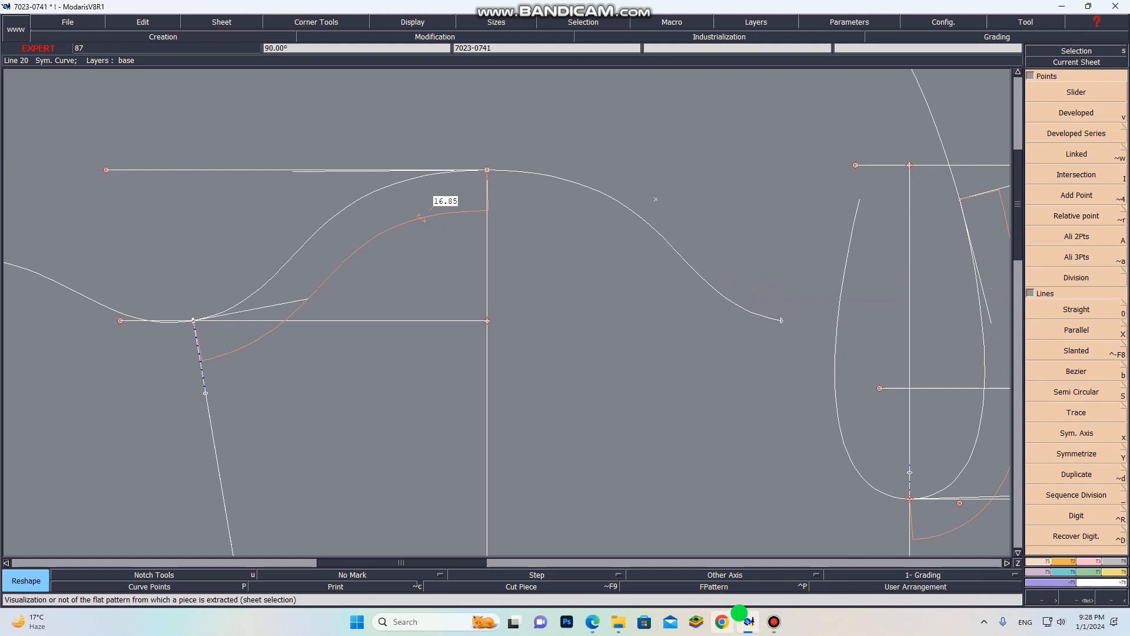
Reshape the lower end of the sleeve cap curve by shifting its tangent handle slightly towards the underarm point
{"action": "scroll", "coordinate": [459, 499], "scroll_direction": "down", "scroll_amount": 2}
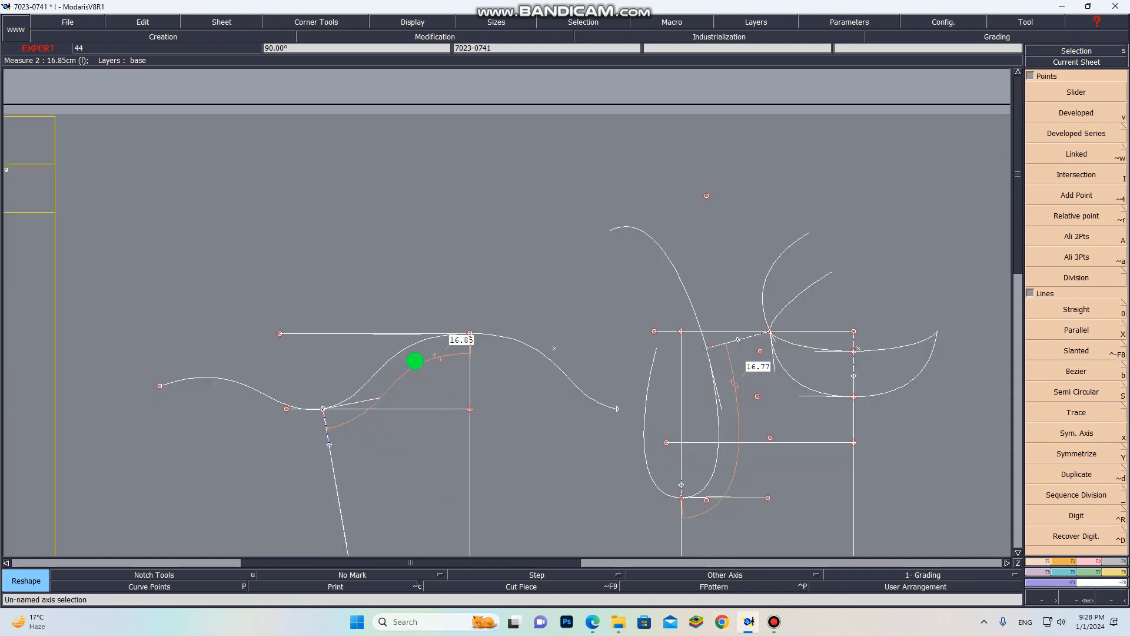
{"action": "scroll", "coordinate": [296, 419], "scroll_direction": "up", "scroll_amount": 1}
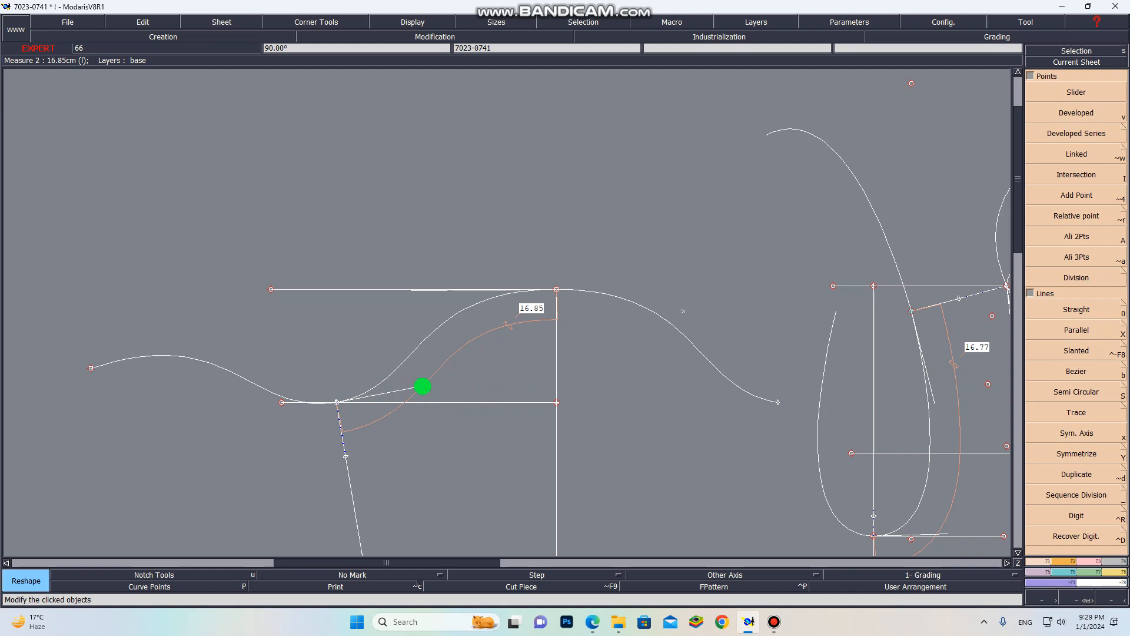
{"action": "left_click_drag", "start_coordinate": [423, 387], "coordinate": [415, 388]}
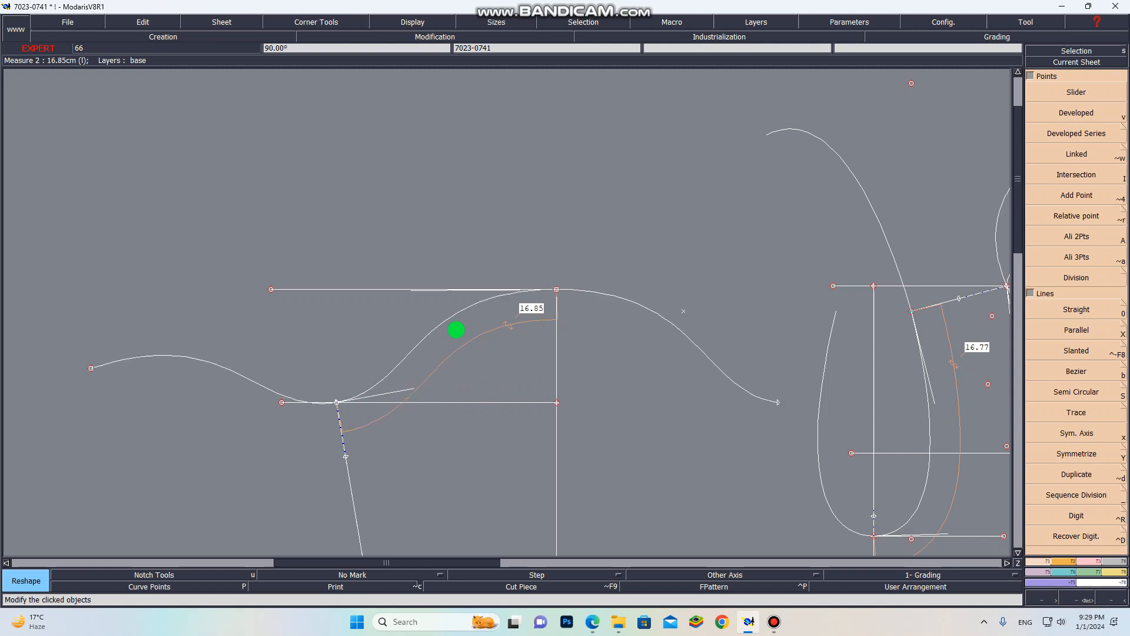
{"action": "scroll", "coordinate": [456, 331], "scroll_direction": "up", "scroll_amount": 1}
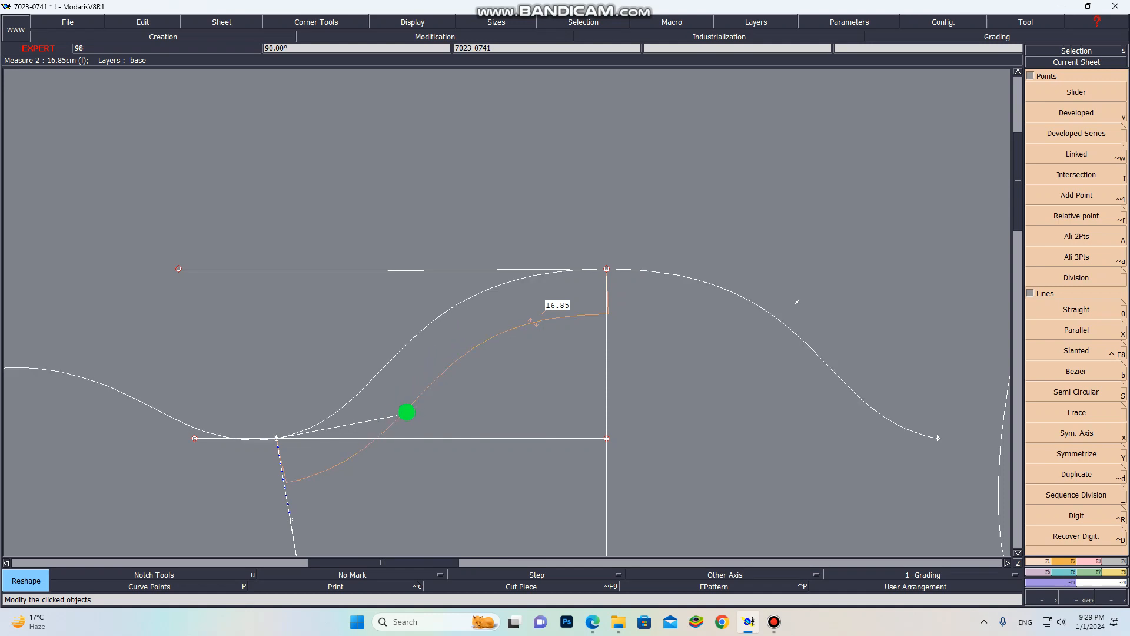
Examine the sleeve cap curve and the body armhole curve with their length measurements across the sheet
{"action": "scroll", "coordinate": [413, 411], "scroll_direction": "down", "scroll_amount": 2}
{"action": "scroll", "coordinate": [413, 411], "scroll_direction": "down", "scroll_amount": 3}
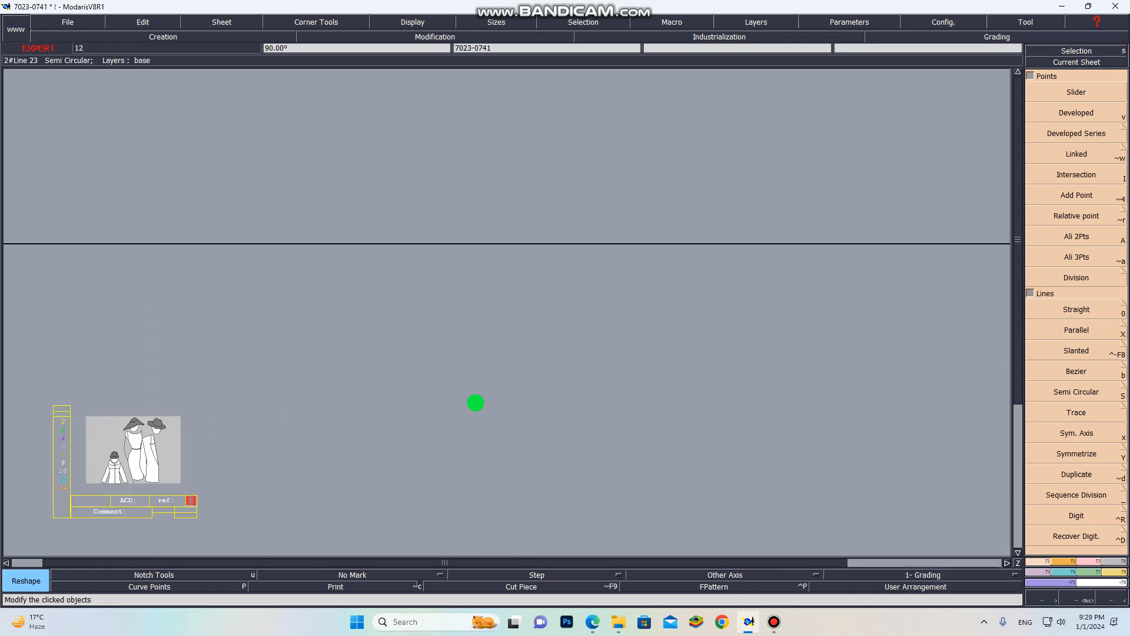
{"action": "scroll", "coordinate": [523, 405], "scroll_direction": "up", "scroll_amount": 2}
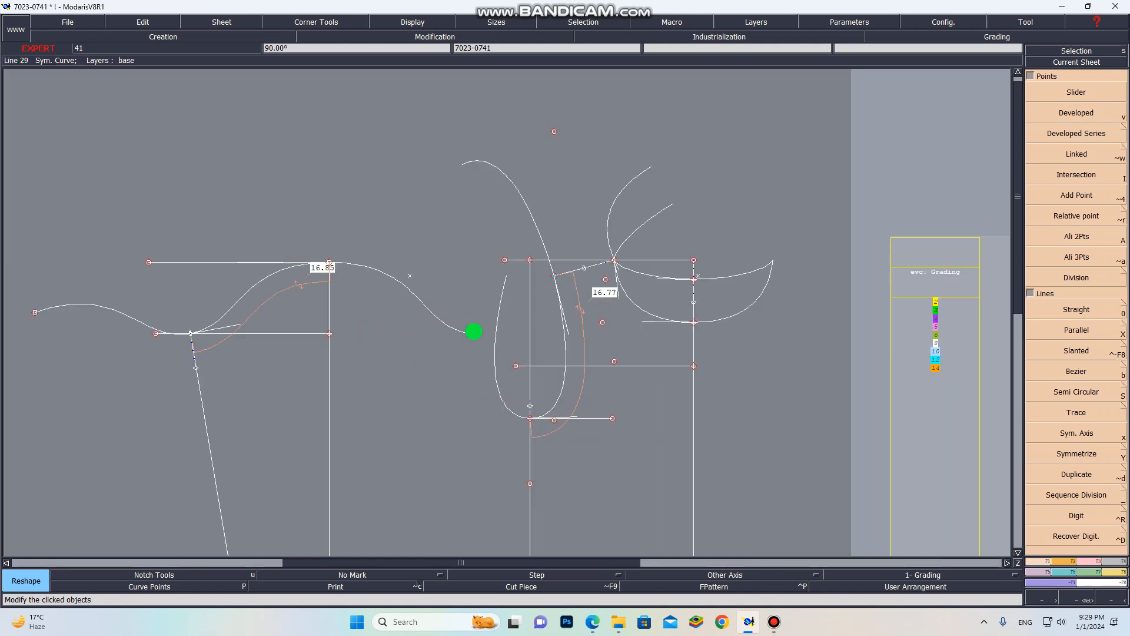
{"action": "scroll", "coordinate": [471, 333], "scroll_direction": "up", "scroll_amount": 3}
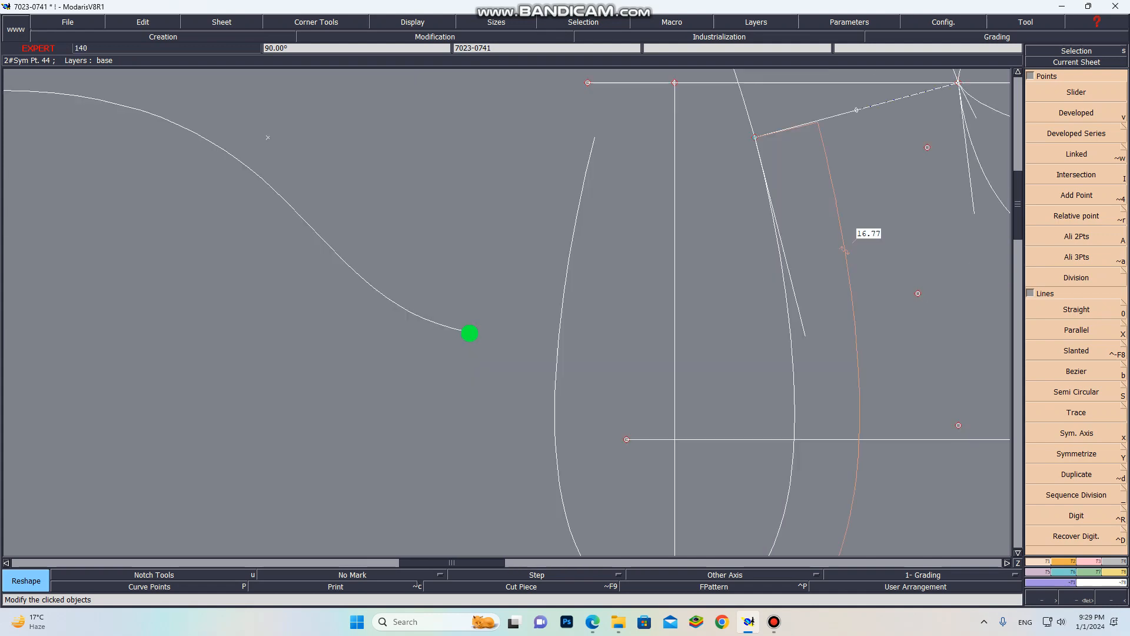
{"action": "scroll", "coordinate": [467, 331], "scroll_direction": "down", "scroll_amount": 3}
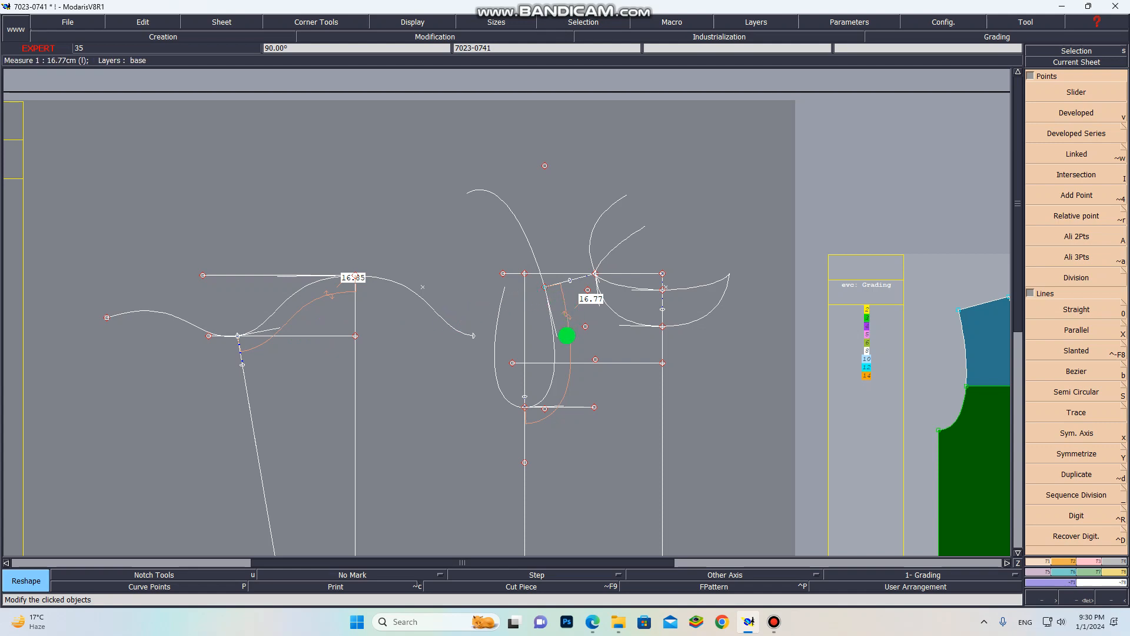
{"action": "scroll", "coordinate": [555, 355], "scroll_direction": "up", "scroll_amount": 1}
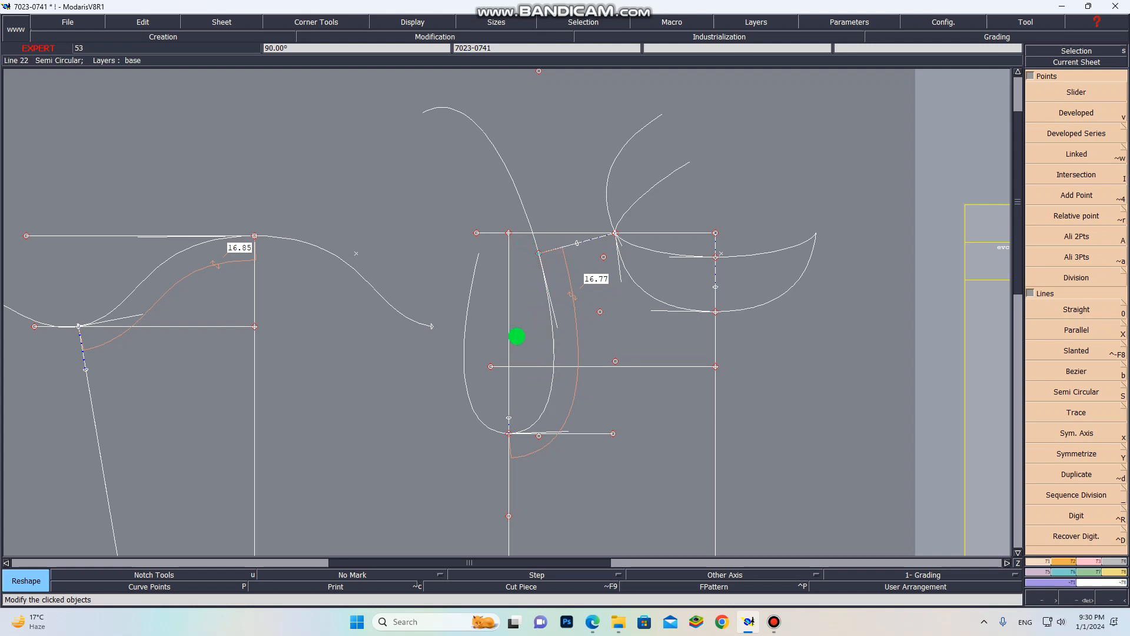
{"action": "scroll", "coordinate": [394, 287], "scroll_direction": "down", "scroll_amount": 2}
{"action": "scroll", "coordinate": [395, 292], "scroll_direction": "down", "scroll_amount": 2}
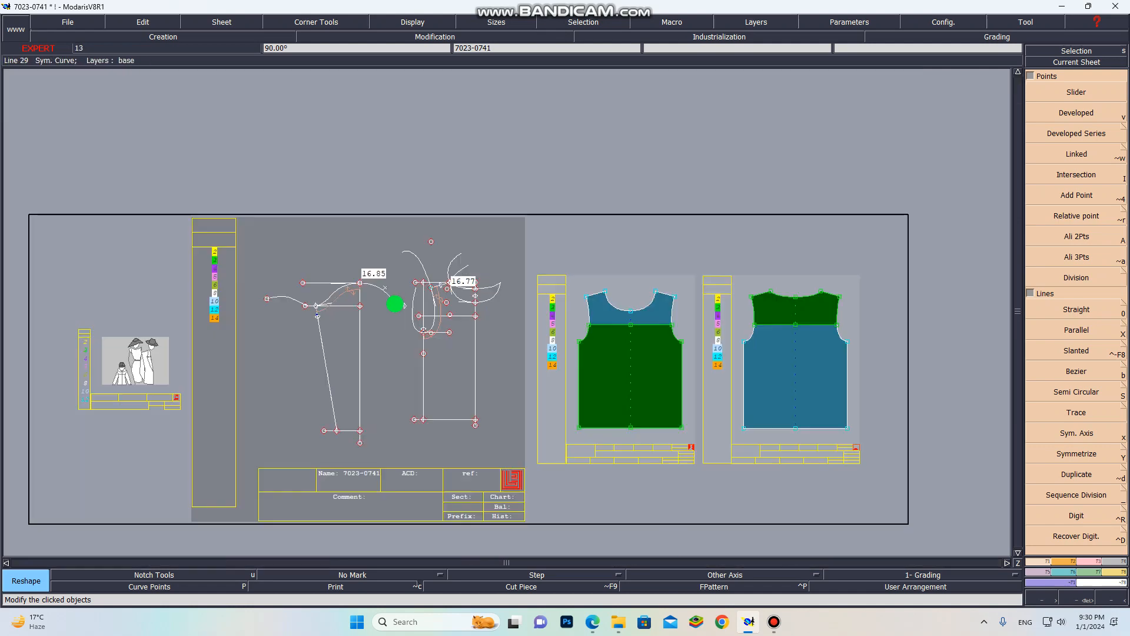
Delete the extra mirrored curve extending outward from the sleeve's left underarm point
{"action": "scroll", "coordinate": [353, 403], "scroll_direction": "up", "scroll_amount": 1}
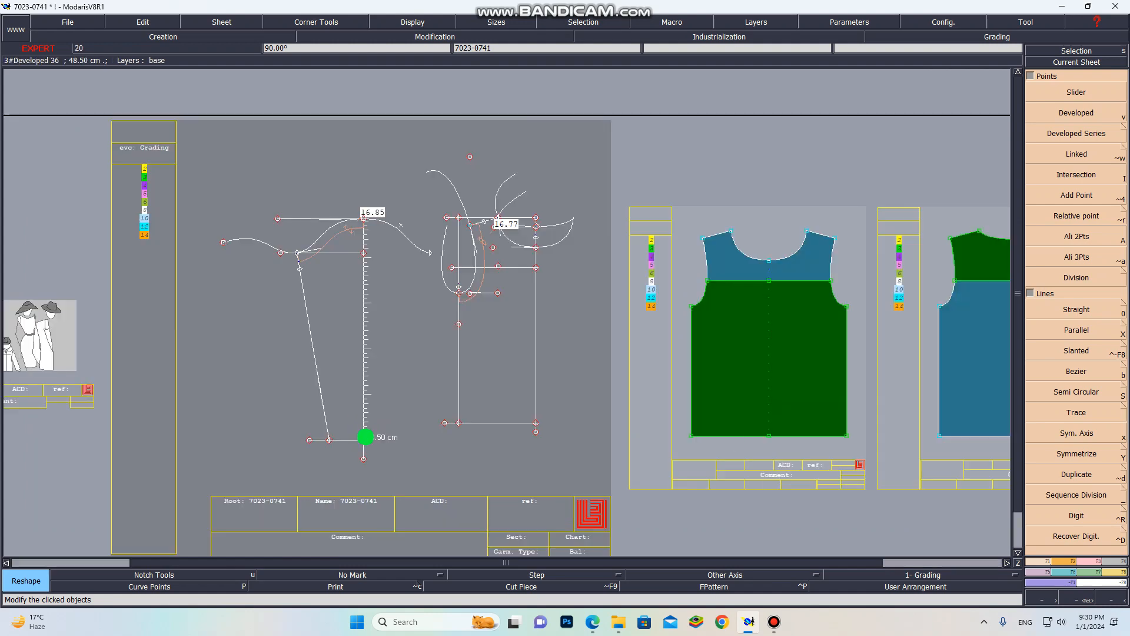
{"action": "key", "text": "Delete"}
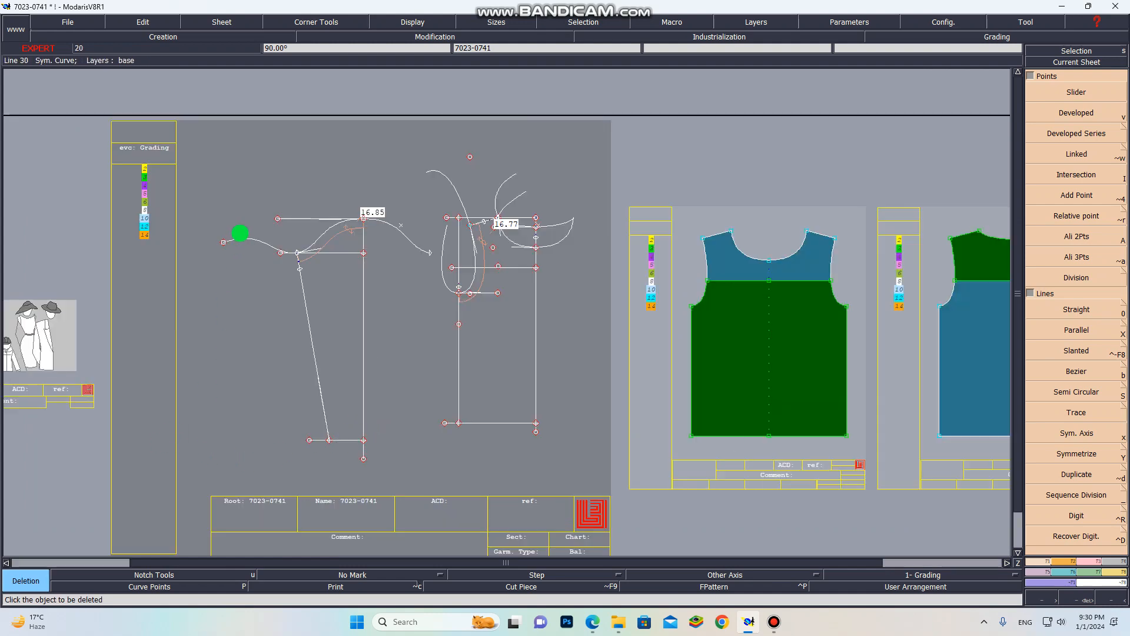
{"action": "scroll", "coordinate": [310, 247], "scroll_direction": "up", "scroll_amount": 1}
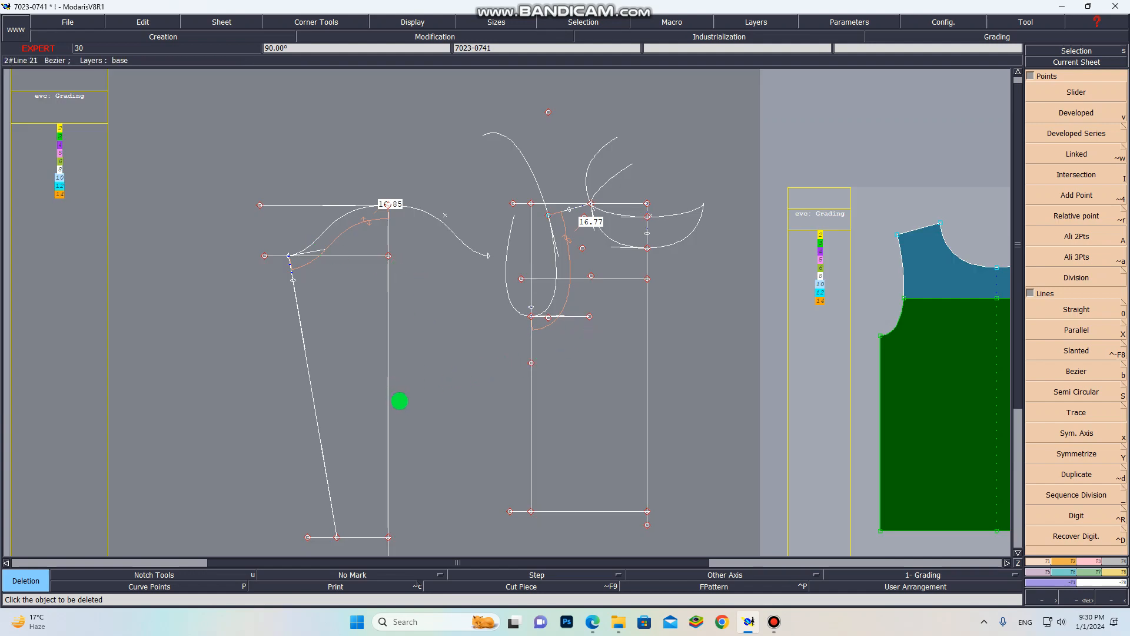
Create a symmetry axis through two points on the sleeve's vertical centre line
{"action": "key", "text": "x"}
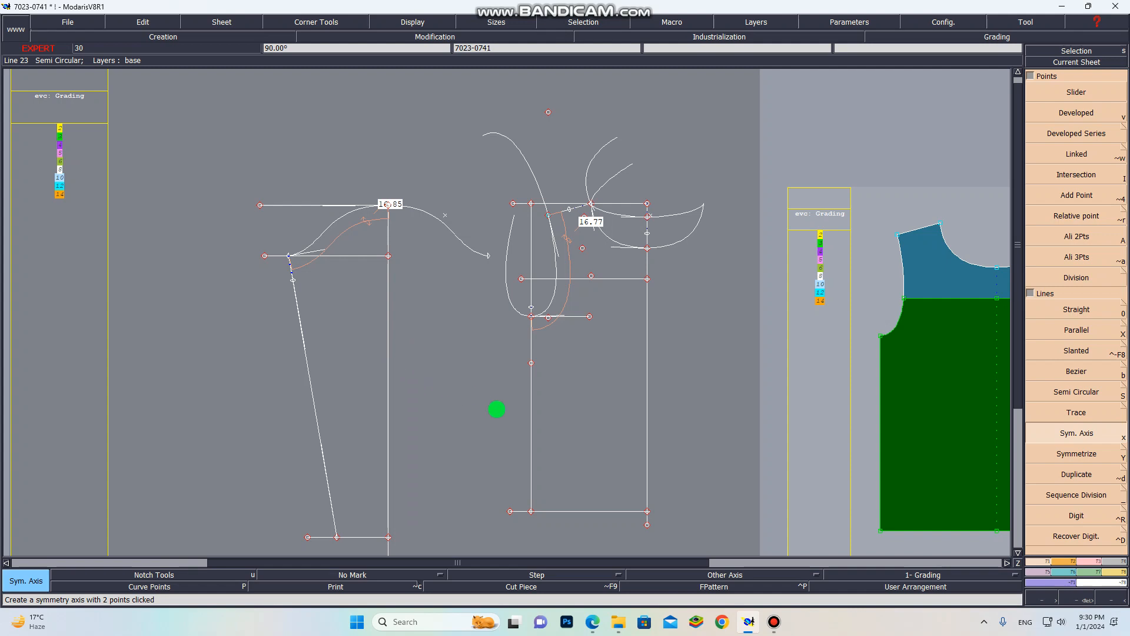
{"action": "left_click", "coordinate": [1085, 460]}
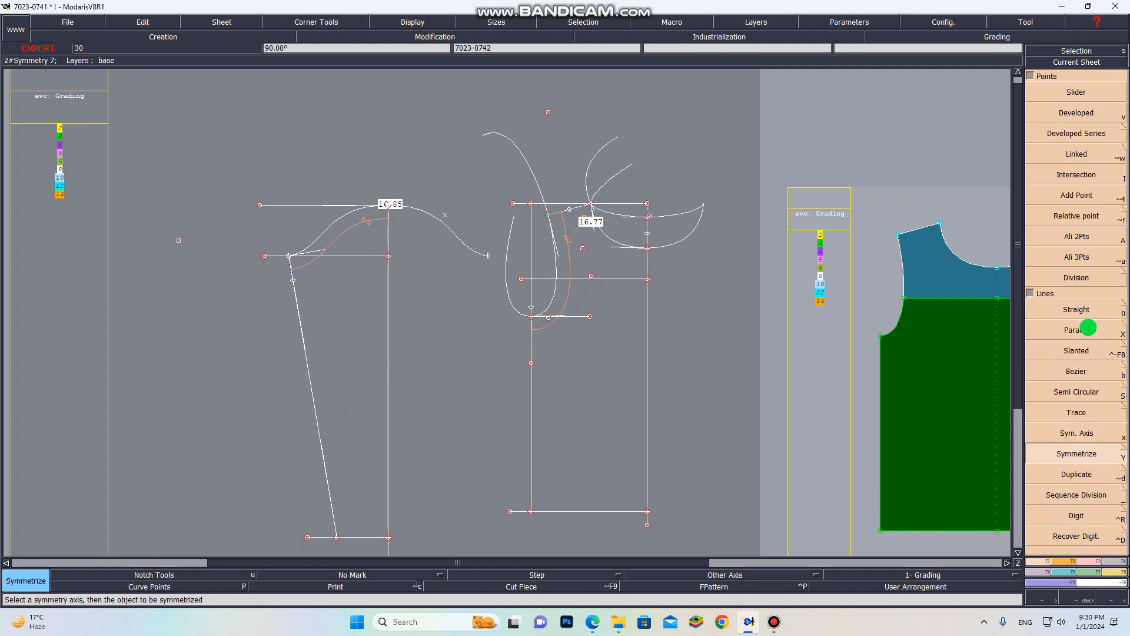
{"action": "left_click", "coordinate": [1087, 433]}
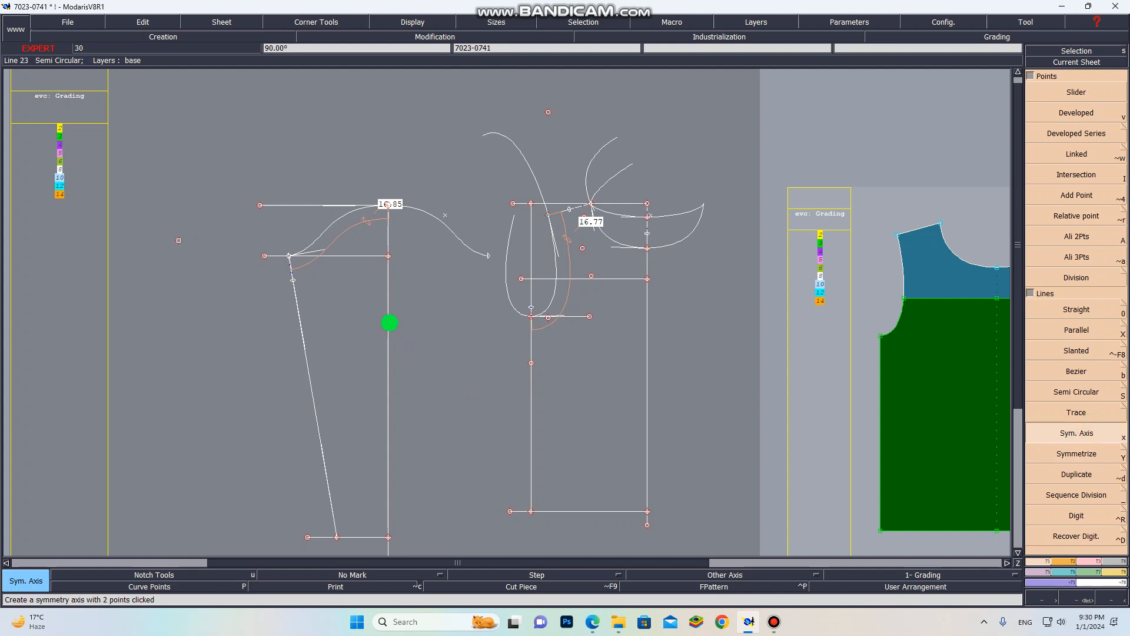
{"action": "left_click", "coordinate": [389, 321]}
{"action": "left_click", "coordinate": [389, 382]}
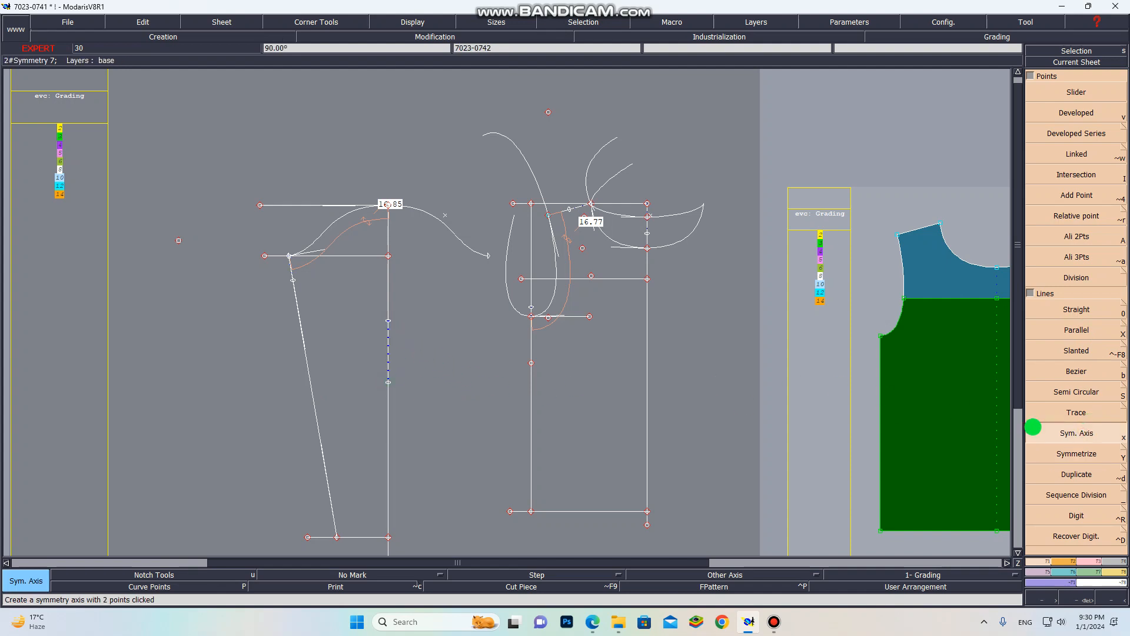
Mirror the sleeve's left side seam and hem line about the centre symmetry axis
{"action": "left_click", "coordinate": [1077, 454]}
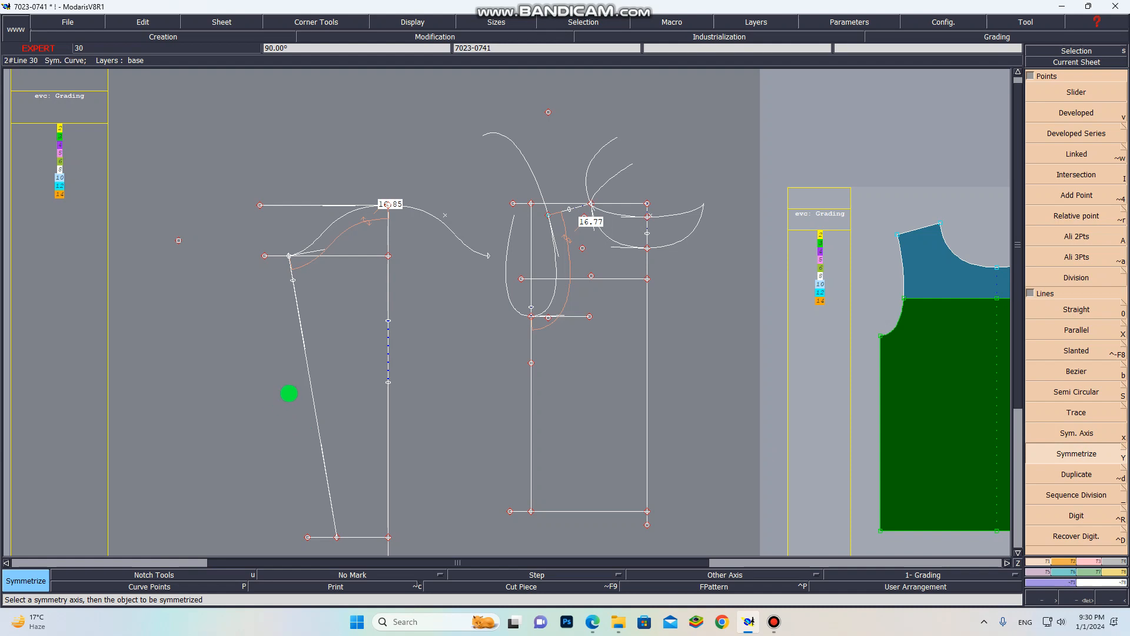
{"action": "left_click", "coordinate": [312, 391]}
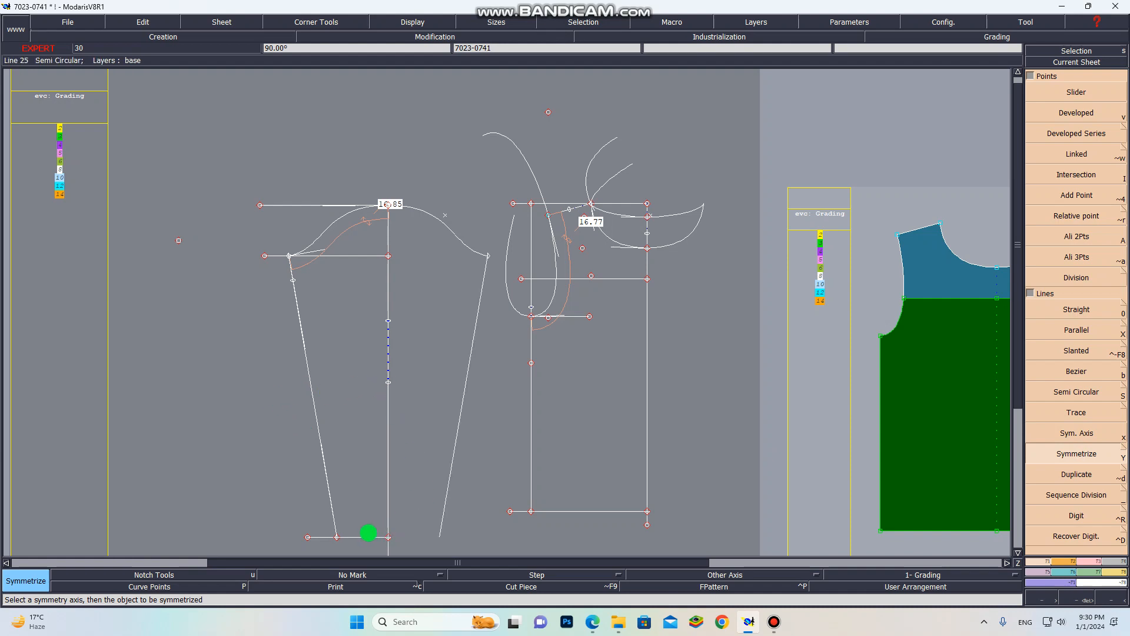
{"action": "left_click", "coordinate": [371, 534]}
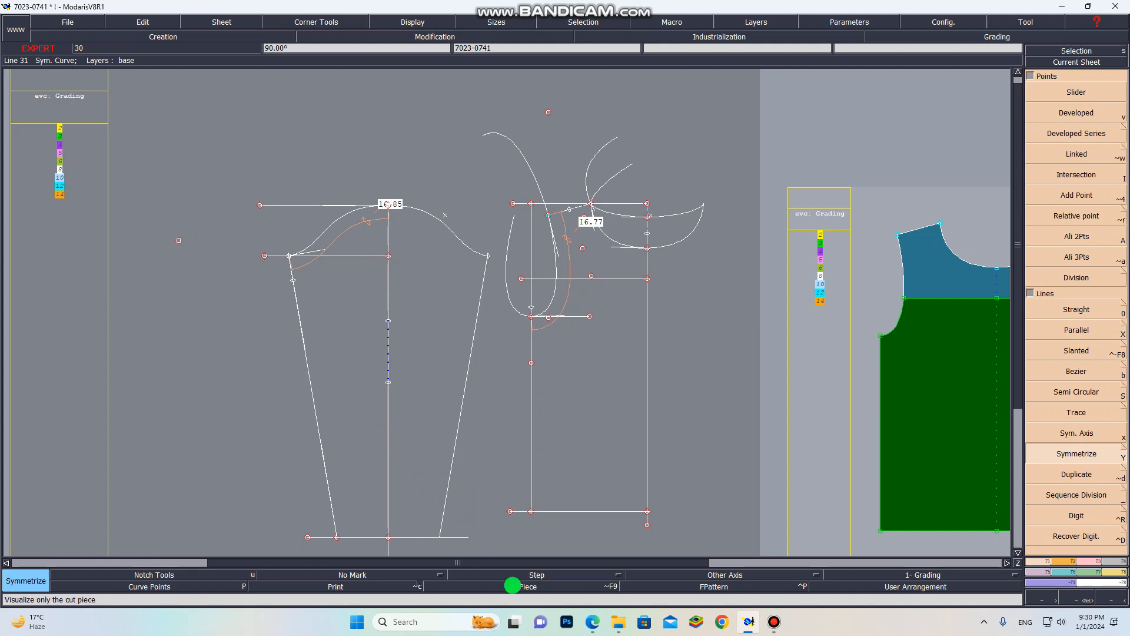
Switch to the spec PDF in Microsoft Edge and circle the thumbhole cuff on the front sketch and the hand photo
{"action": "mouse_move", "coordinate": [592, 622]}
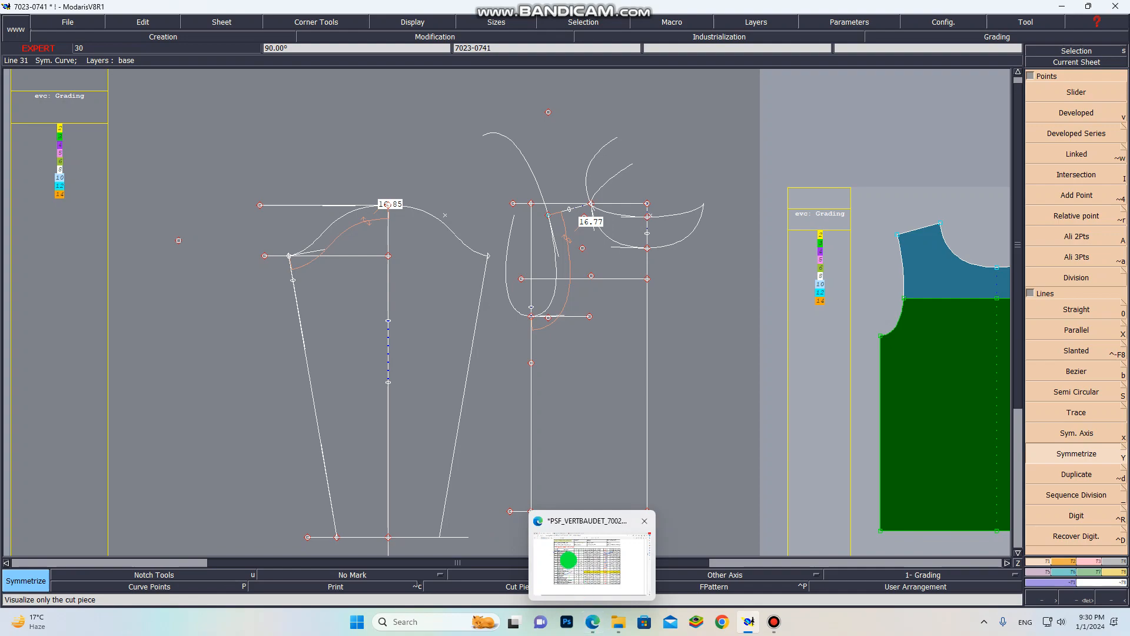
{"action": "left_click", "coordinate": [569, 560]}
{"action": "scroll", "coordinate": [468, 530], "scroll_direction": "down", "scroll_amount": 12}
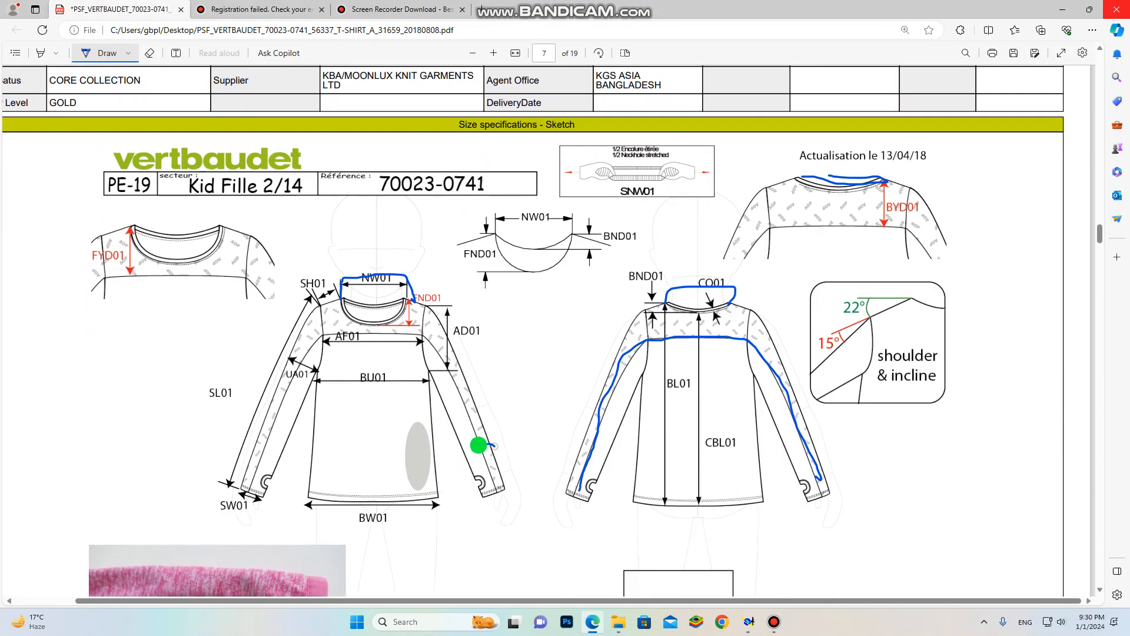
{"action": "mouse_move", "coordinate": [479, 445]}
{"action": "left_mouse_down"}
{"action": "mouse_move", "coordinate": [463, 508]}
{"action": "mouse_move", "coordinate": [550, 493]}
{"action": "mouse_move", "coordinate": [498, 437]}
{"action": "mouse_move", "coordinate": [477, 447]}
{"action": "left_mouse_up"}
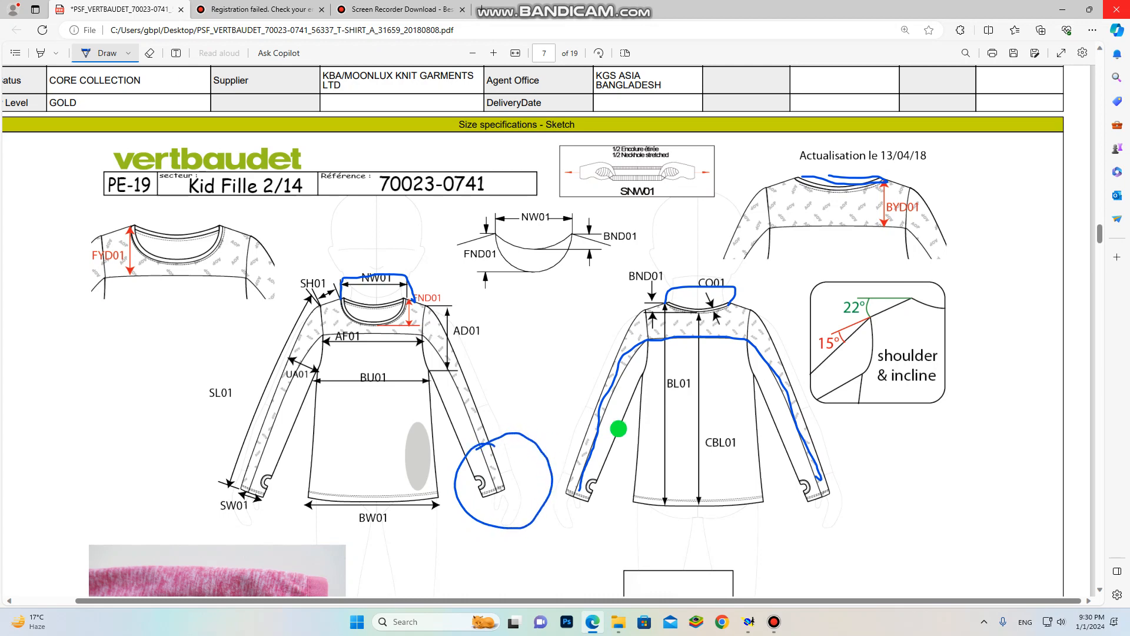
{"action": "scroll", "coordinate": [618, 429], "scroll_direction": "down", "scroll_amount": 4}
{"action": "mouse_move", "coordinate": [733, 322]}
{"action": "left_mouse_down"}
{"action": "mouse_move", "coordinate": [724, 316]}
{"action": "mouse_move", "coordinate": [588, 431]}
{"action": "mouse_move", "coordinate": [815, 407]}
{"action": "left_mouse_up"}
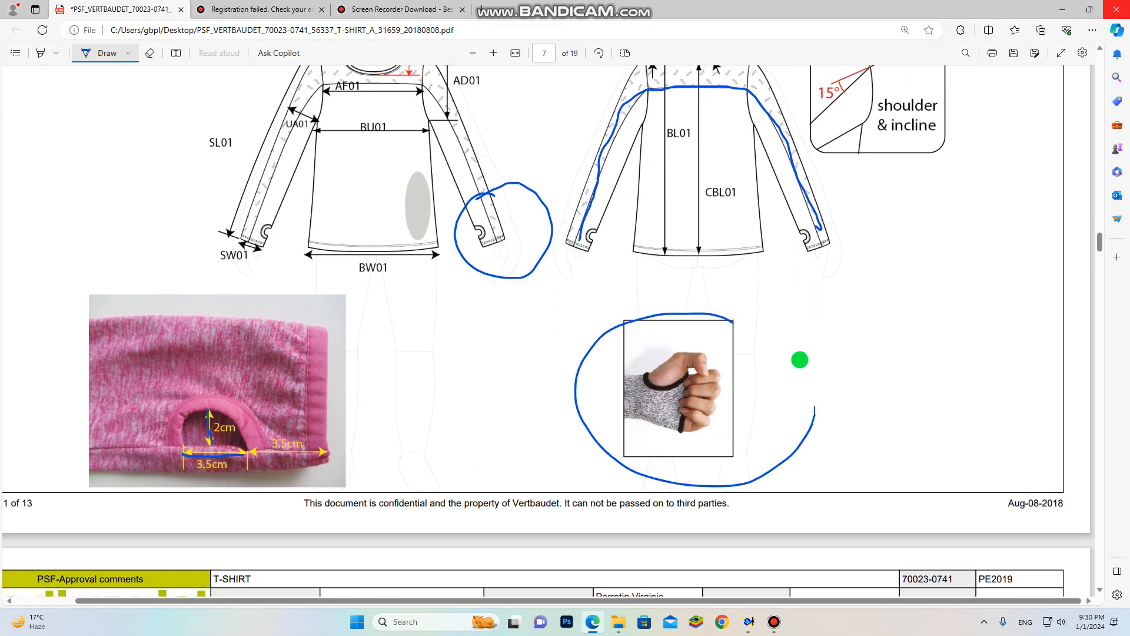
{"action": "mouse_move", "coordinate": [800, 360]}
{"action": "left_mouse_down"}
{"action": "mouse_move", "coordinate": [581, 320]}
{"action": "mouse_move", "coordinate": [601, 454]}
{"action": "mouse_move", "coordinate": [787, 459]}
{"action": "left_mouse_up"}
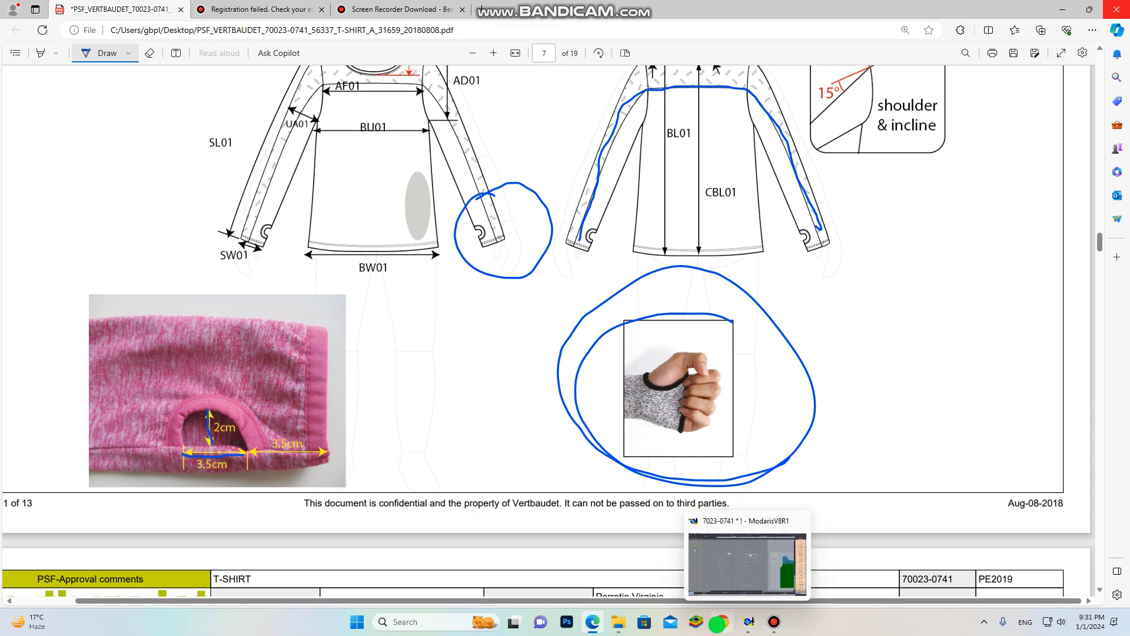
Return to Modaris and add a developed point on the sleeve's left side seam, 3.50 cm up from the hem corner
{"action": "left_click", "coordinate": [748, 622]}
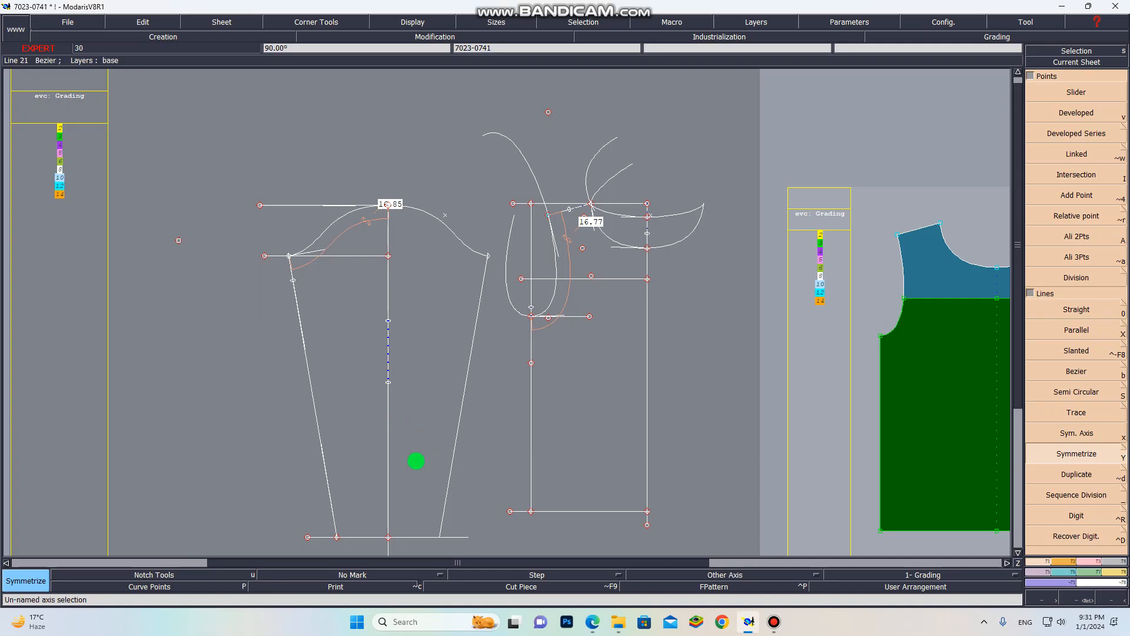
{"action": "key", "text": "v"}
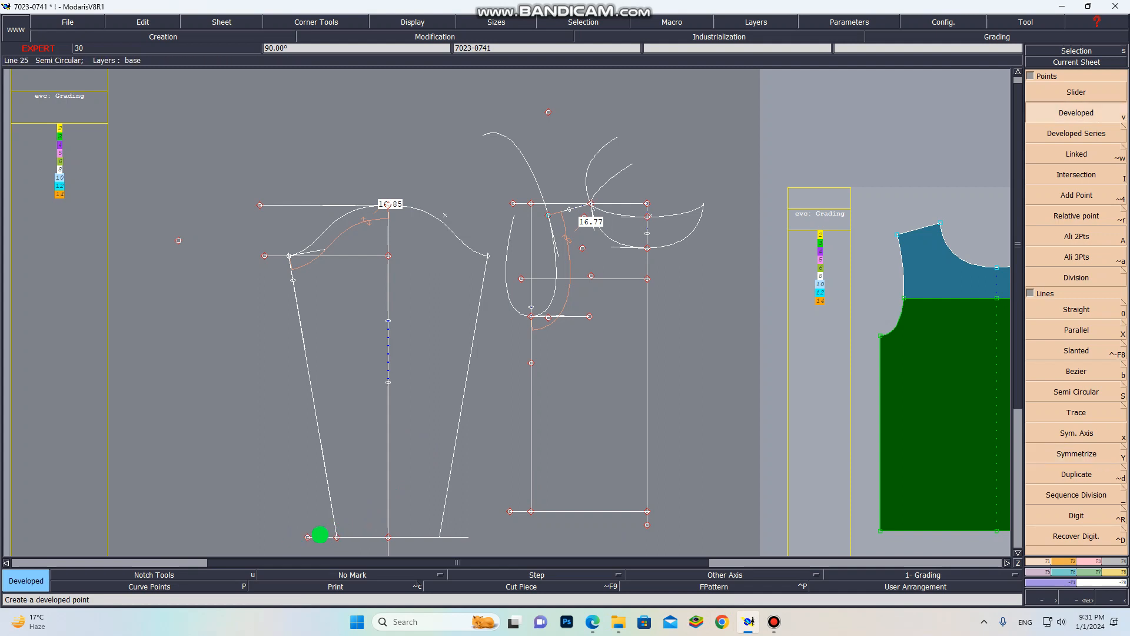
{"action": "left_click", "coordinate": [336, 536]}
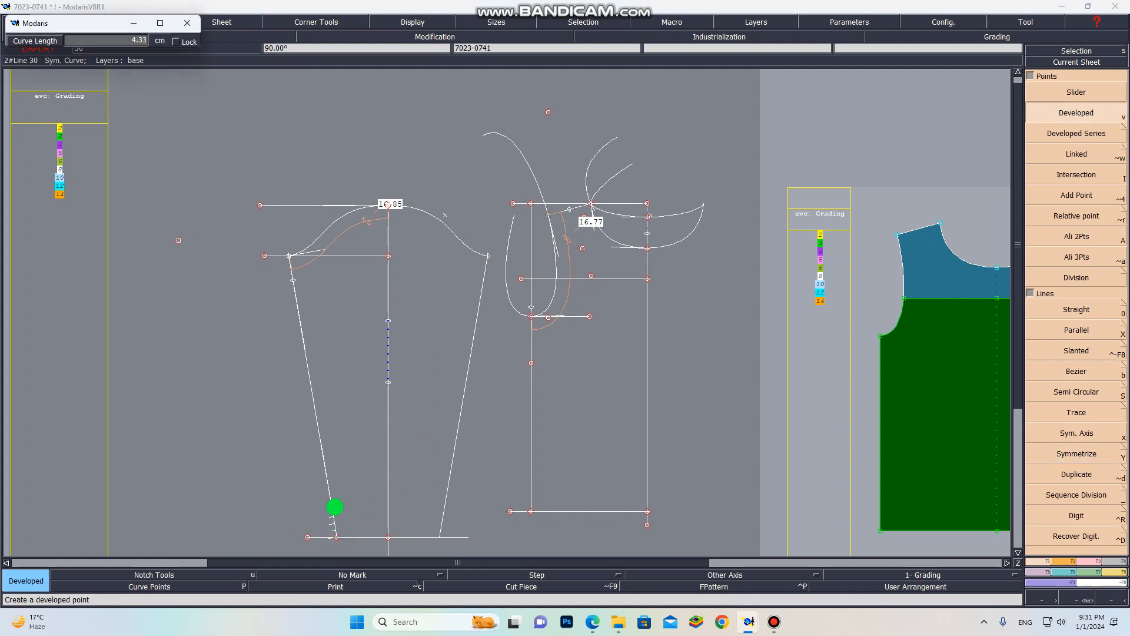
{"action": "type", "text": "3.50"}
{"action": "key", "text": "Return"}
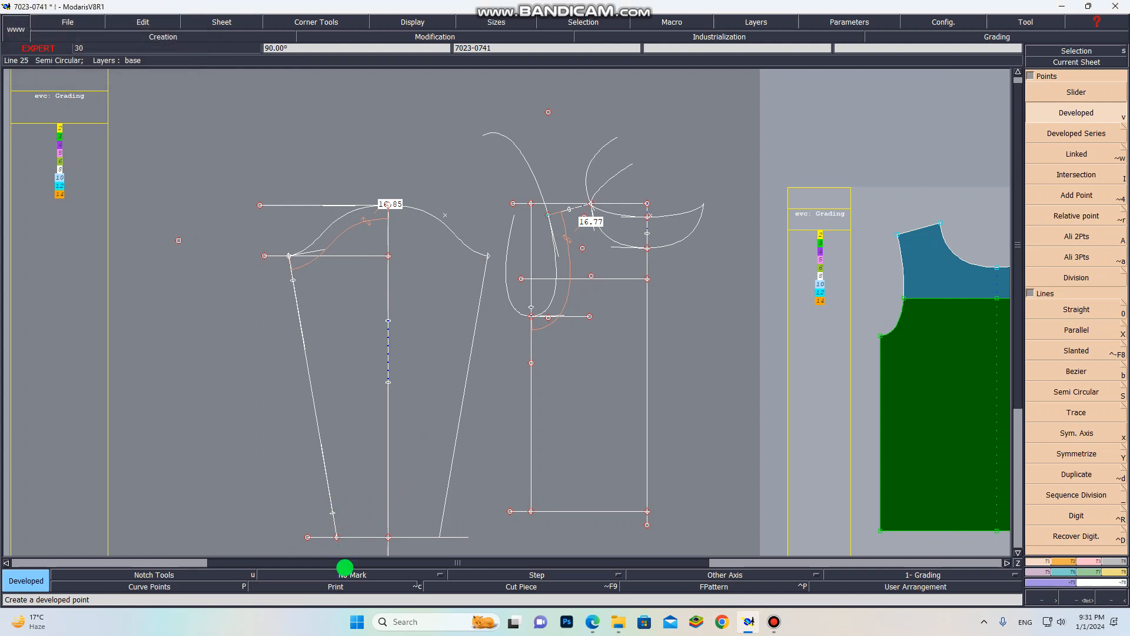
Check the thumbhole dimensions in the PDF and add a second developed point 3.50 cm above the first on the left side seam
{"action": "mouse_move", "coordinate": [592, 621]}
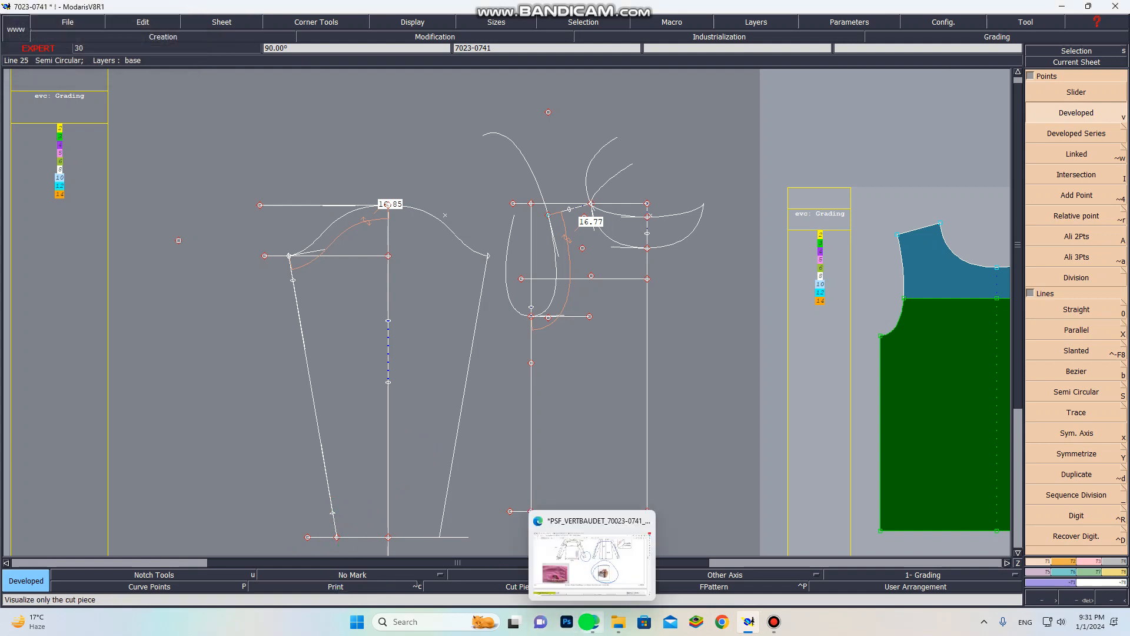
{"action": "left_click", "coordinate": [582, 580]}
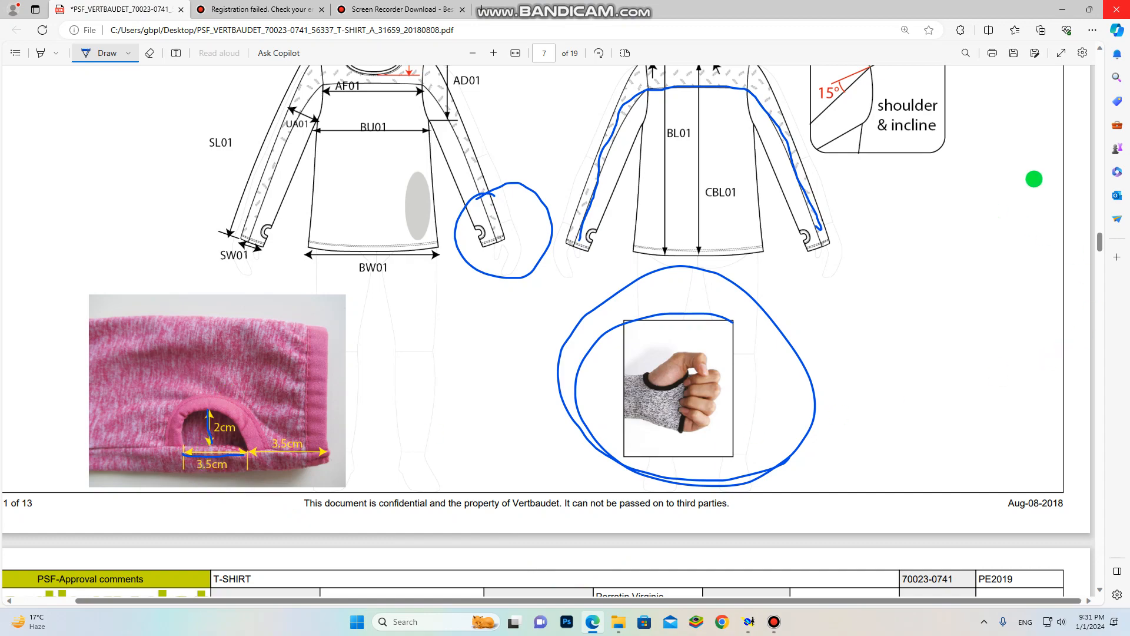
{"action": "left_click", "coordinate": [1069, 8]}
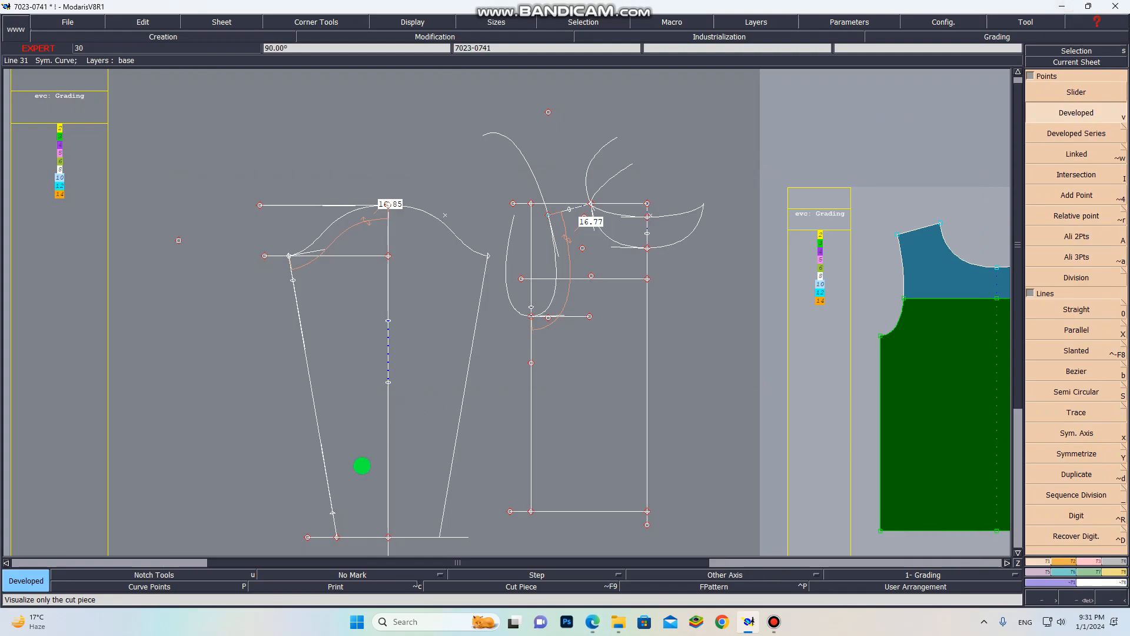
{"action": "left_click", "coordinate": [331, 511]}
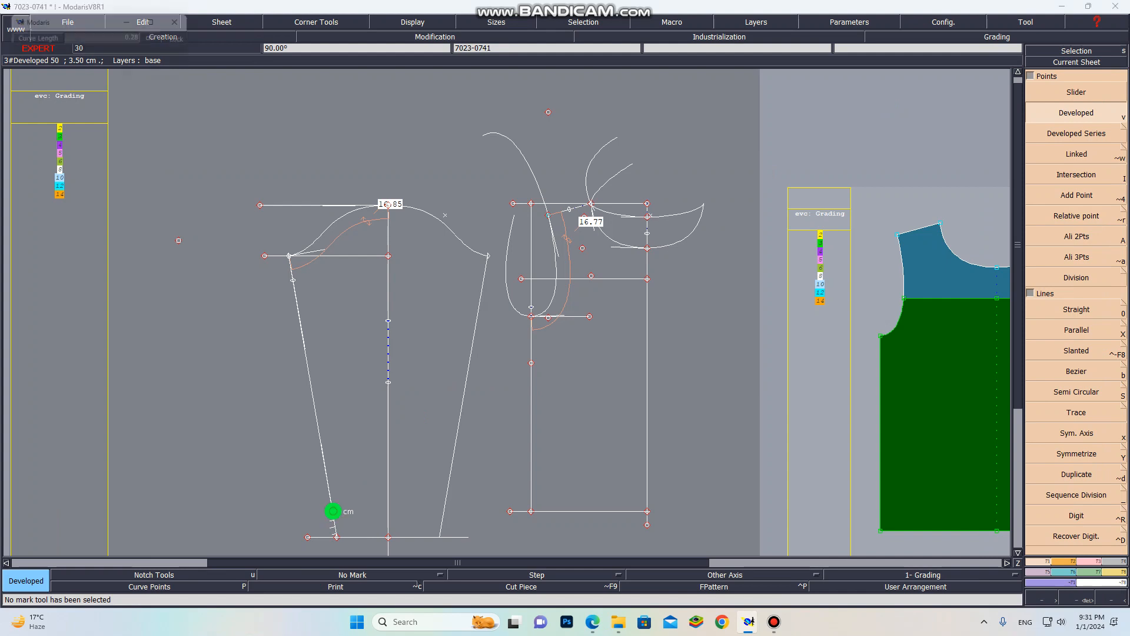
{"action": "type", "text": "3.50"}
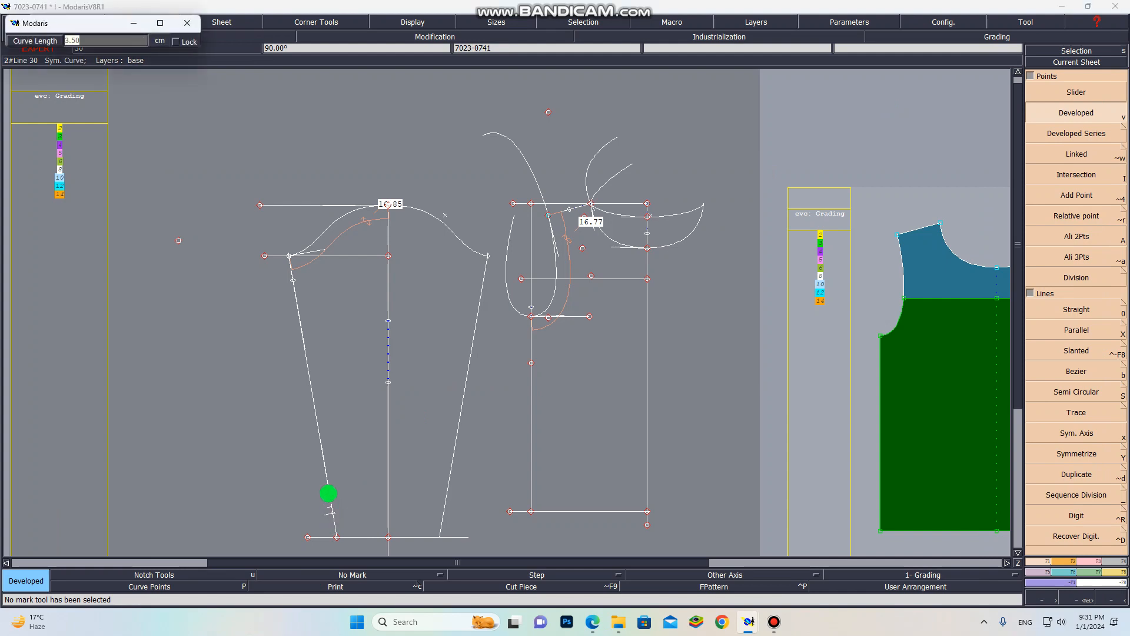
{"action": "type", "text": "3"}
{"action": "key", "text": "Return"}
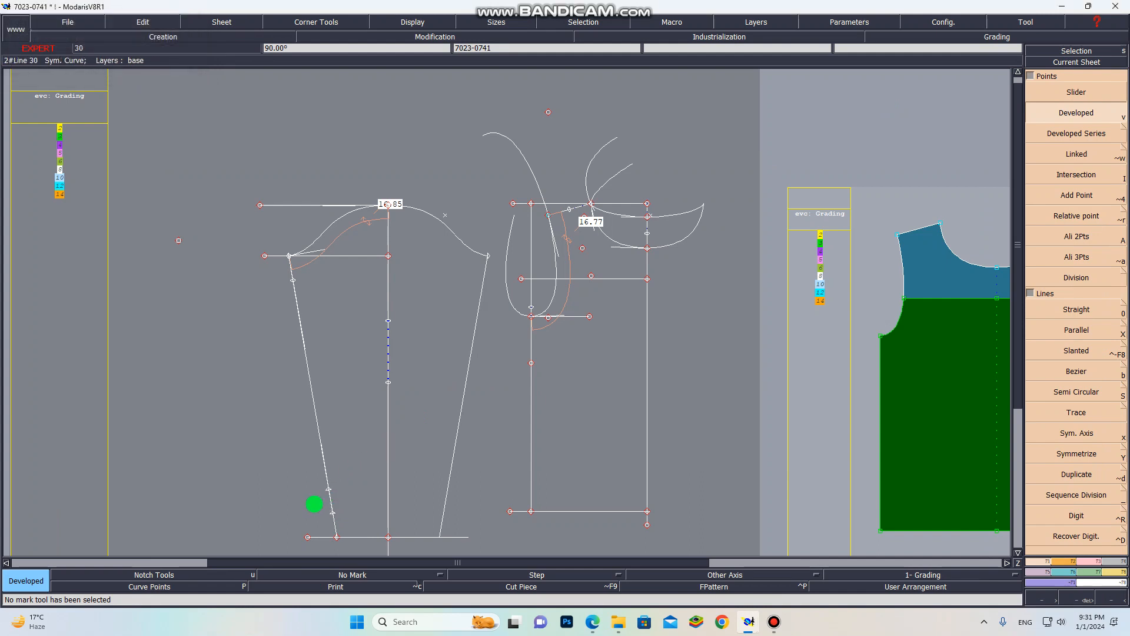
{"action": "scroll", "coordinate": [333, 475], "scroll_direction": "up", "scroll_amount": 1}
{"action": "scroll", "coordinate": [348, 497], "scroll_direction": "up", "scroll_amount": 2}
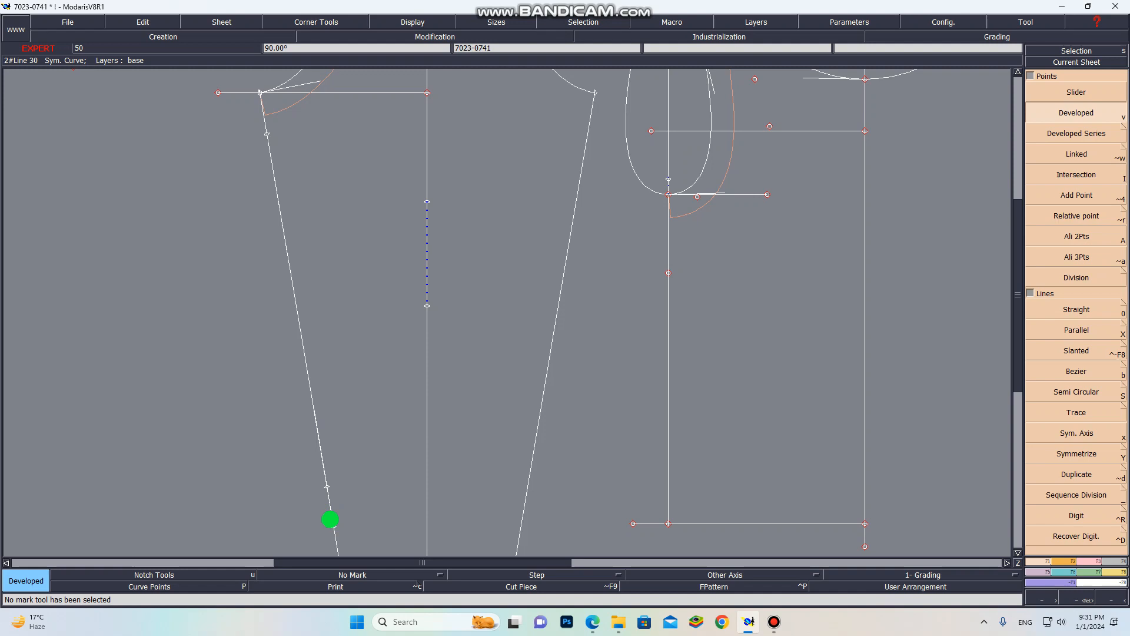
{"action": "key", "text": "x"}
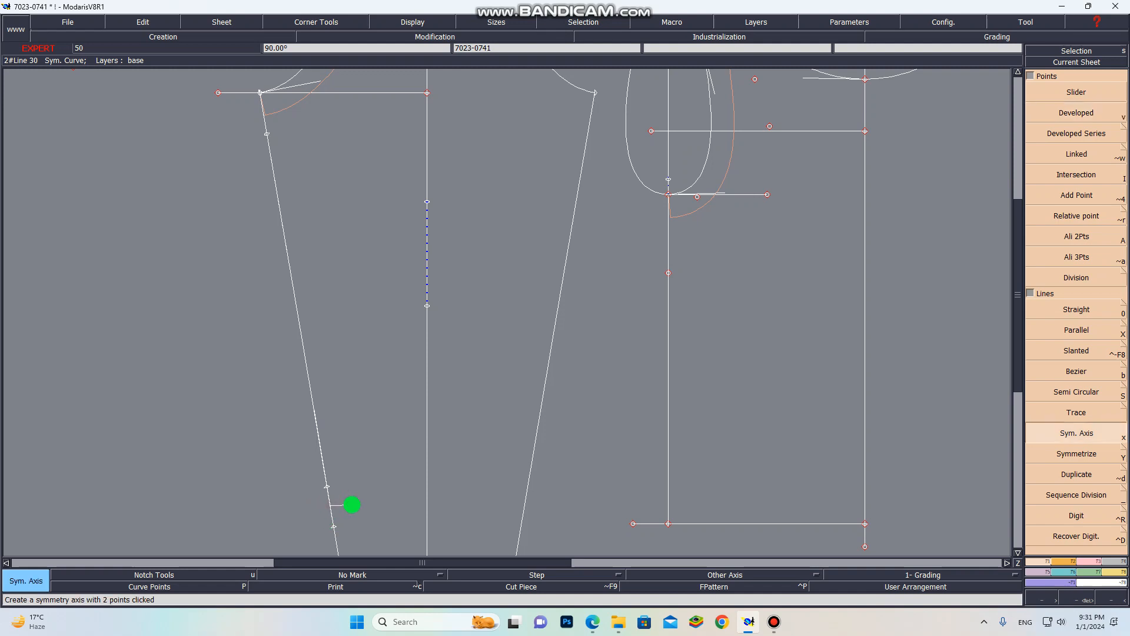
{"action": "left_click", "coordinate": [351, 505]}
{"action": "key", "text": "ctrl+z"}
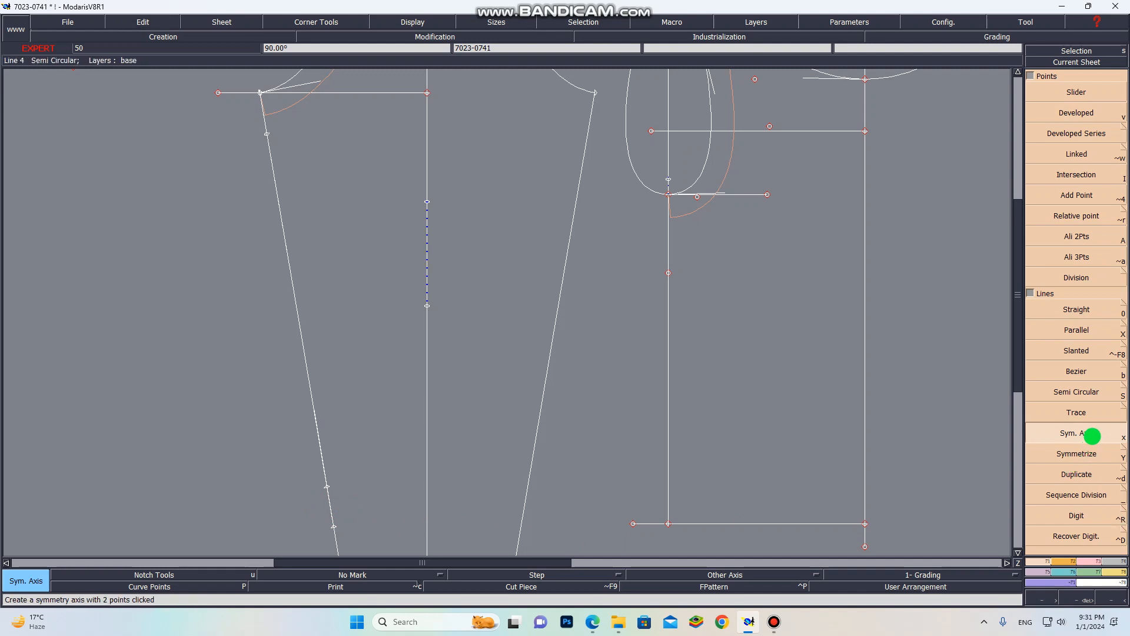
Try to draw a line parallel to the sleeve's left side seam, offset 2.00 cm towards the inside
{"action": "left_click", "coordinate": [1079, 334]}
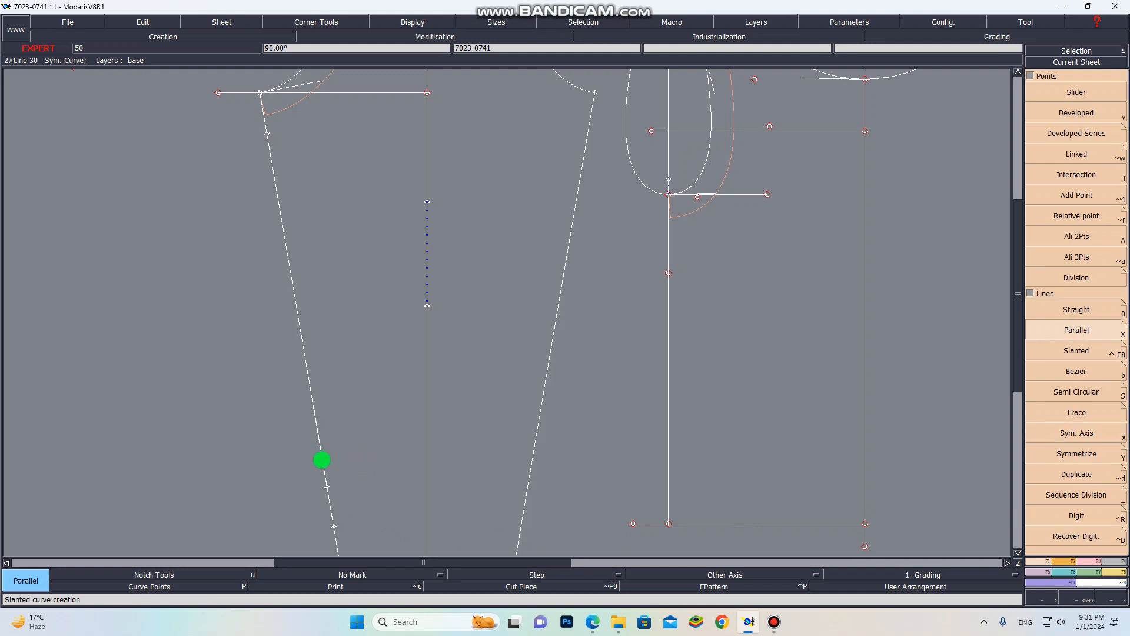
{"action": "left_click", "coordinate": [322, 460]}
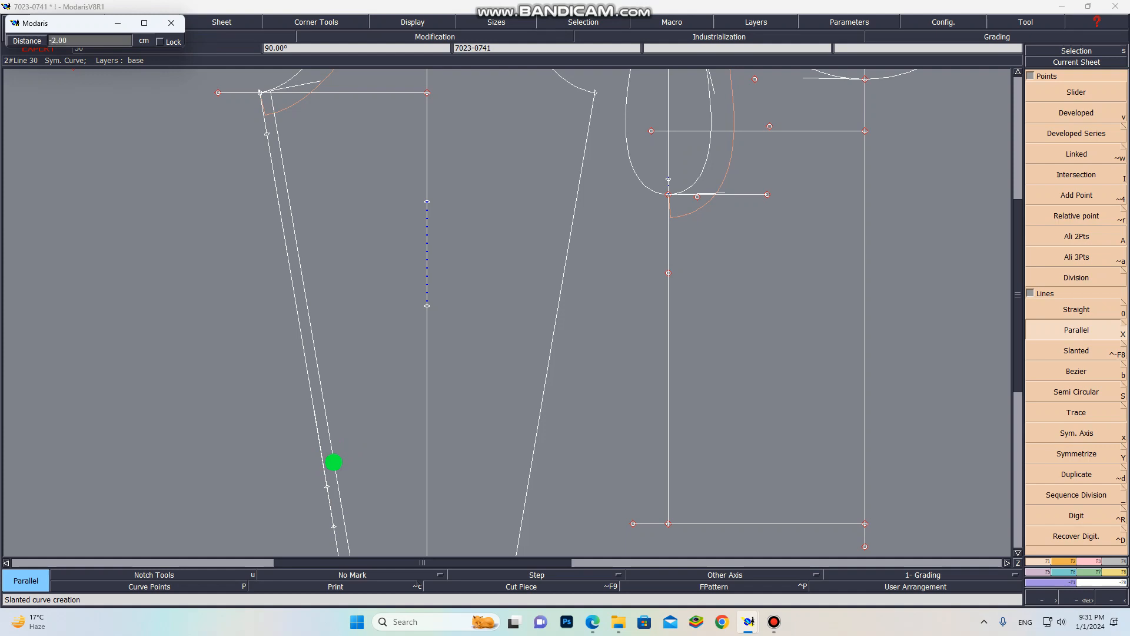
{"action": "key", "text": "Return"}
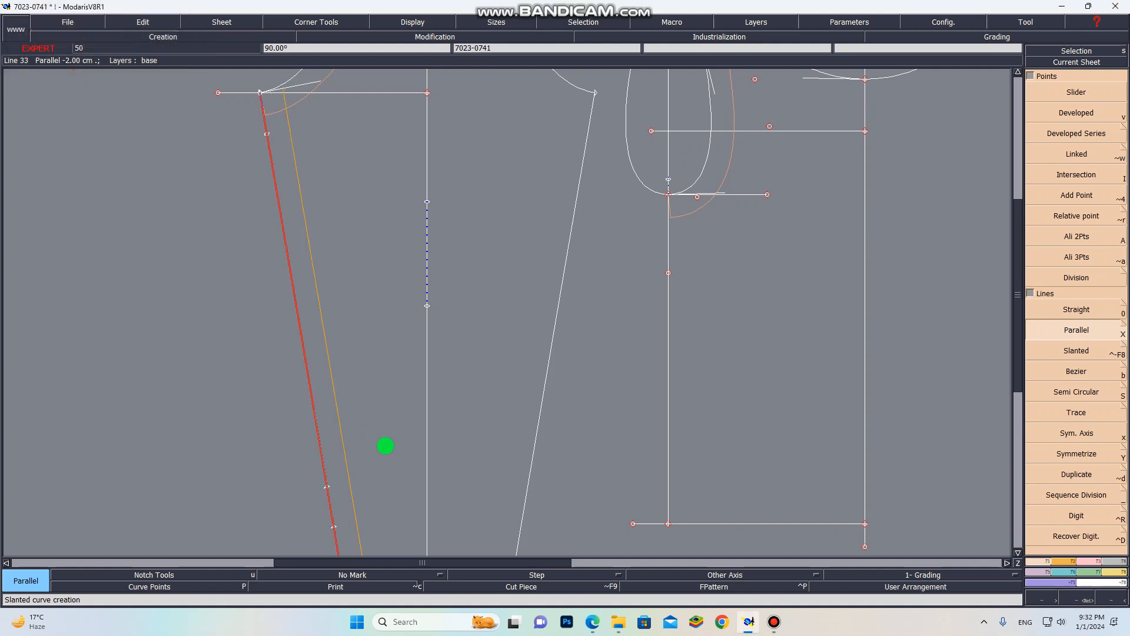
{"action": "scroll", "coordinate": [379, 471], "scroll_direction": "down", "scroll_amount": 3}
{"action": "scroll", "coordinate": [373, 495], "scroll_direction": "up", "scroll_amount": 5}
{"action": "left_click", "coordinate": [370, 467]}
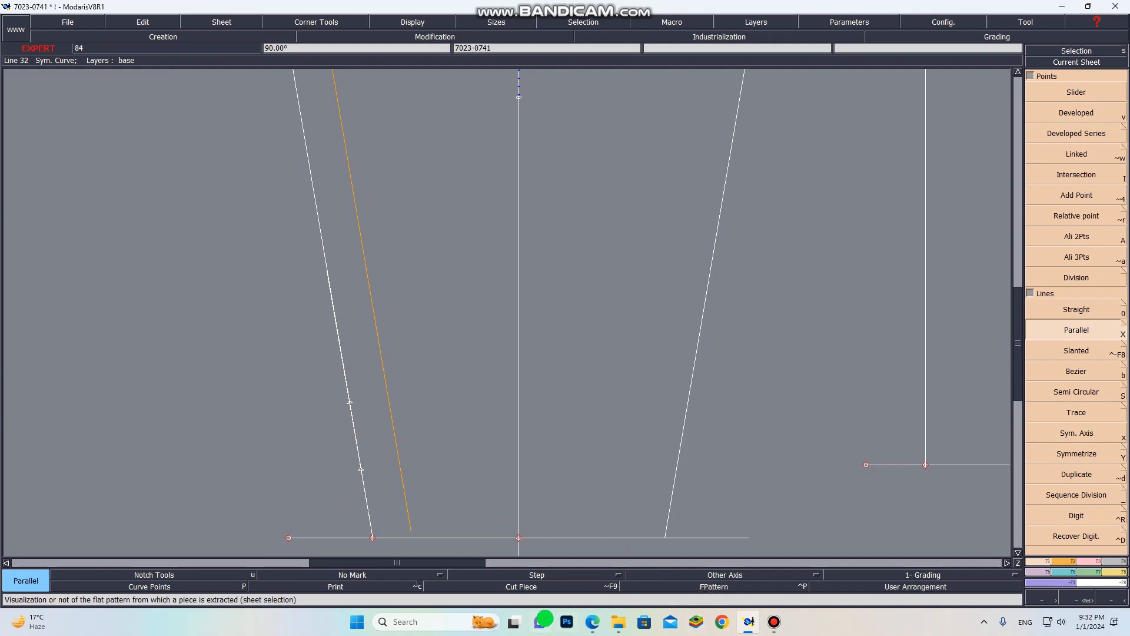
Recheck the thumbhole dimensions in the spec PDF in Microsoft Edge, then return to Modaris and undo the parallel line
{"action": "mouse_move", "coordinate": [593, 622]}
{"action": "left_click", "coordinate": [580, 574]}
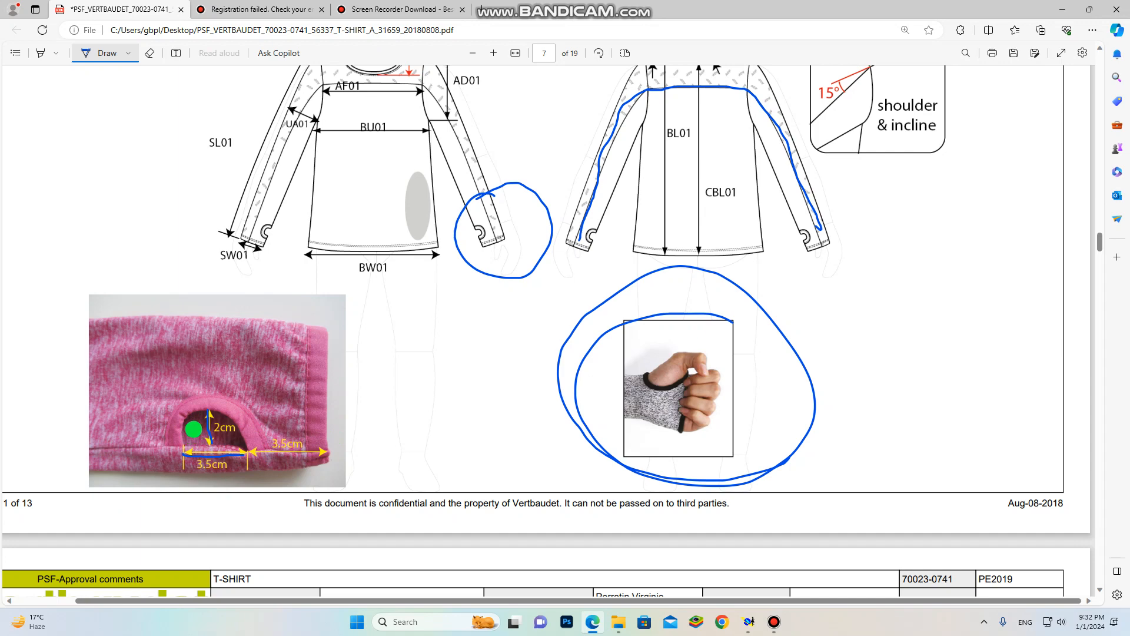
{"action": "scroll", "coordinate": [200, 448], "scroll_direction": "up", "scroll_amount": 3}
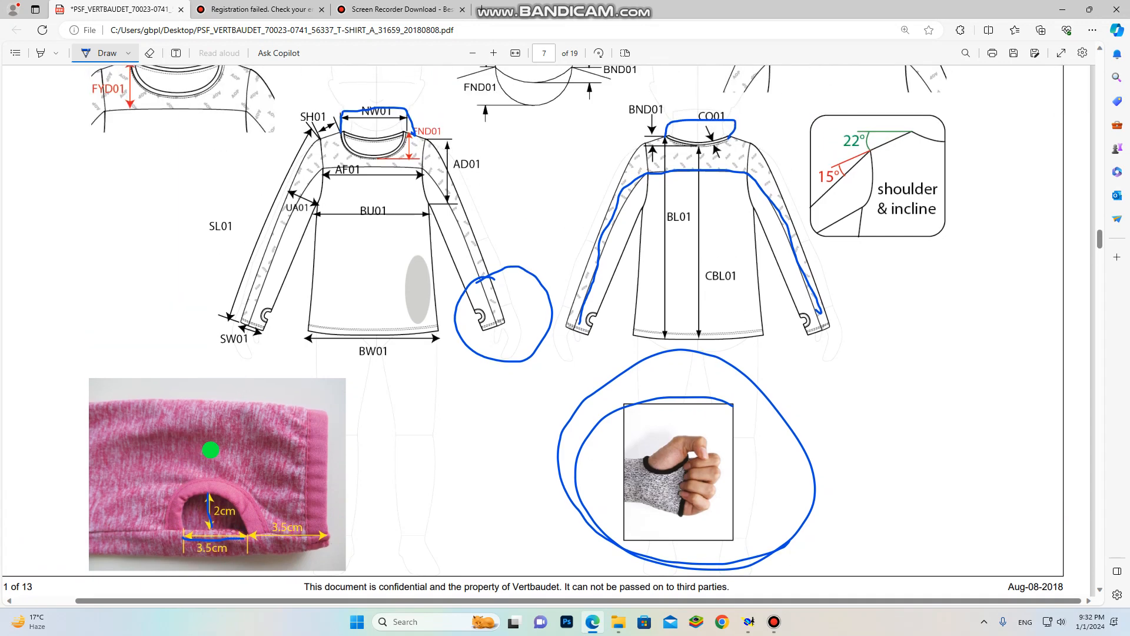
{"action": "scroll", "coordinate": [228, 518], "scroll_direction": "down", "scroll_amount": 3}
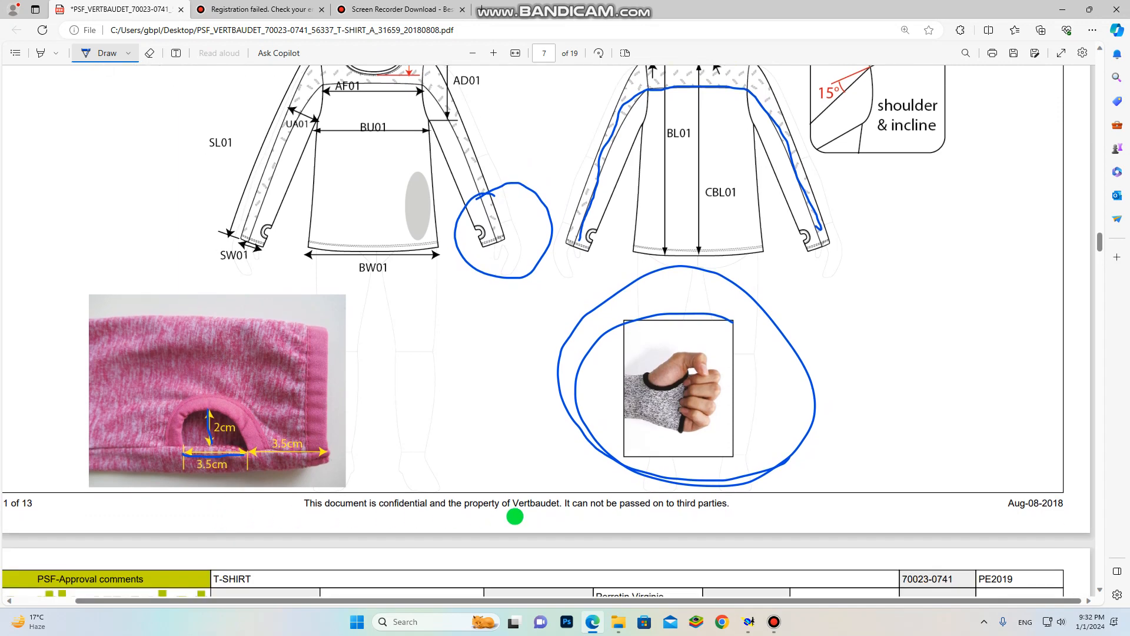
{"action": "mouse_move", "coordinate": [751, 621]}
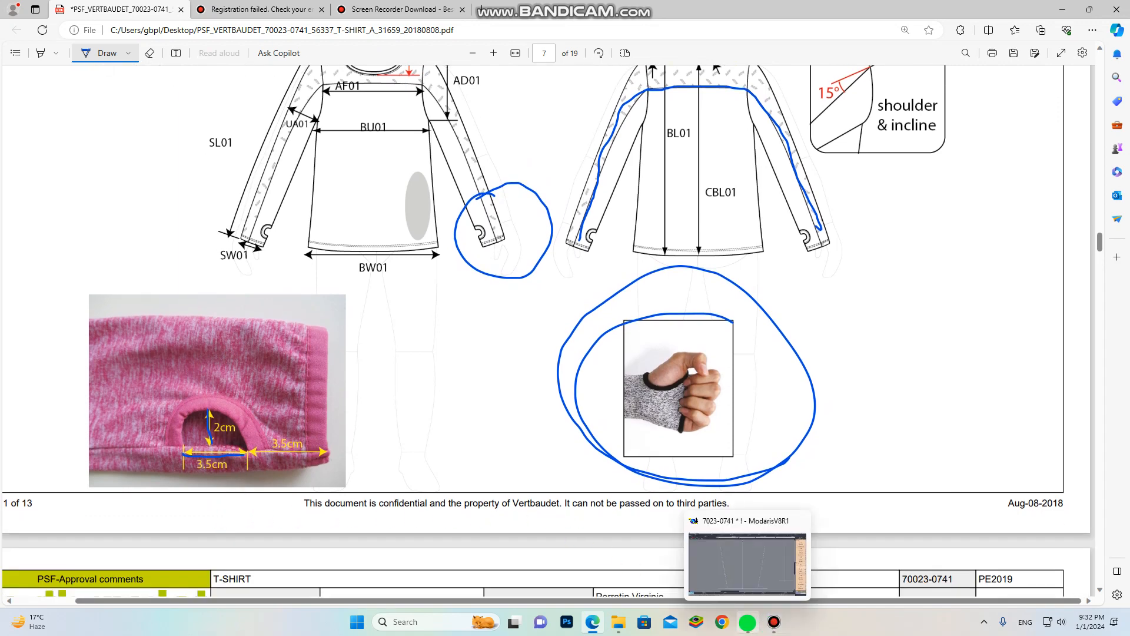
{"action": "left_click", "coordinate": [748, 622]}
{"action": "scroll", "coordinate": [303, 465], "scroll_direction": "up", "scroll_amount": 2}
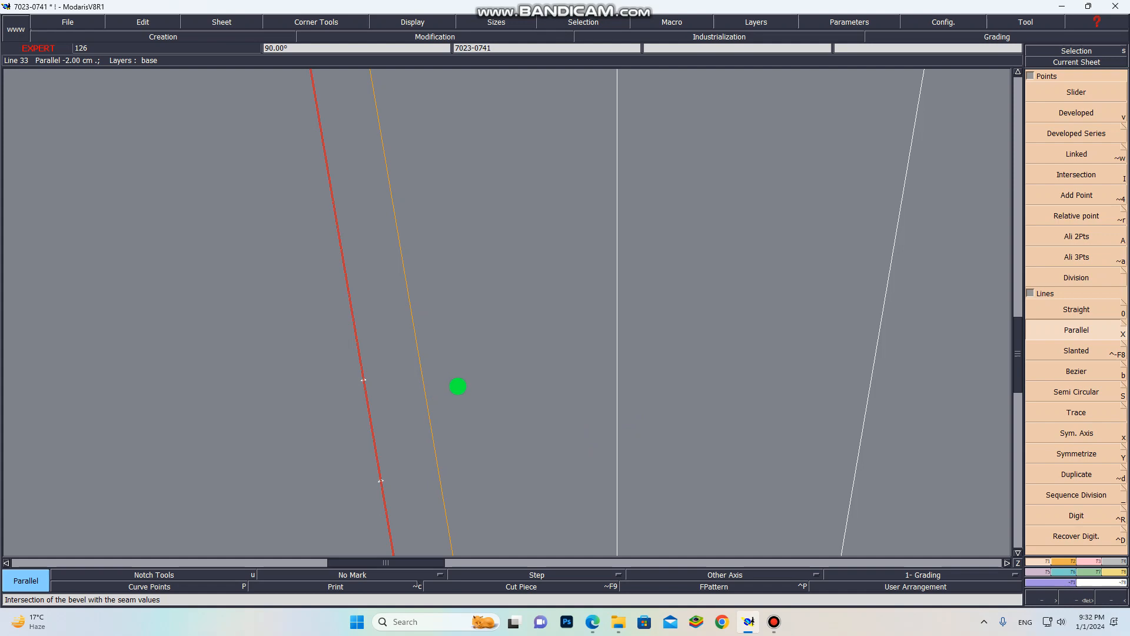
{"action": "key", "text": "ctrl+z"}
{"action": "scroll", "coordinate": [459, 386], "scroll_direction": "down", "scroll_amount": 2}
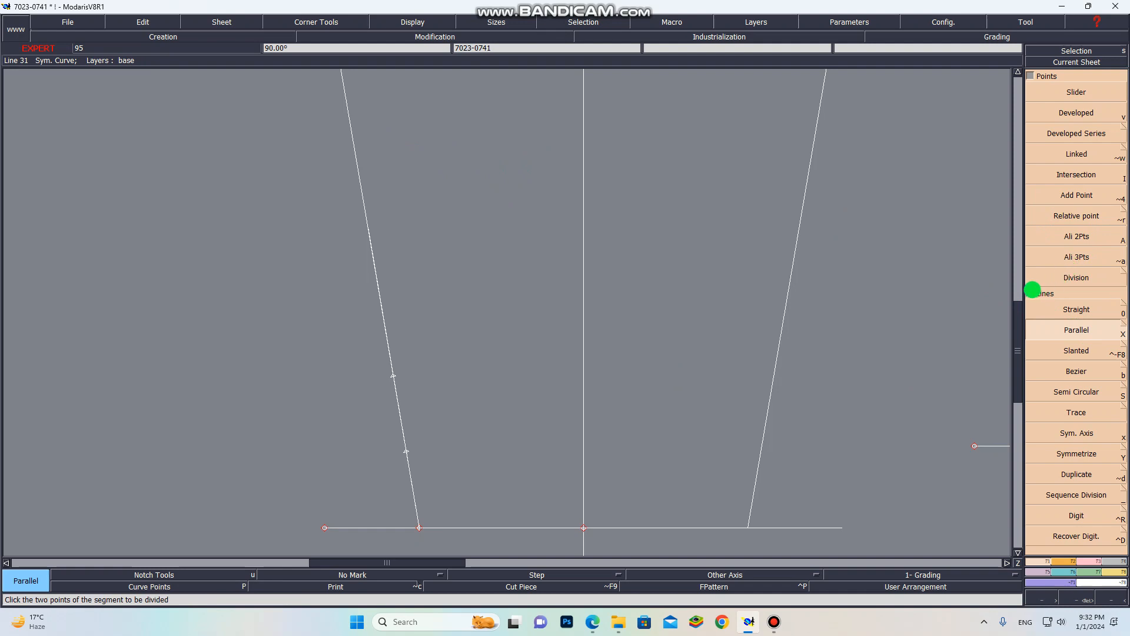
Divide the left side seam segment between the two developed points into 2 equal parts with Sequence Division
{"action": "key", "text": "Return"}
{"action": "key", "text": "l"}
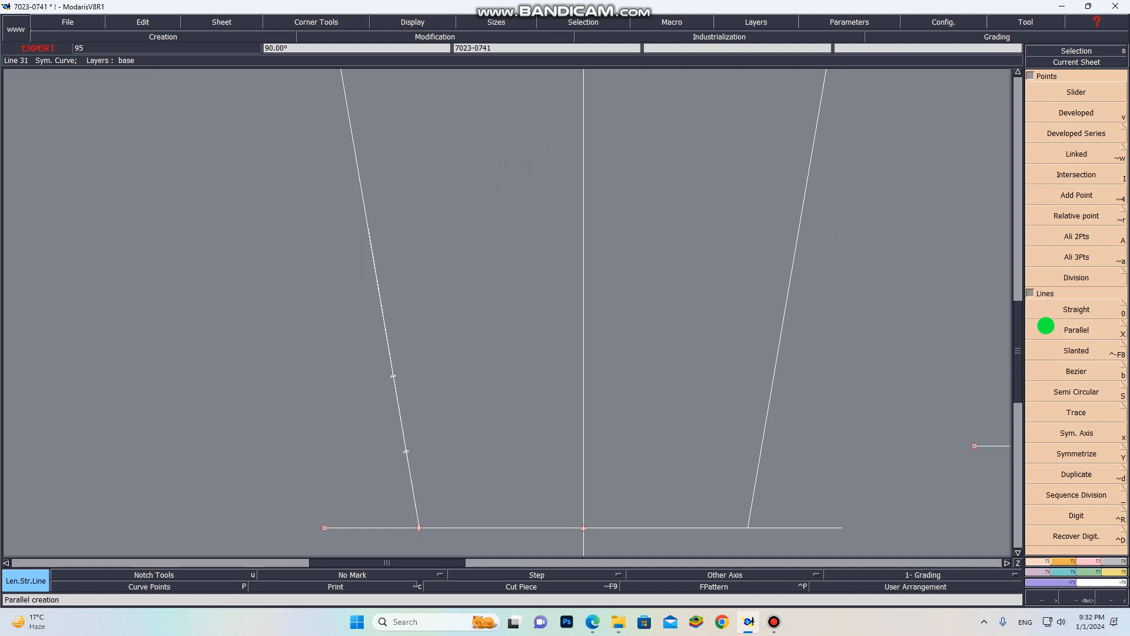
{"action": "key", "text": "underscore"}
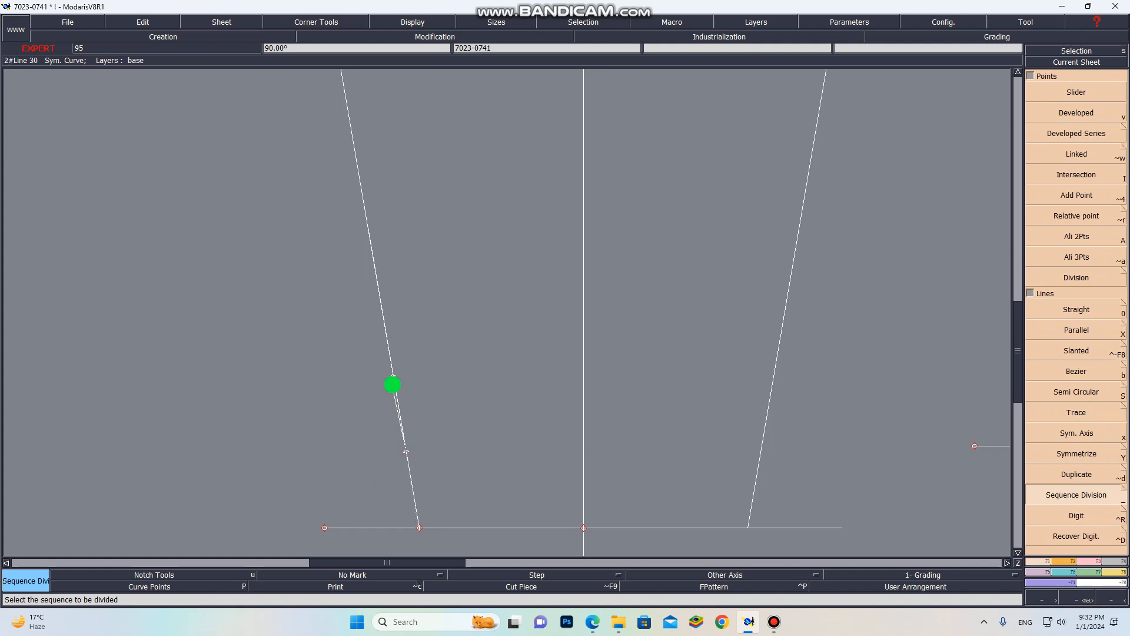
{"action": "left_click", "coordinate": [392, 375]}
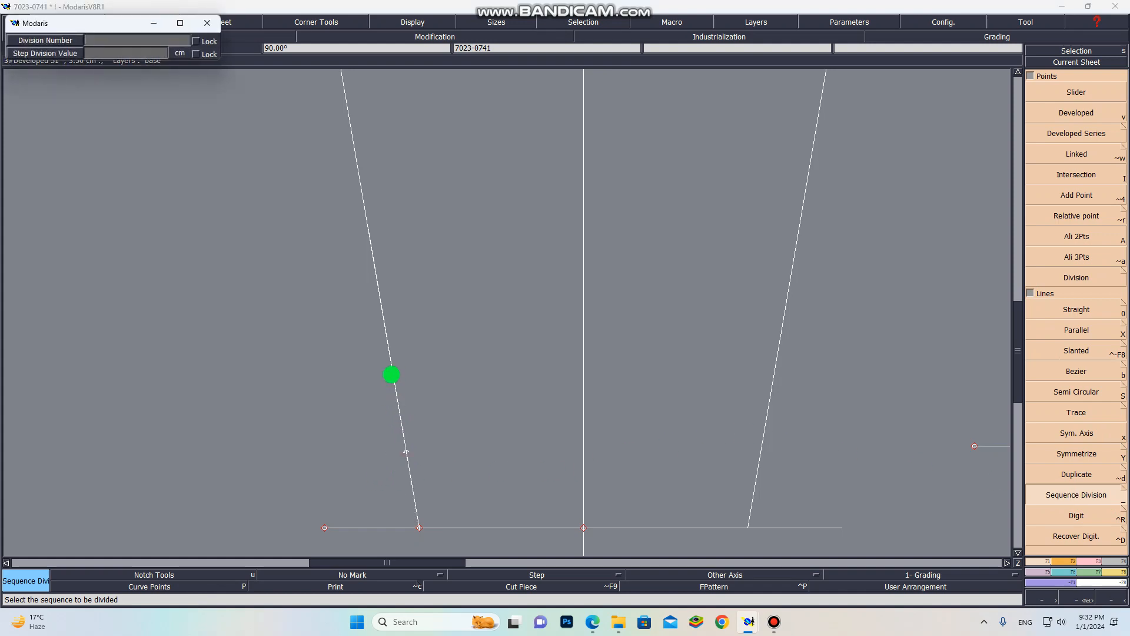
{"action": "type", "text": "2"}
{"action": "key", "text": "Return"}
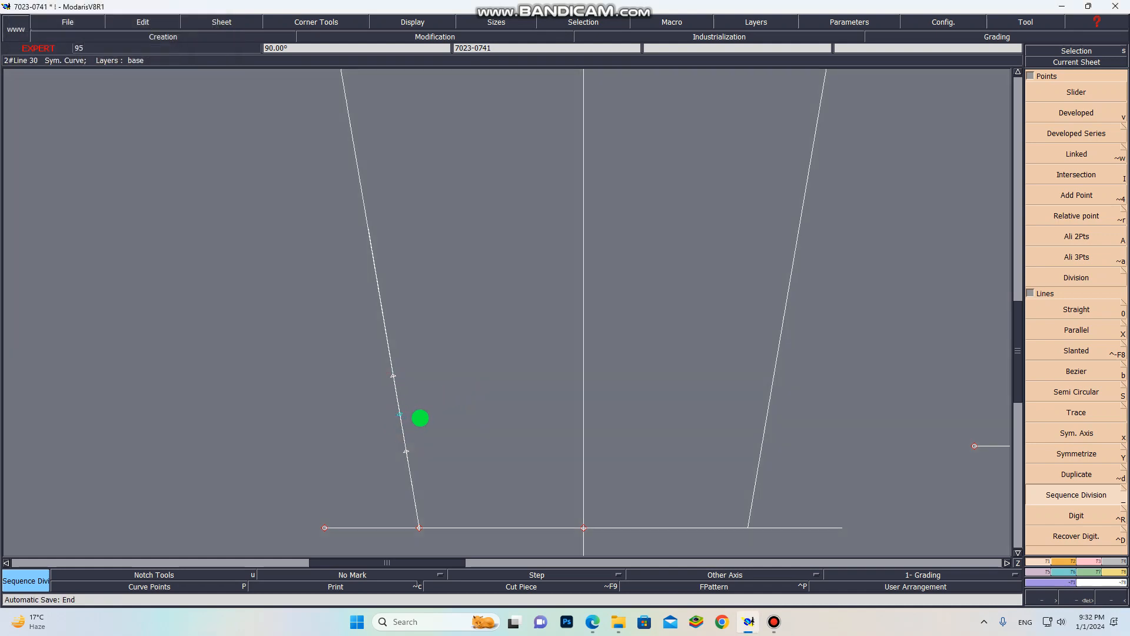
Place a linked point about 3.11 cm inside the sleeve, square to the seam at the division point, and join both with a straight line
{"action": "key", "text": "alt+w"}
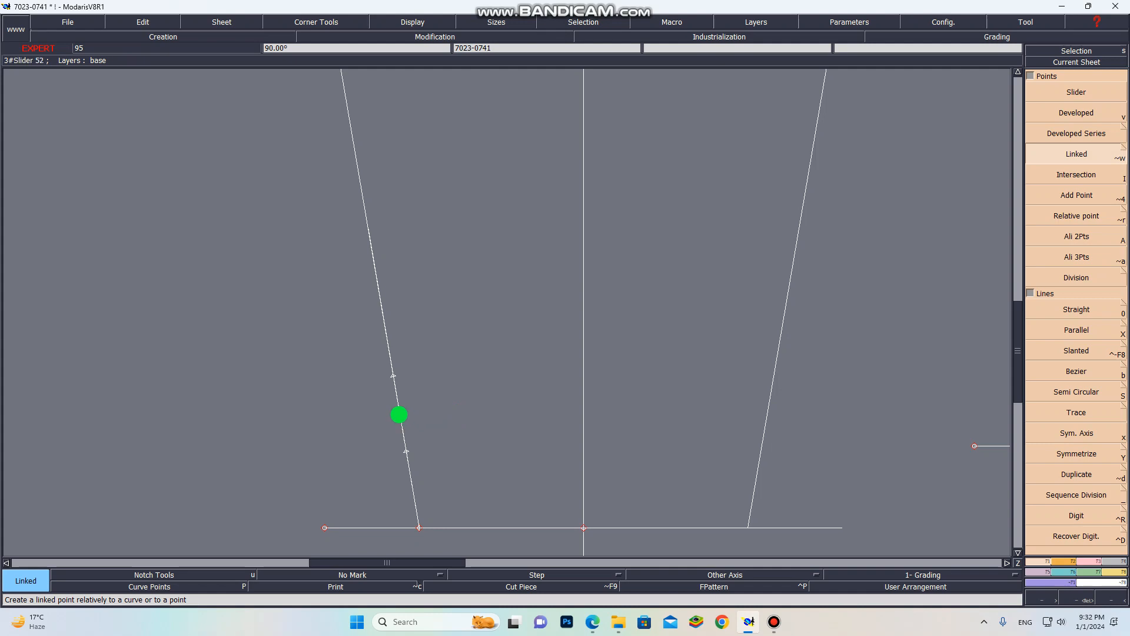
{"action": "left_click", "coordinate": [400, 415]}
{"action": "left_click", "coordinate": [467, 402]}
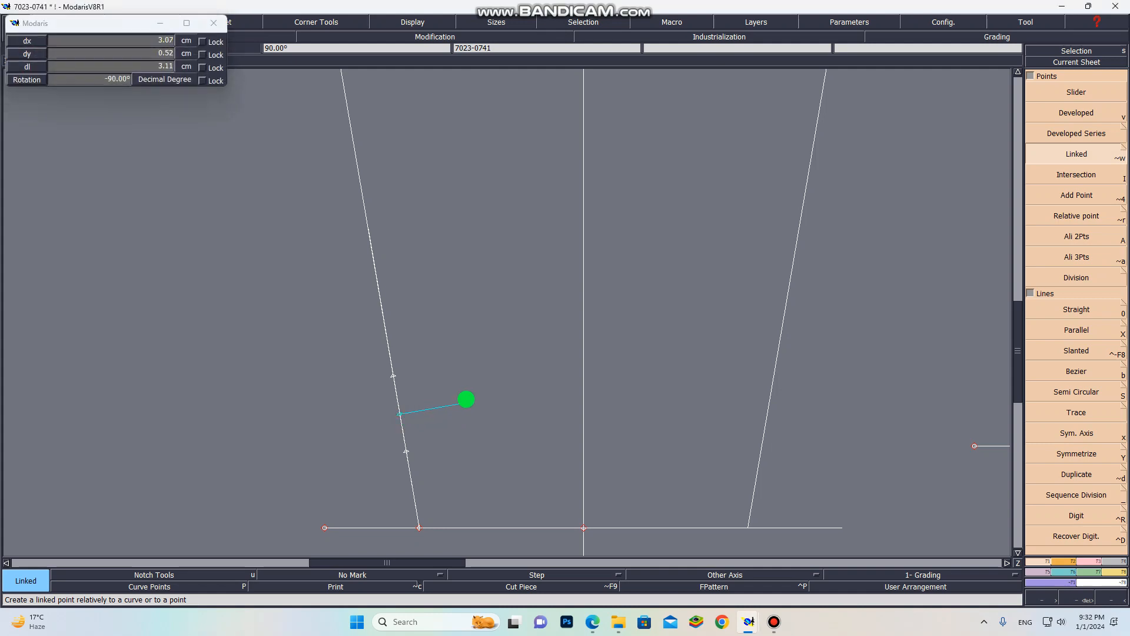
{"action": "left_click", "coordinate": [1075, 311]}
{"action": "left_click", "coordinate": [467, 403]}
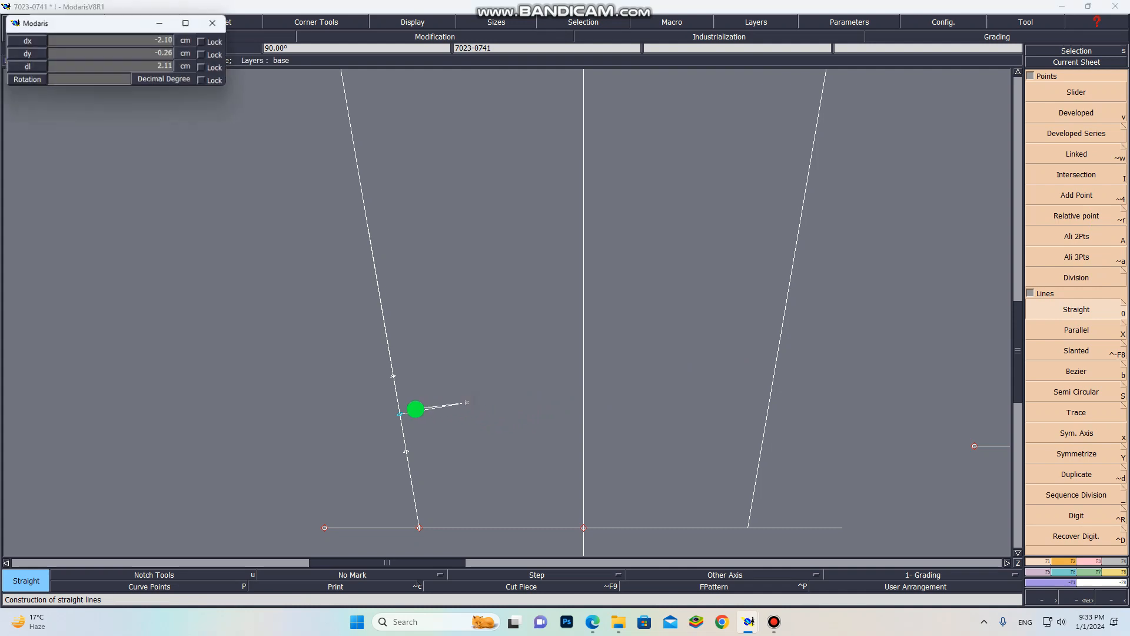
{"action": "left_click", "coordinate": [399, 413]}
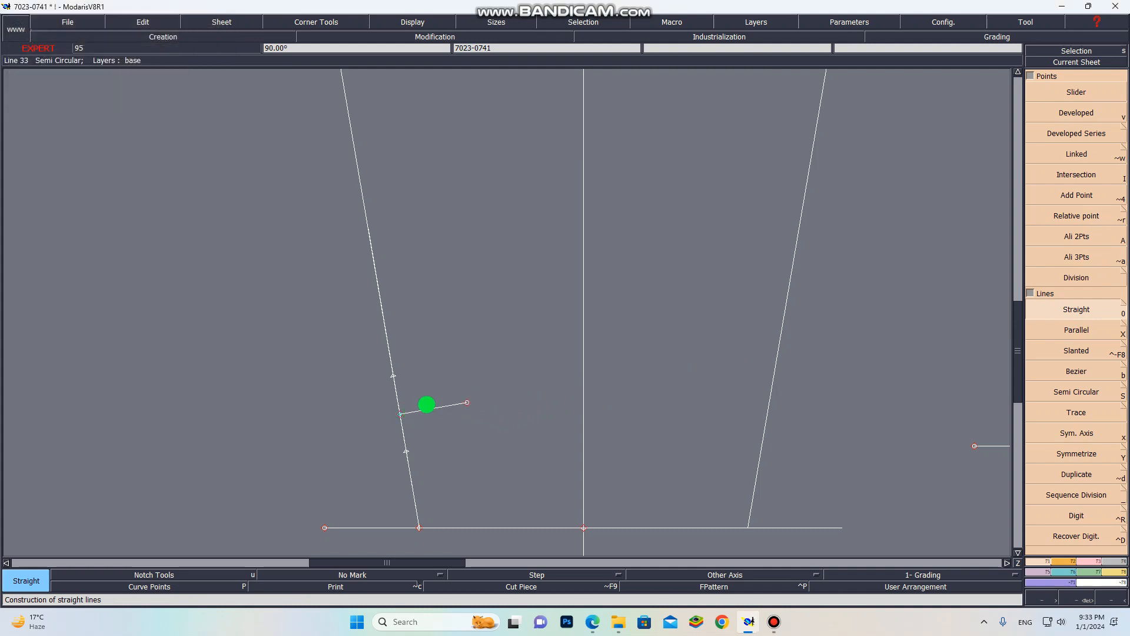
Add a developed point on the short perpendicular line, 2.00 cm from the side seam
{"action": "key", "text": "v"}
{"action": "left_click", "coordinate": [400, 415]}
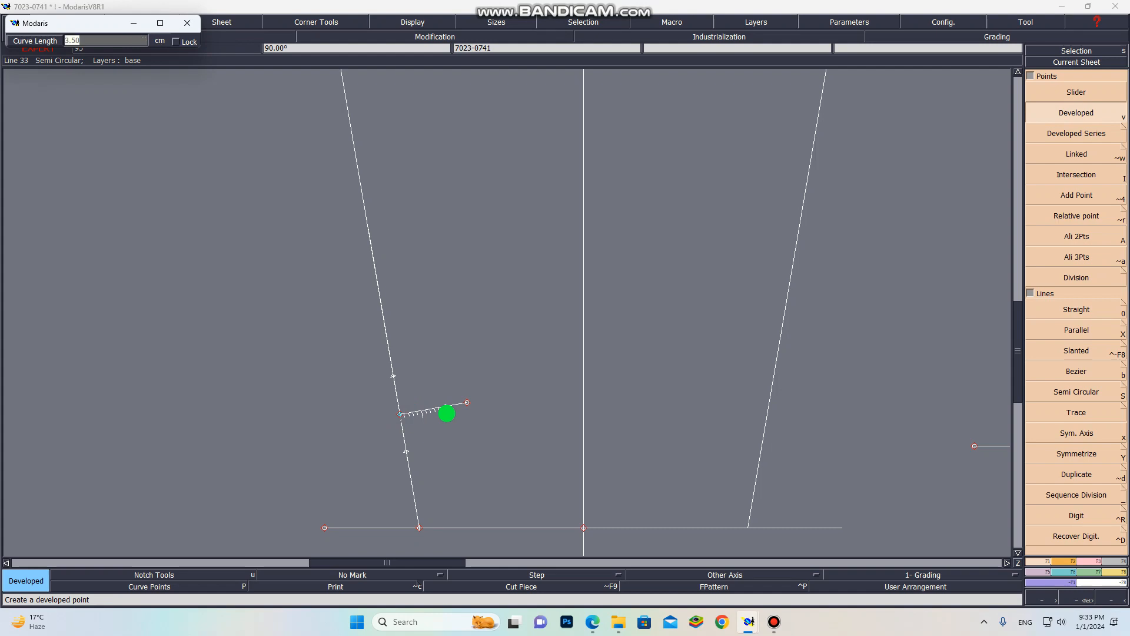
{"action": "left_click", "coordinate": [447, 413]}
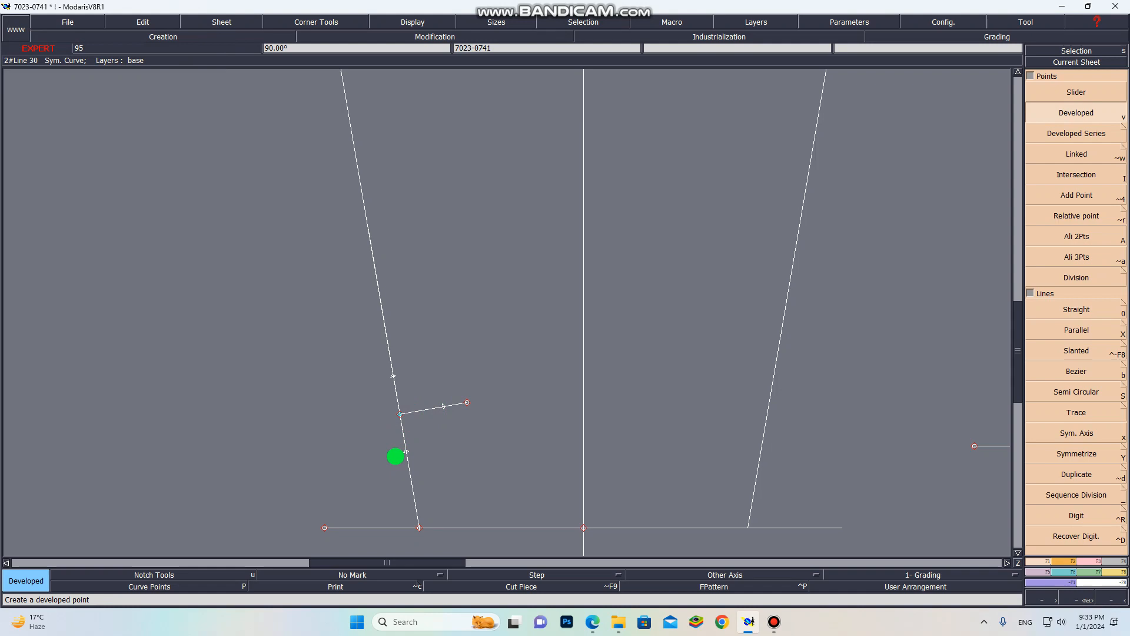
Draw a Bezier line from the upper developed point on the side seam to the 2.00 cm point on the perpendicular line
{"action": "key", "text": "b"}
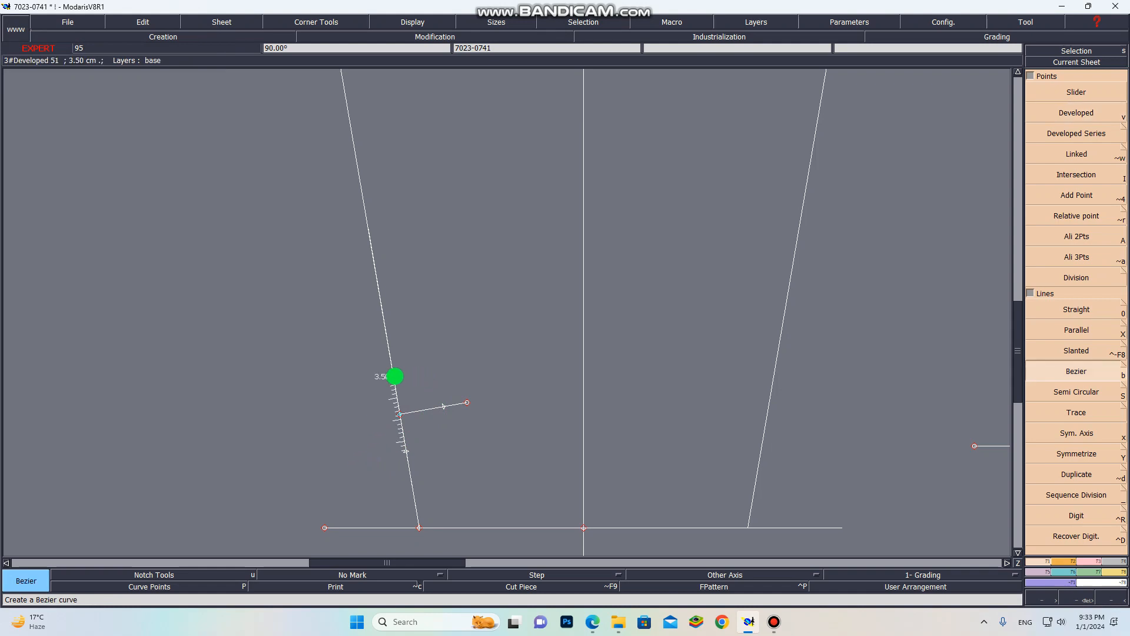
{"action": "left_click", "coordinate": [393, 375]}
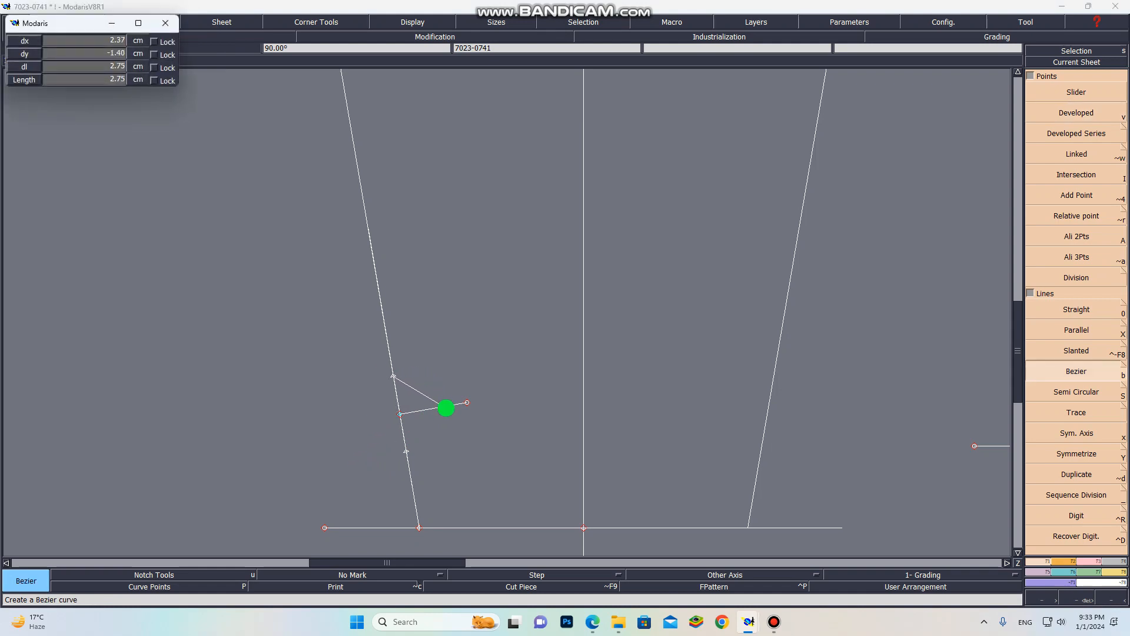
{"action": "left_click", "coordinate": [443, 406]}
{"action": "scroll", "coordinate": [412, 418], "scroll_direction": "up", "scroll_amount": 3}
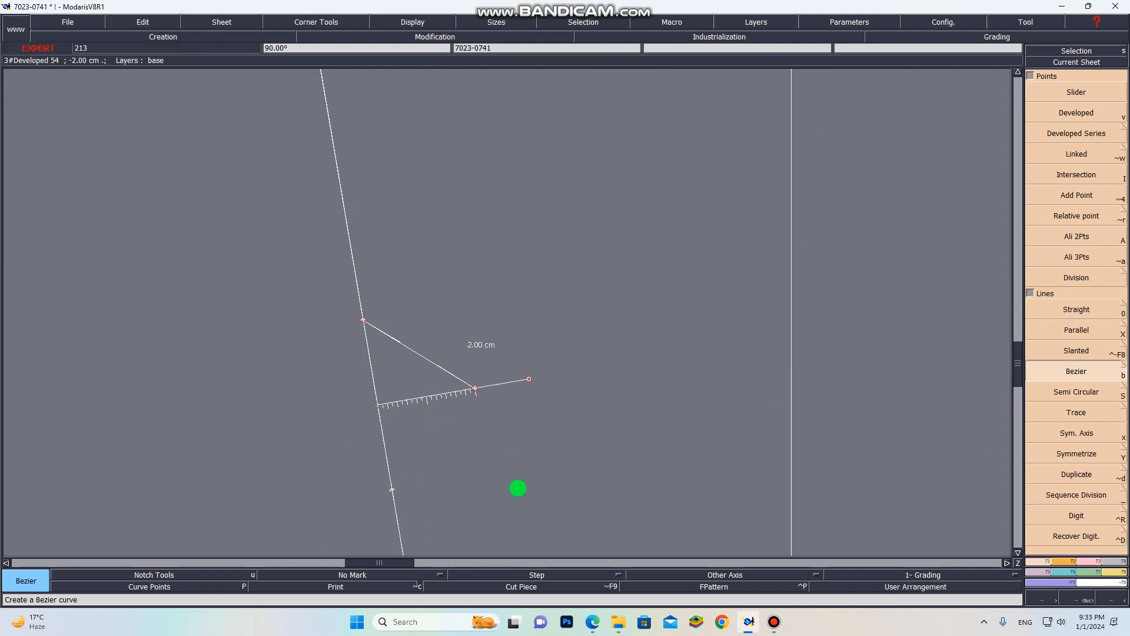
Create a symmetry axis along the short perpendicular line and mirror the Bezier line to the lower developed point
{"action": "key", "text": "x"}
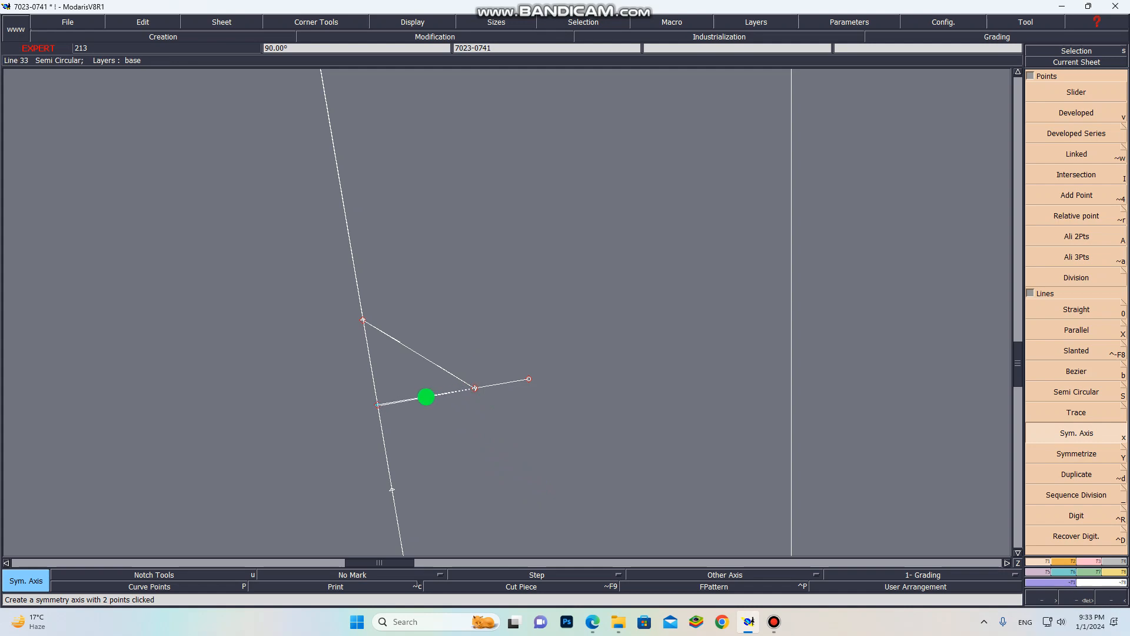
{"action": "left_click", "coordinate": [425, 397]}
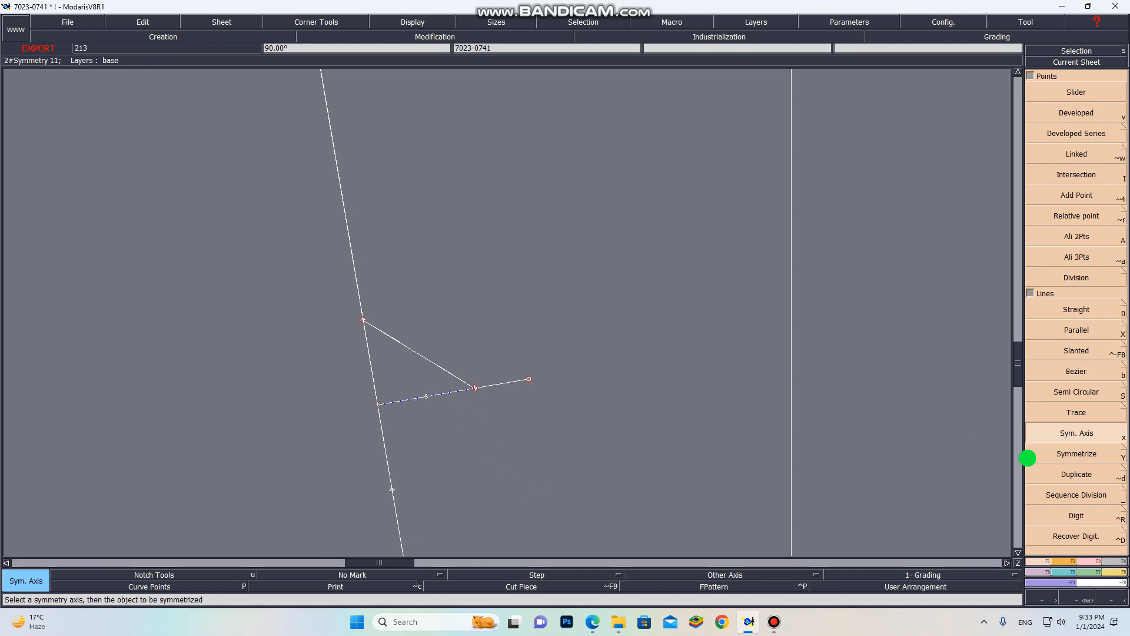
{"action": "left_click", "coordinate": [1036, 454]}
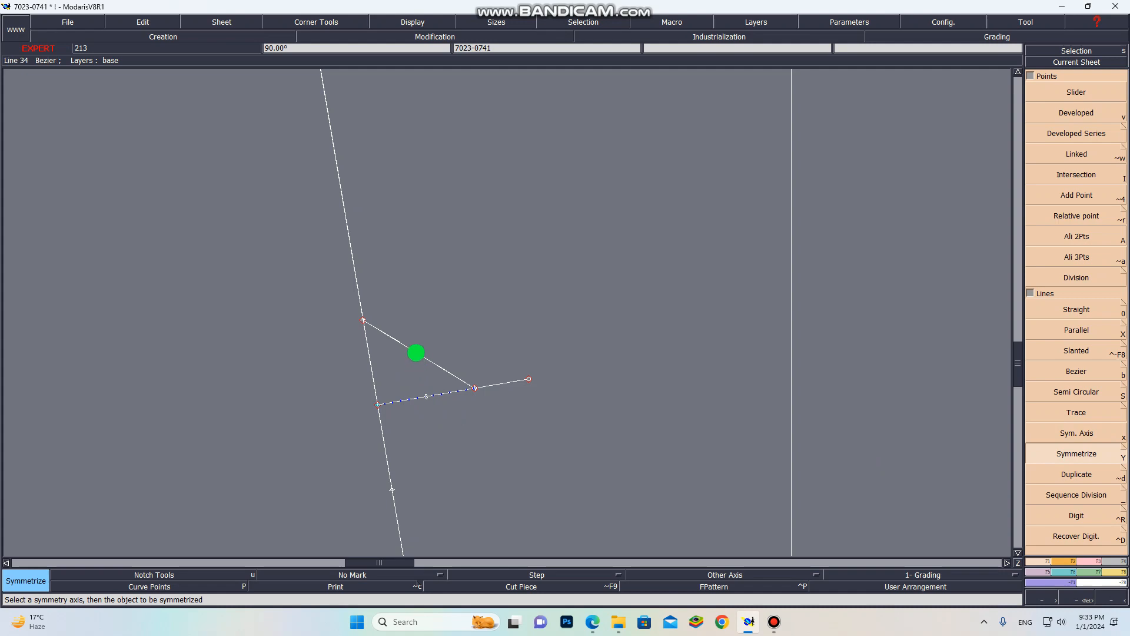
{"action": "scroll", "coordinate": [429, 379], "scroll_direction": "down", "scroll_amount": 4}
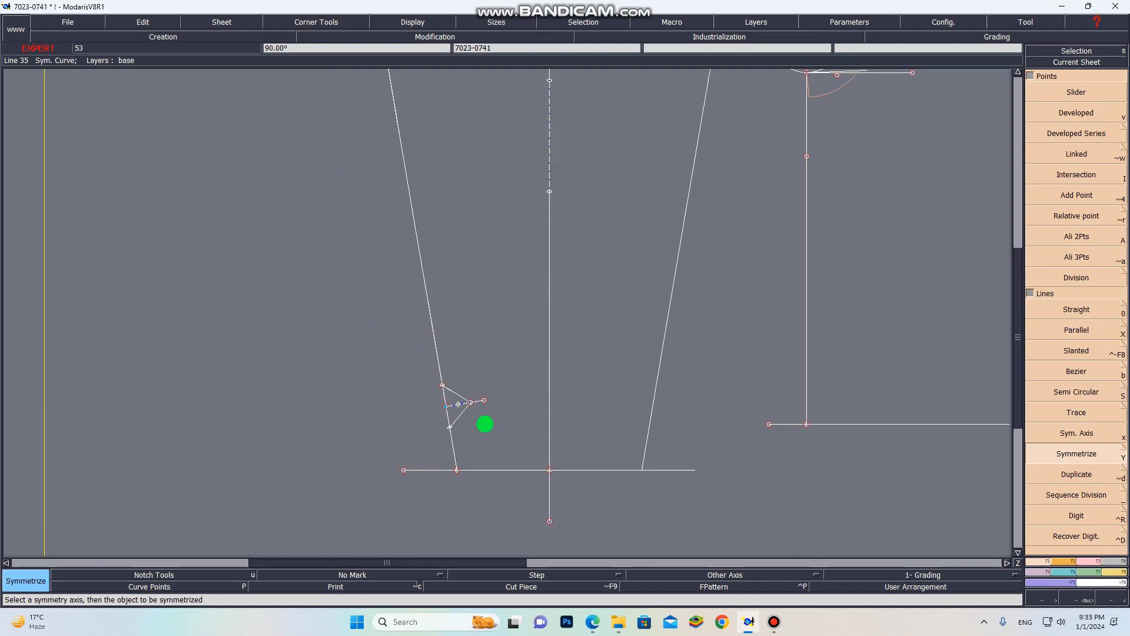
Reshape the upper thumbhole Bezier by pulling out its two tangent handles to round the curve and its mirrored half
{"action": "scroll", "coordinate": [485, 424], "scroll_direction": "up", "scroll_amount": 5}
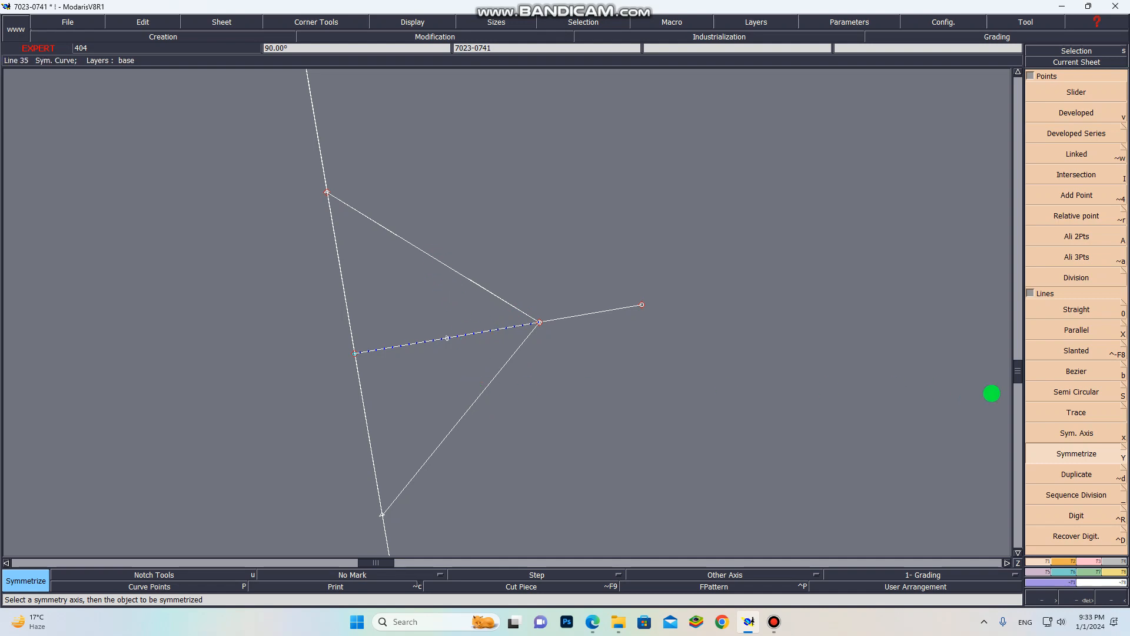
{"action": "left_click", "coordinate": [1093, 560]}
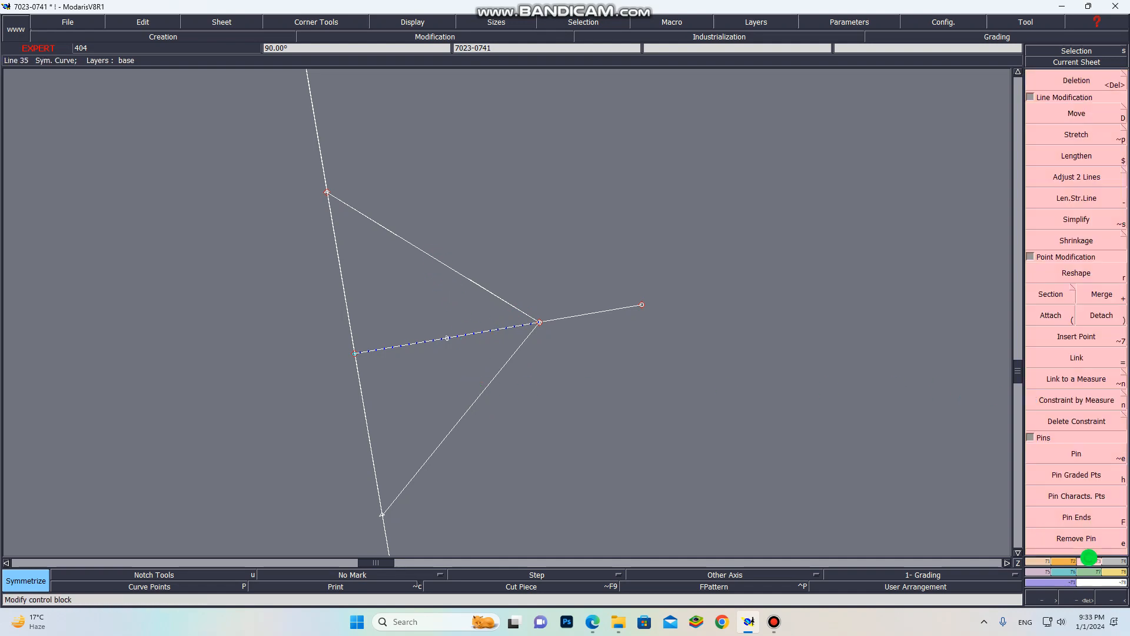
{"action": "left_click", "coordinate": [1082, 270]}
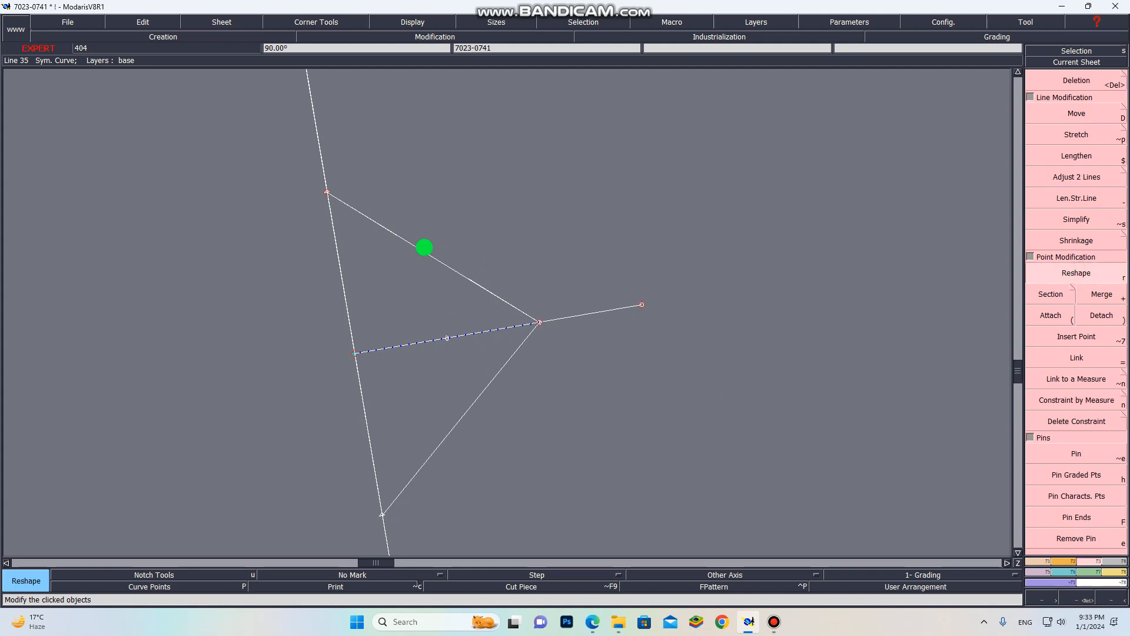
{"action": "left_click", "coordinate": [388, 227]}
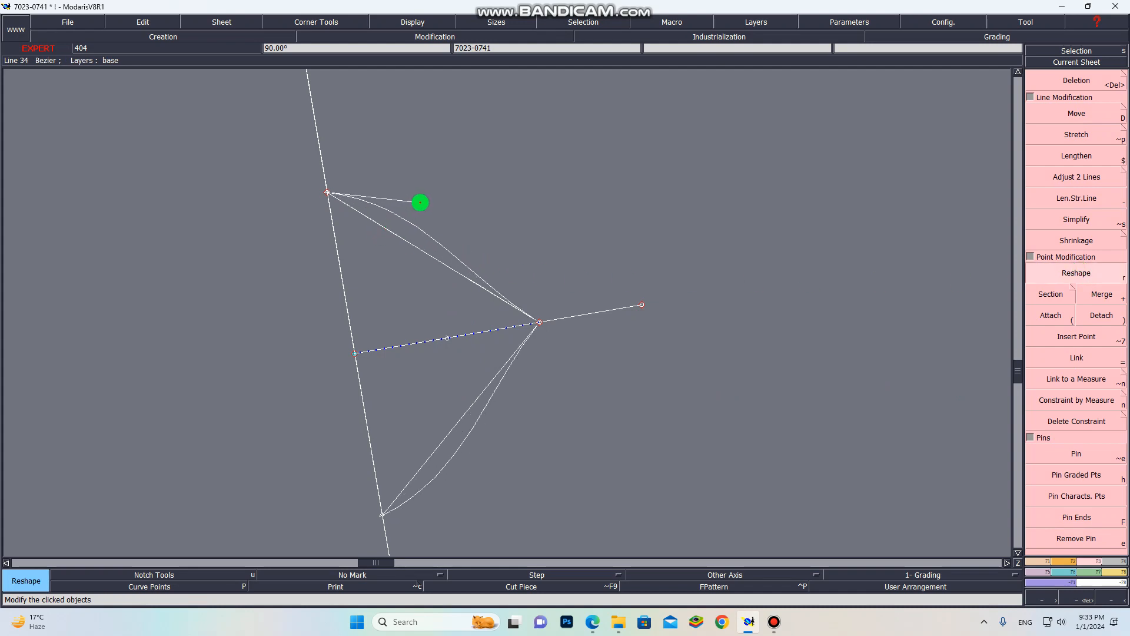
{"action": "left_click", "coordinate": [419, 202]}
{"action": "left_click", "coordinate": [473, 276]}
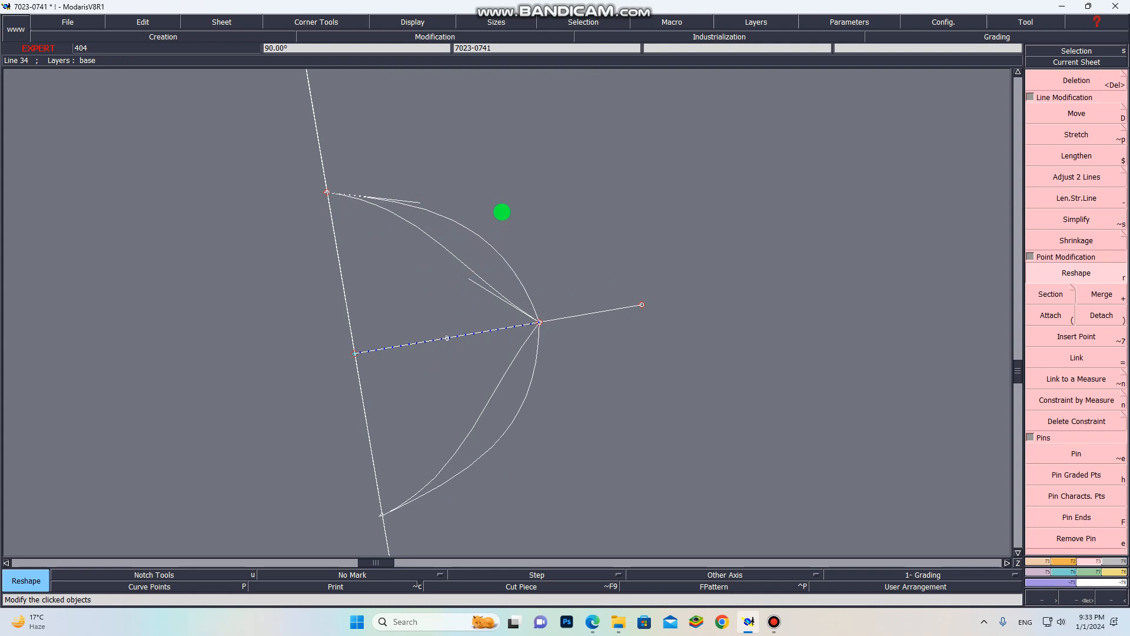
{"action": "left_click", "coordinate": [505, 212]}
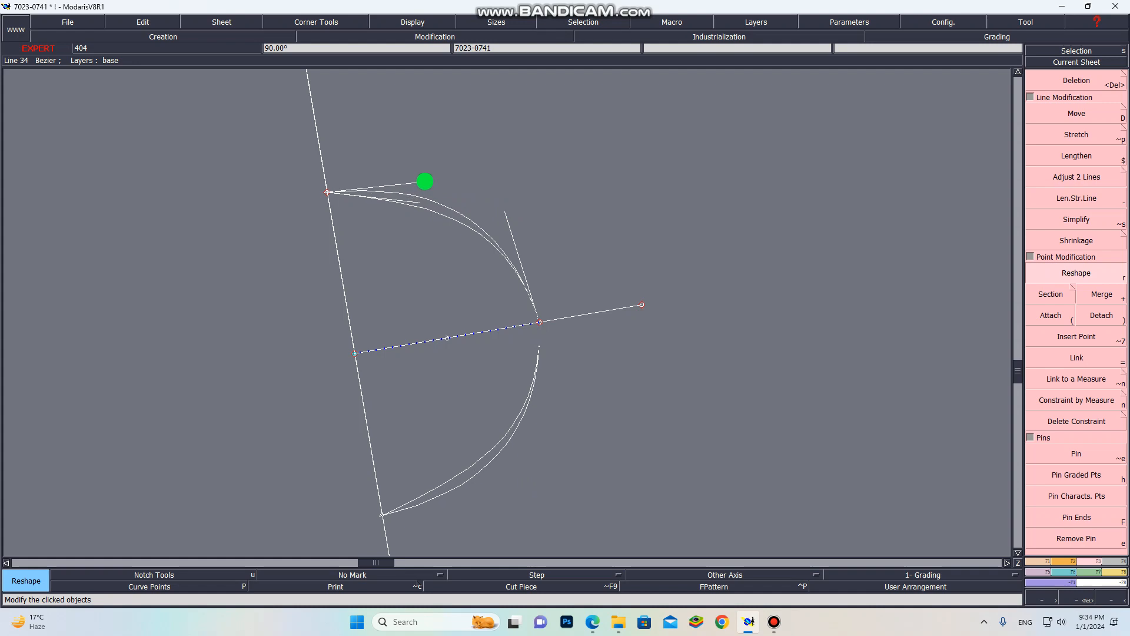
Refine both tangent handles so the Bezier leaves the side seam nearly square and meets the perpendicular line at nearly a right angle
{"action": "left_click", "coordinate": [425, 182]}
{"action": "left_click", "coordinate": [507, 210]}
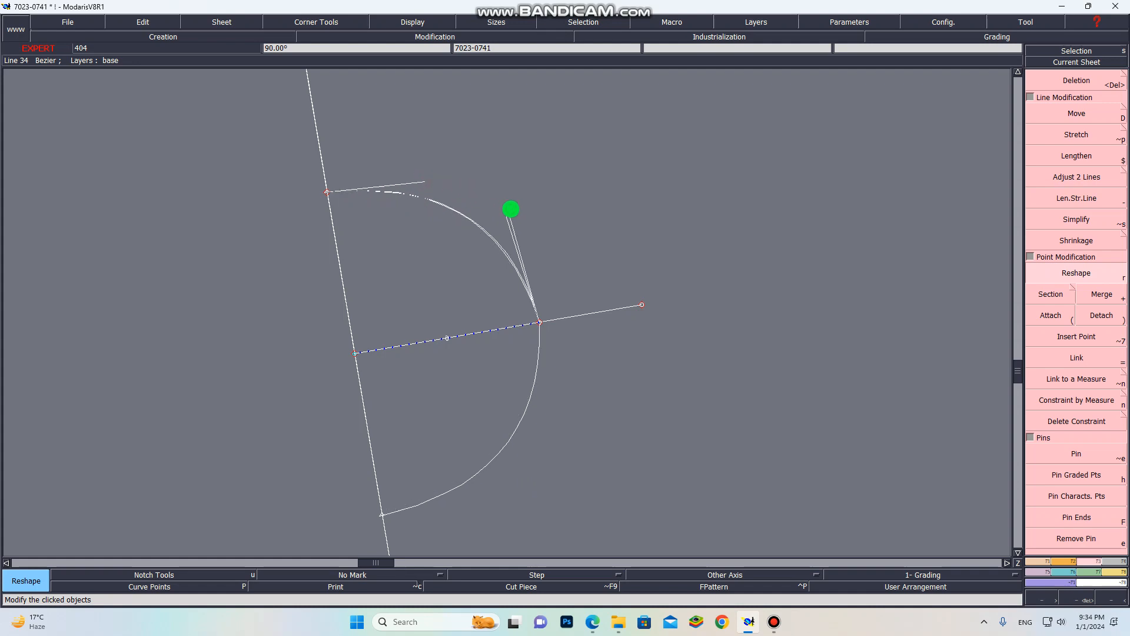
{"action": "left_click", "coordinate": [517, 204]}
{"action": "left_click", "coordinate": [517, 204]}
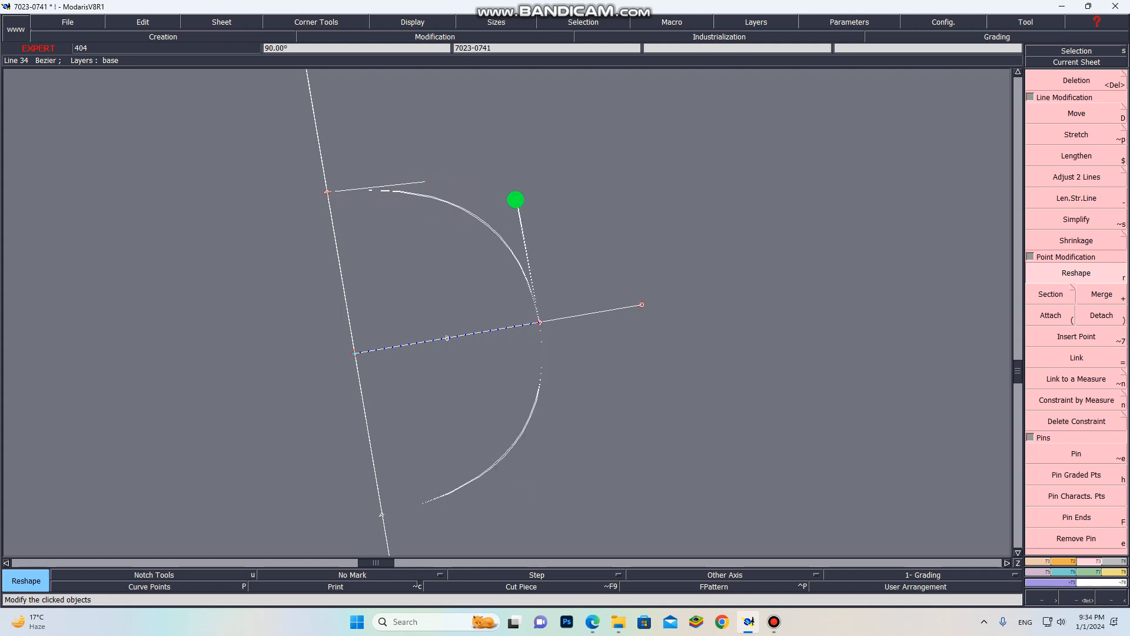
{"action": "left_click", "coordinate": [515, 200]}
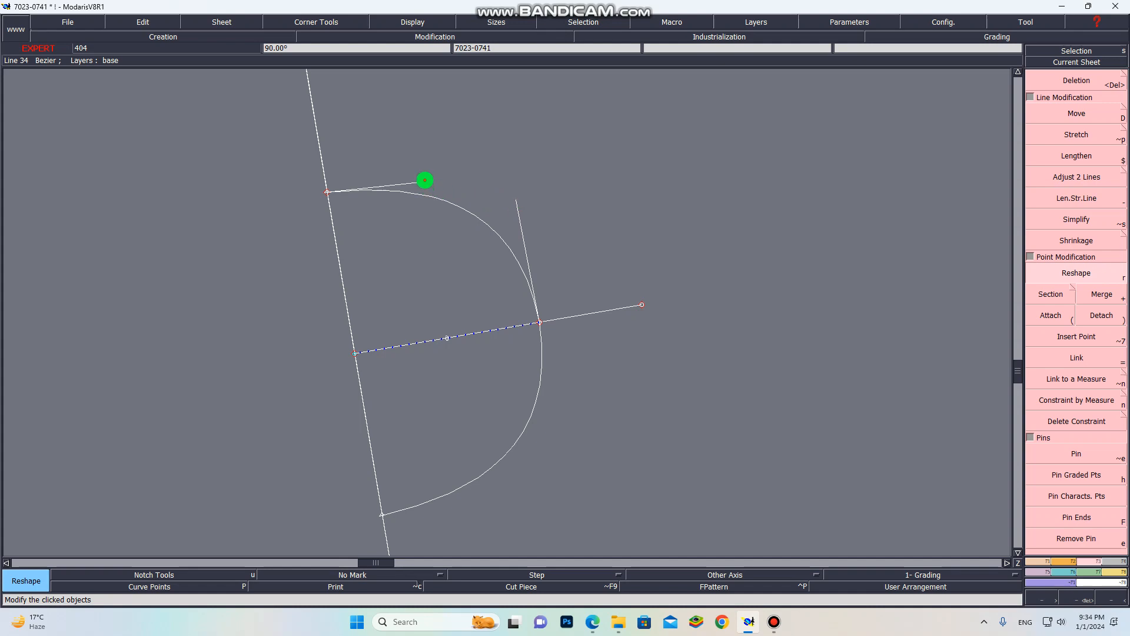
{"action": "left_click", "coordinate": [425, 180]}
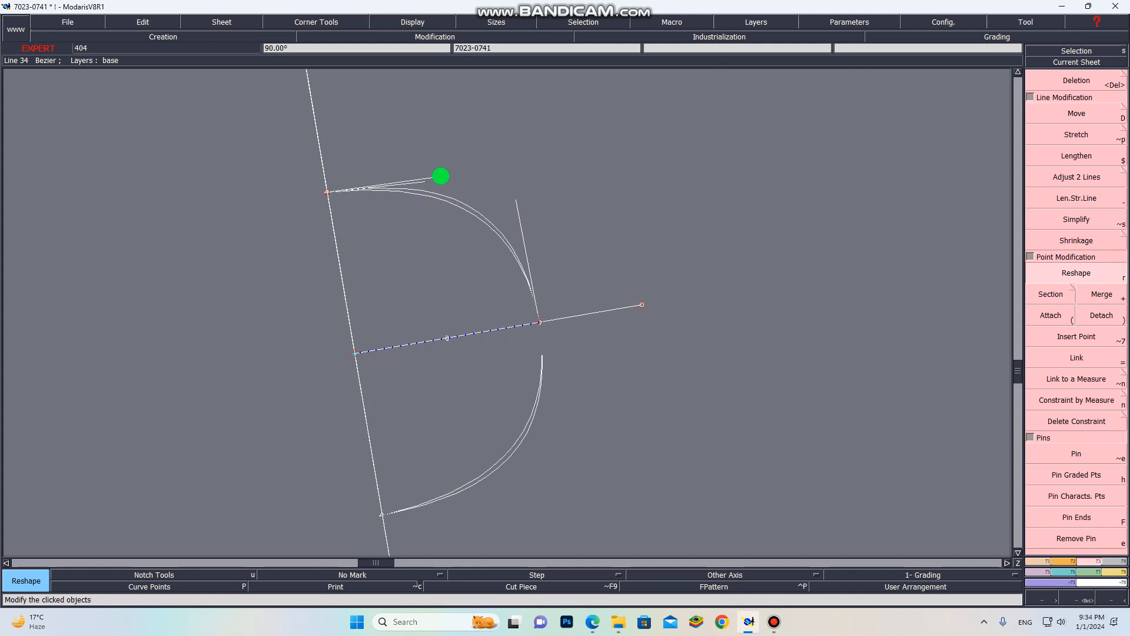
{"action": "left_click", "coordinate": [441, 176]}
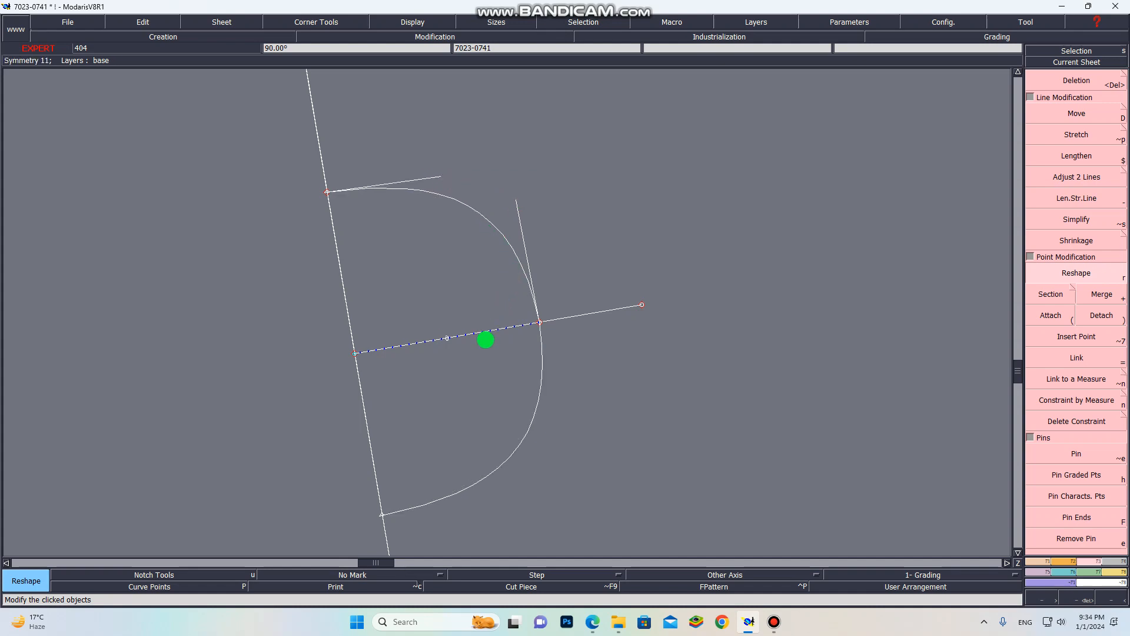
Rotate the current pattern sheet by 90° so the sleeve lies horizontally
{"action": "scroll", "coordinate": [485, 336], "scroll_direction": "down", "scroll_amount": 1}
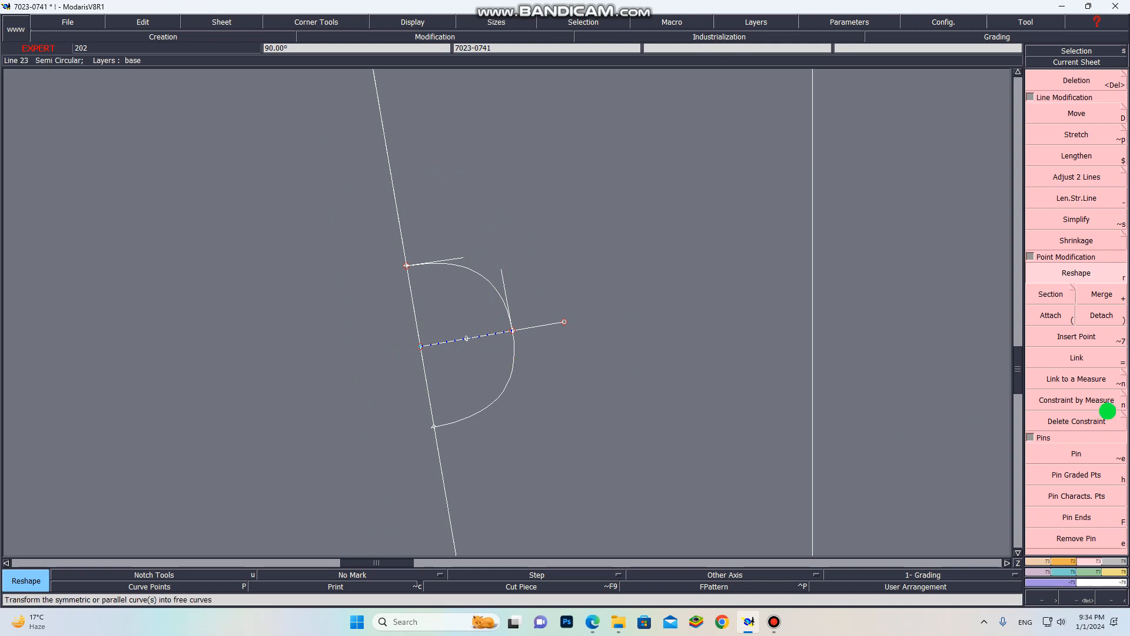
{"action": "scroll", "coordinate": [557, 386], "scroll_direction": "down", "scroll_amount": 2}
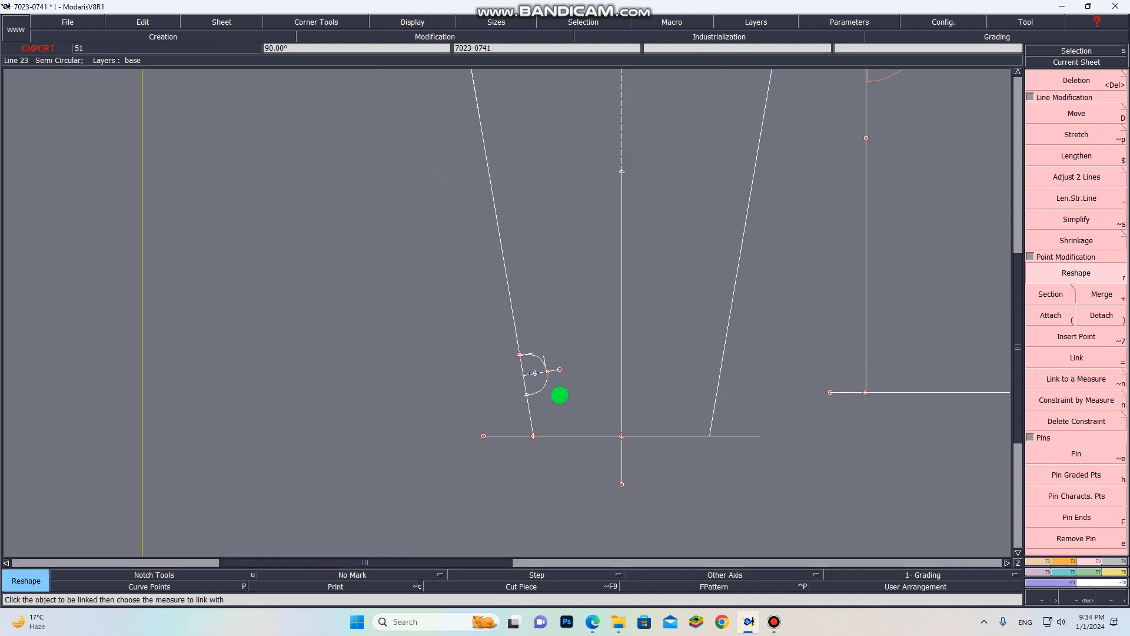
{"action": "scroll", "coordinate": [566, 396], "scroll_direction": "down", "scroll_amount": 1}
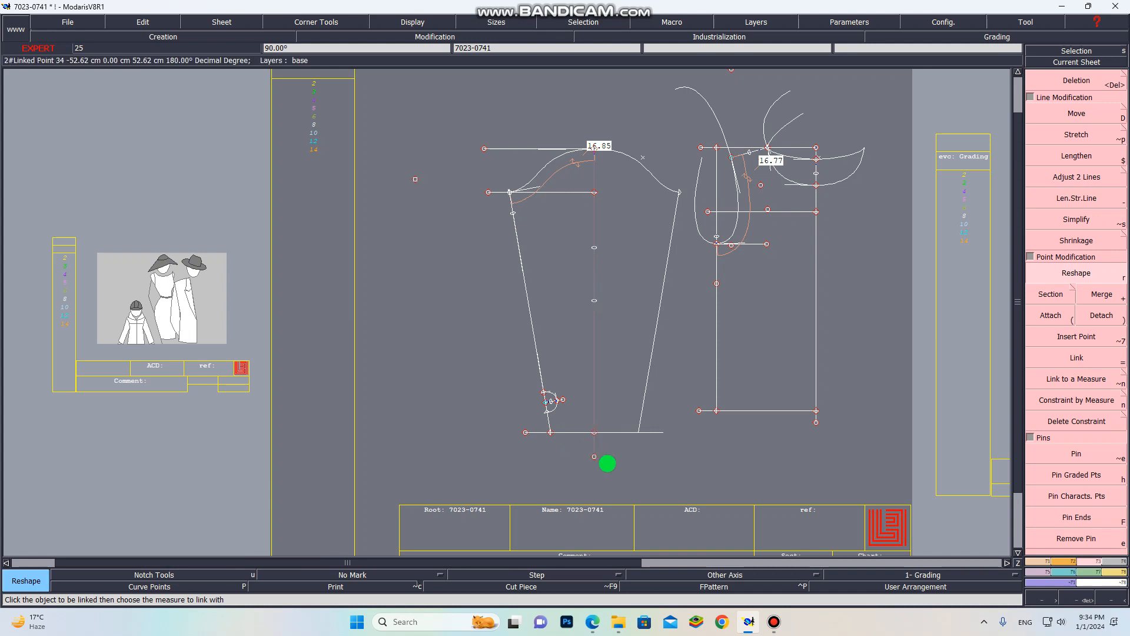
{"action": "key", "text": "F5"}
{"action": "left_click", "coordinate": [1055, 349]}
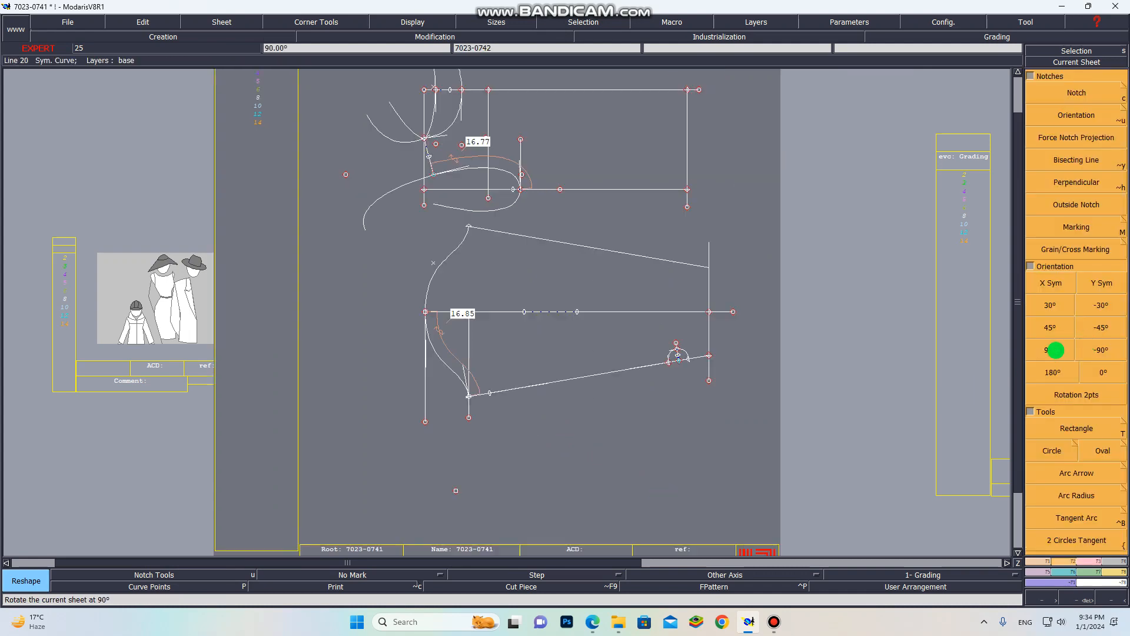
Place linked points off both Bezier ends: one from the curve's apex parallel to the seam, one from its seam point square to the seam
{"action": "scroll", "coordinate": [715, 325], "scroll_direction": "up", "scroll_amount": 4}
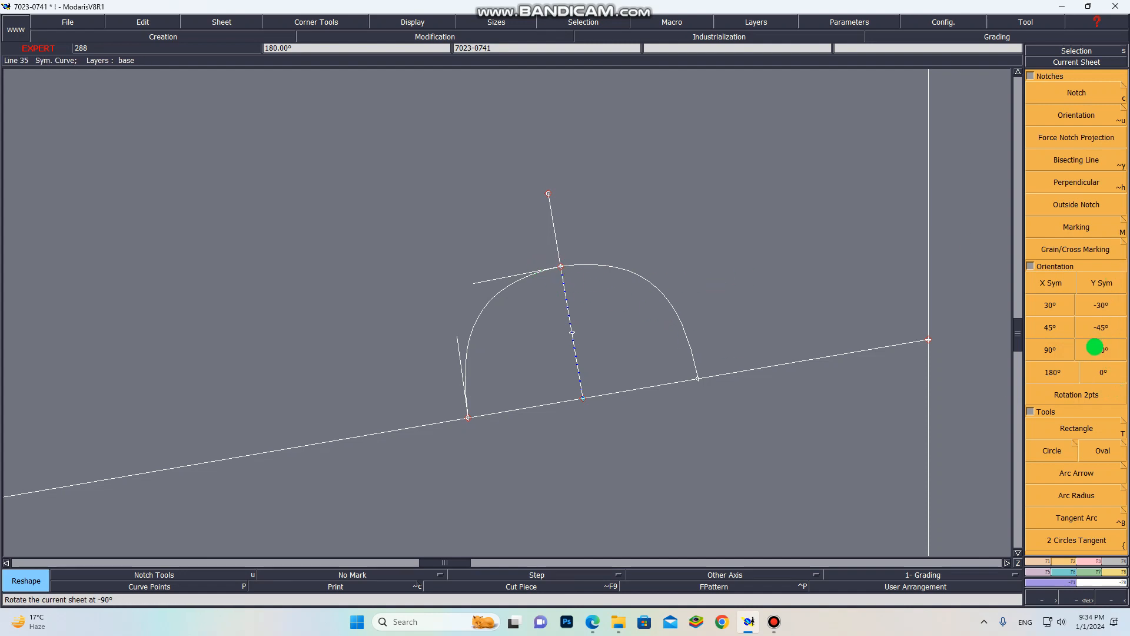
{"action": "key", "text": "F1"}
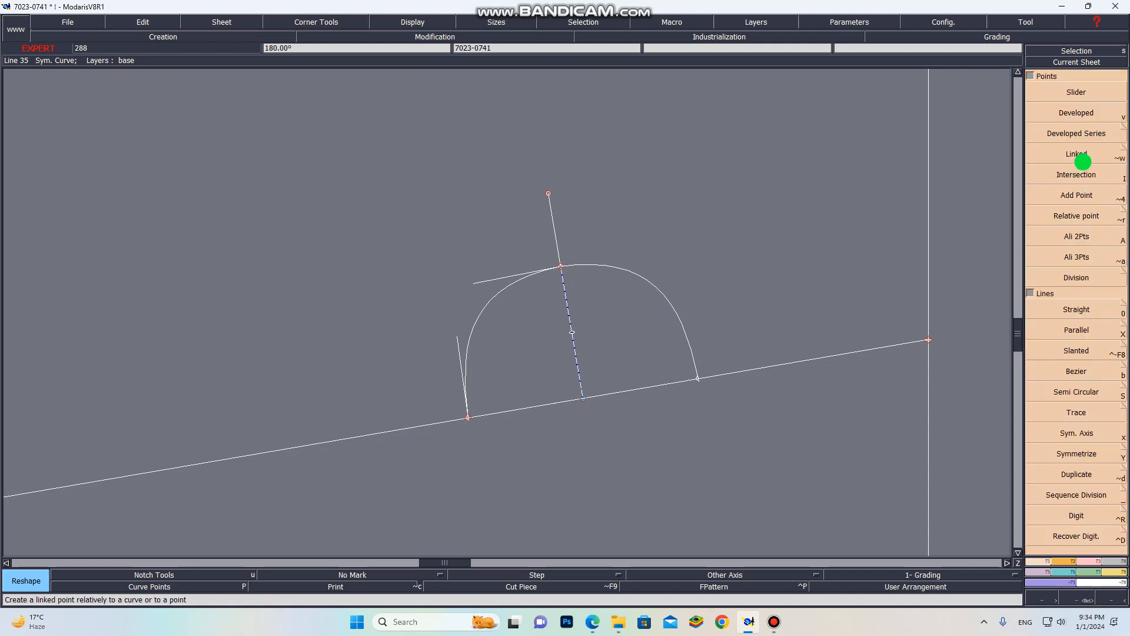
{"action": "left_click", "coordinate": [1084, 156]}
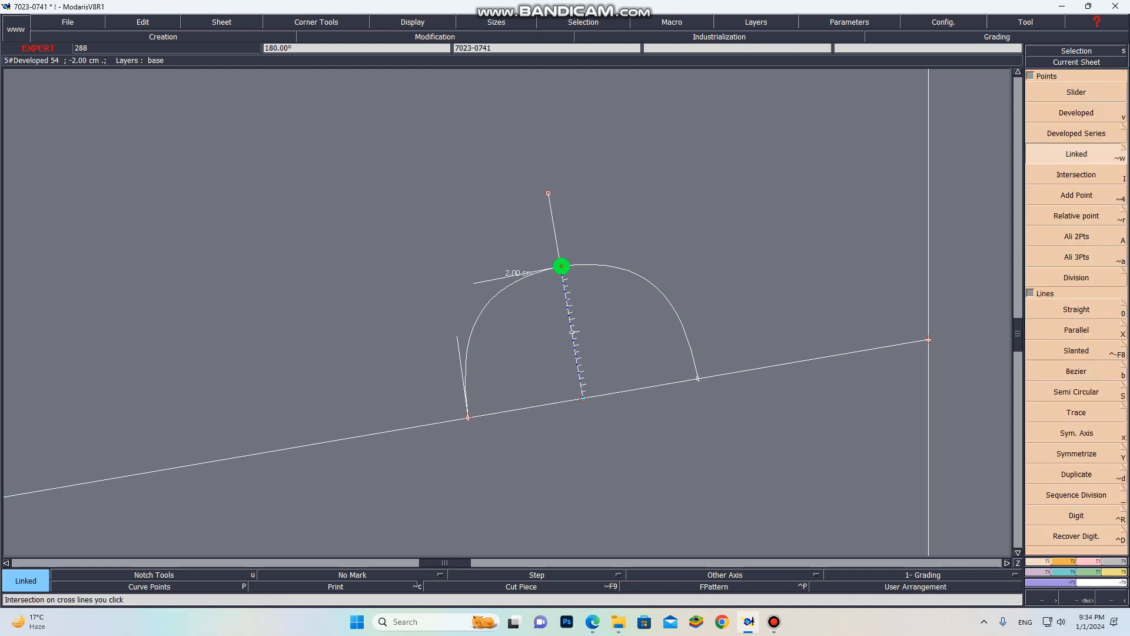
{"action": "left_click", "coordinate": [562, 267]}
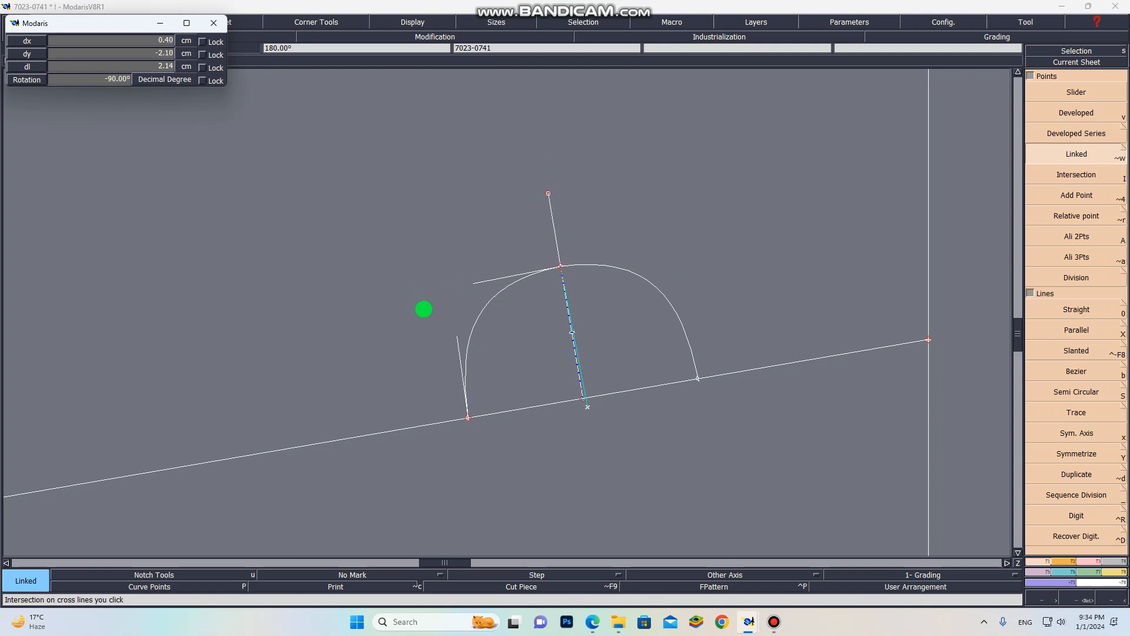
{"action": "left_click", "coordinate": [405, 294]}
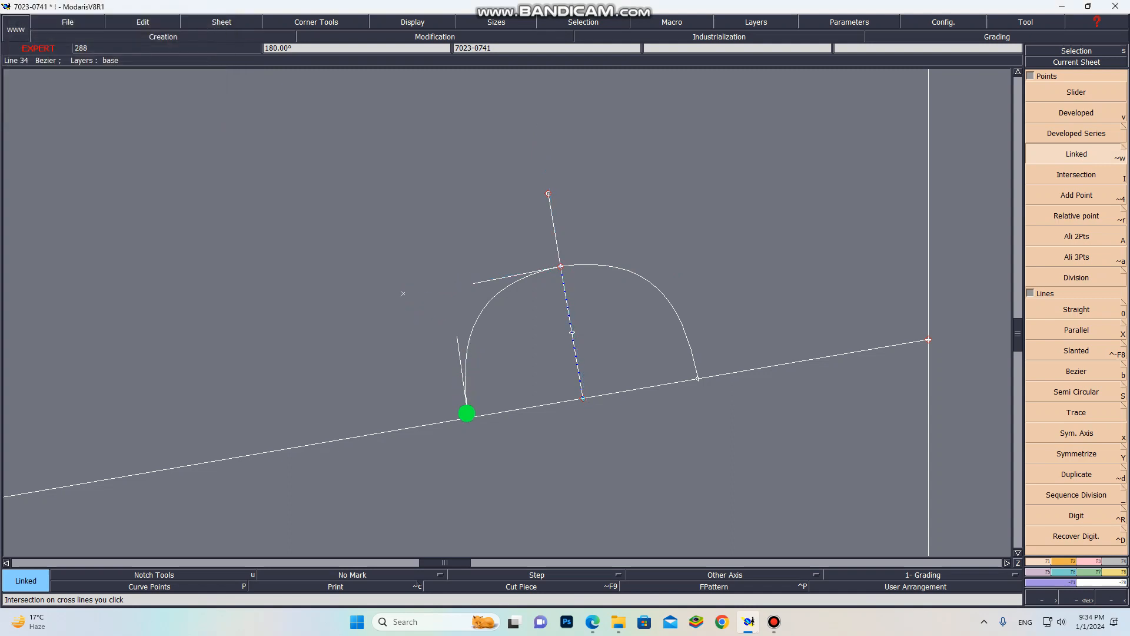
{"action": "left_click", "coordinate": [466, 414]}
{"action": "left_click", "coordinate": [441, 257]}
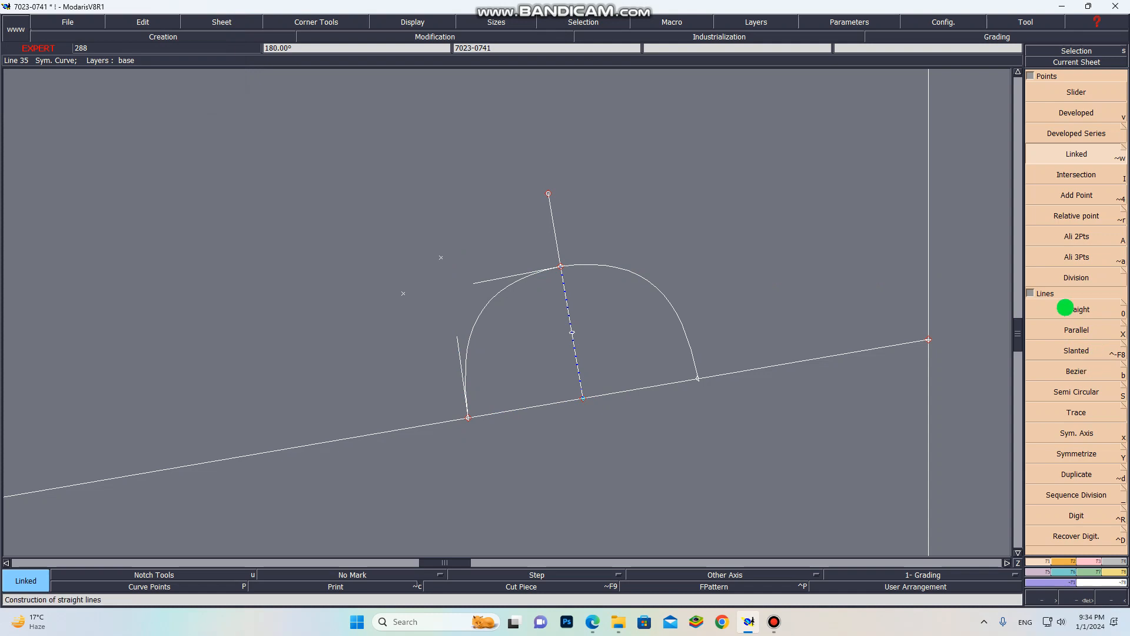
Join each linked point to its end of the Bezier with a straight guide line, the seam-side one about 2.5 cm long
{"action": "left_click", "coordinate": [1077, 309]}
{"action": "left_click", "coordinate": [561, 267]}
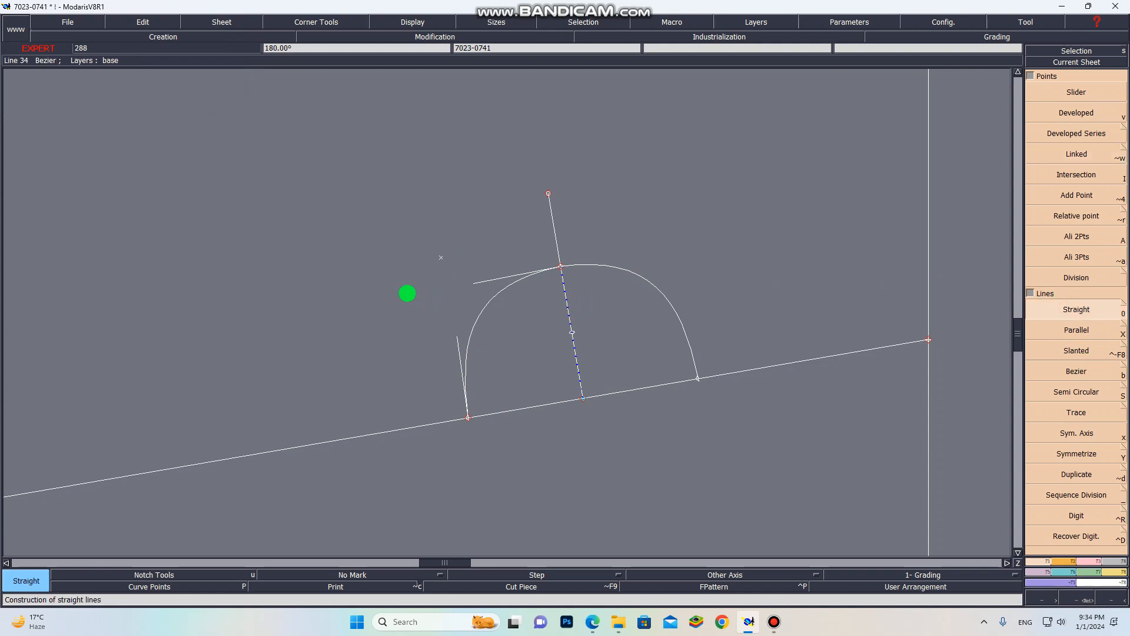
{"action": "left_click", "coordinate": [404, 293]}
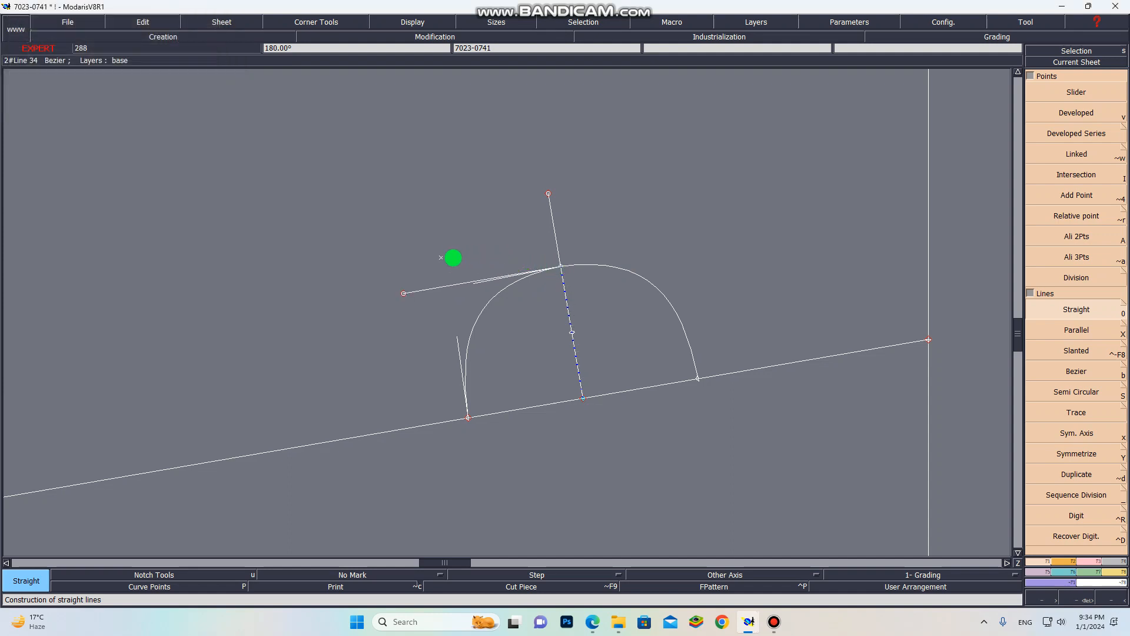
{"action": "left_click", "coordinate": [443, 258]}
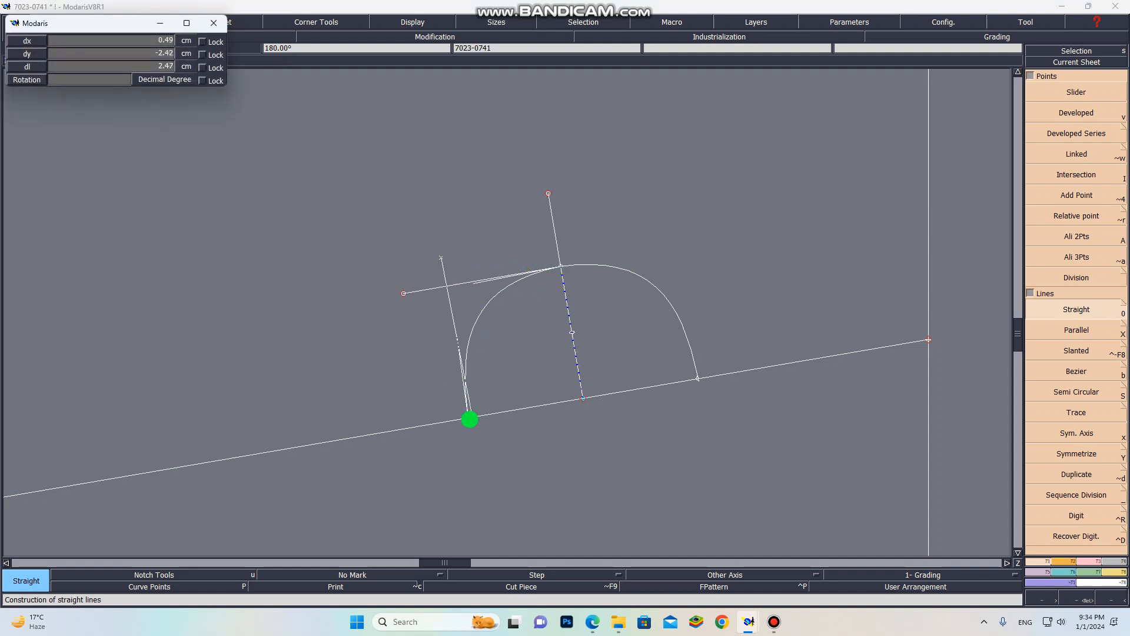
{"action": "left_click", "coordinate": [467, 416]}
{"action": "scroll", "coordinate": [476, 373], "scroll_direction": "up", "scroll_amount": 2}
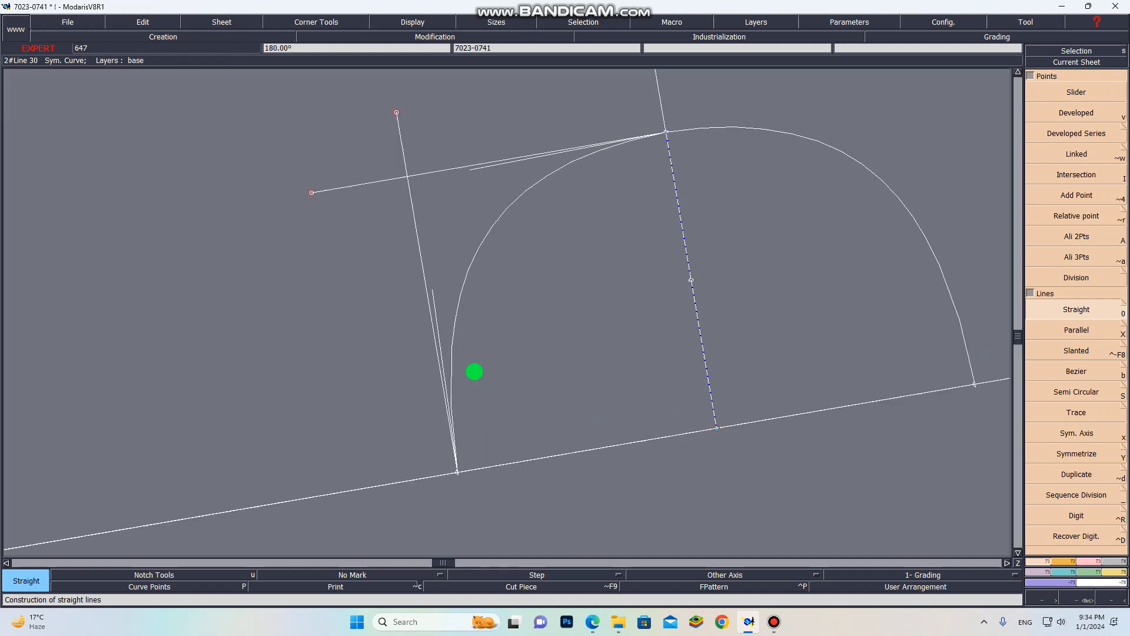
{"action": "key", "text": "Escape"}
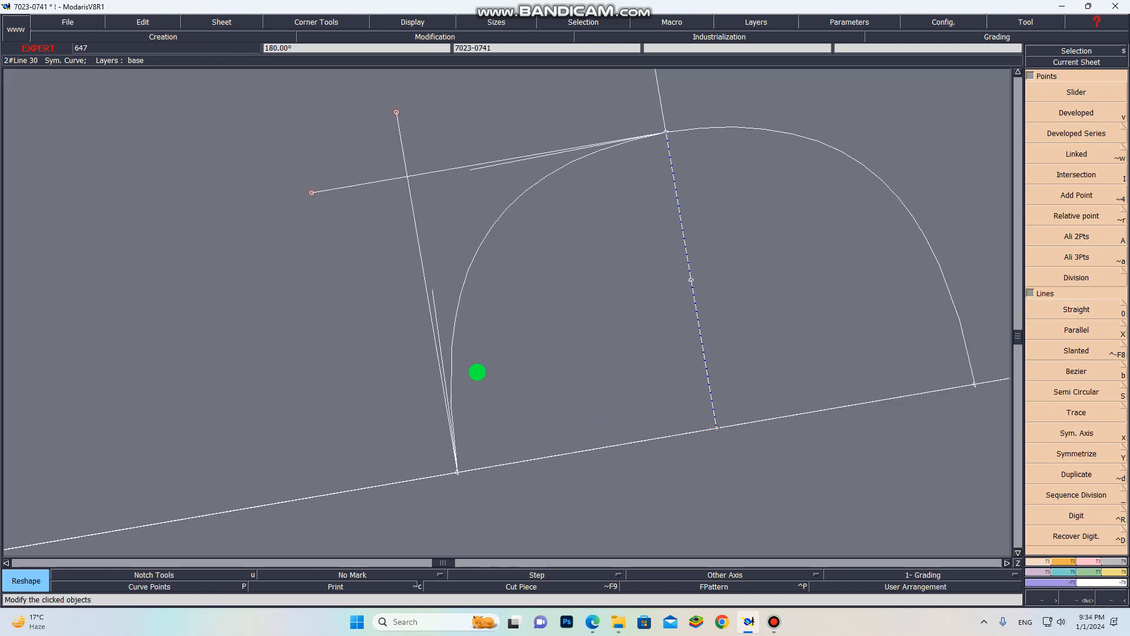
Examine how the thumbhole curve's tangent handles align with the two guide lines and how the opening sits on the sleeve
{"action": "scroll", "coordinate": [476, 275], "scroll_direction": "down", "scroll_amount": 2}
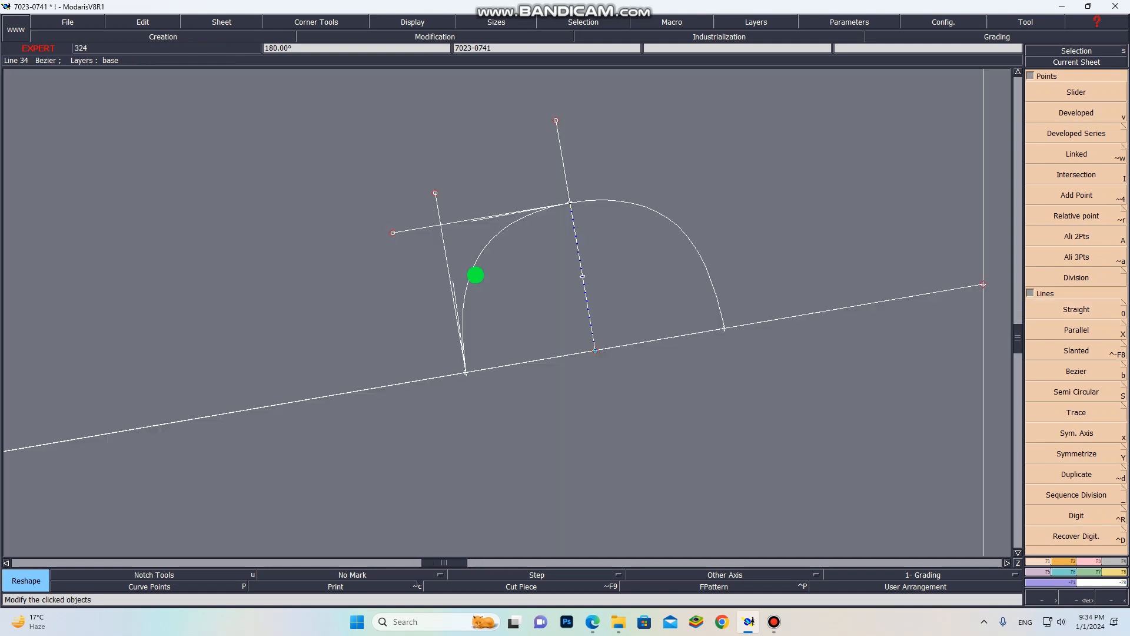
{"action": "scroll", "coordinate": [629, 173], "scroll_direction": "up", "scroll_amount": 1}
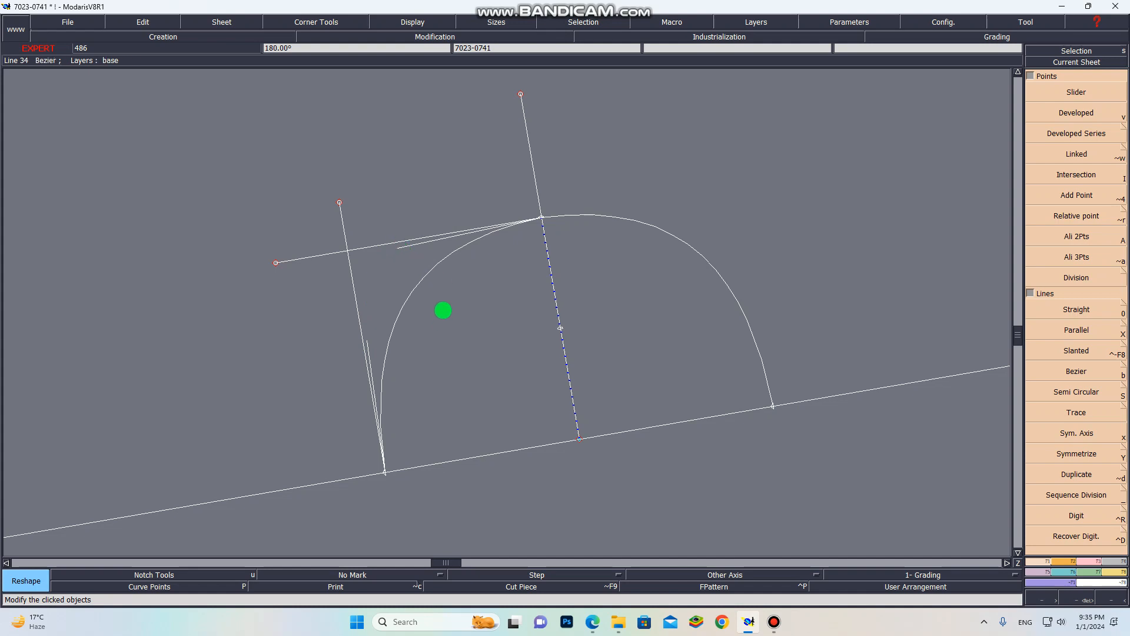
{"action": "scroll", "coordinate": [452, 214], "scroll_direction": "up", "scroll_amount": 1}
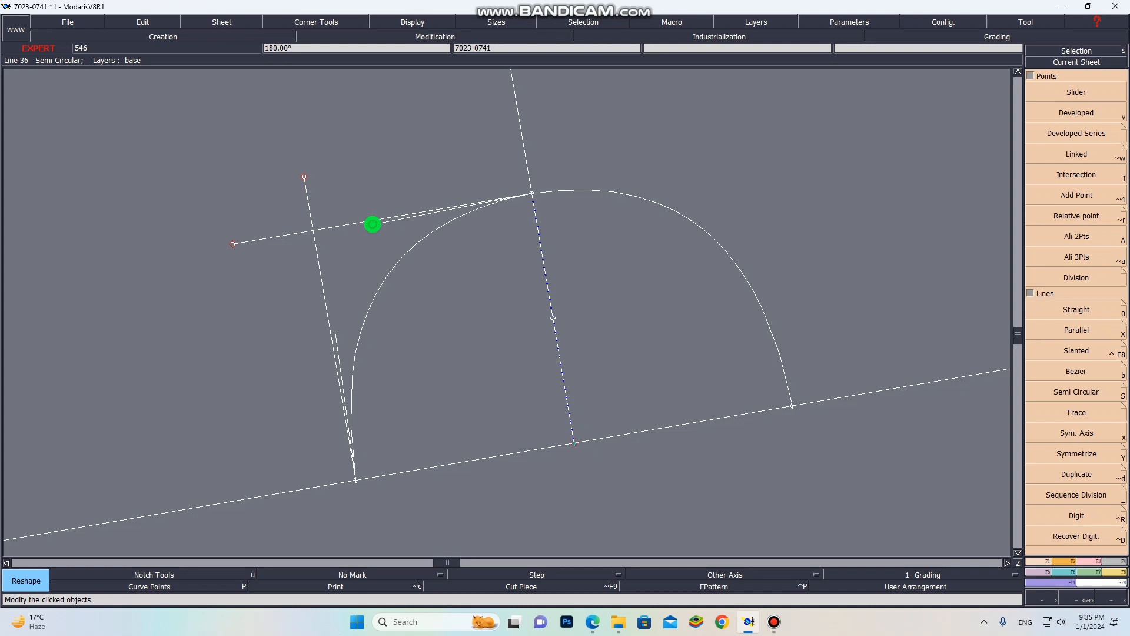
{"action": "left_click_drag", "start_coordinate": [373, 225], "coordinate": [376, 223]}
{"action": "mouse_move", "coordinate": [334, 334]}
{"action": "left_mouse_down"}
{"action": "mouse_move", "coordinate": [366, 285]}
{"action": "mouse_move", "coordinate": [371, 225]}
{"action": "left_mouse_up"}
{"action": "scroll", "coordinate": [481, 327], "scroll_direction": "down", "scroll_amount": 2}
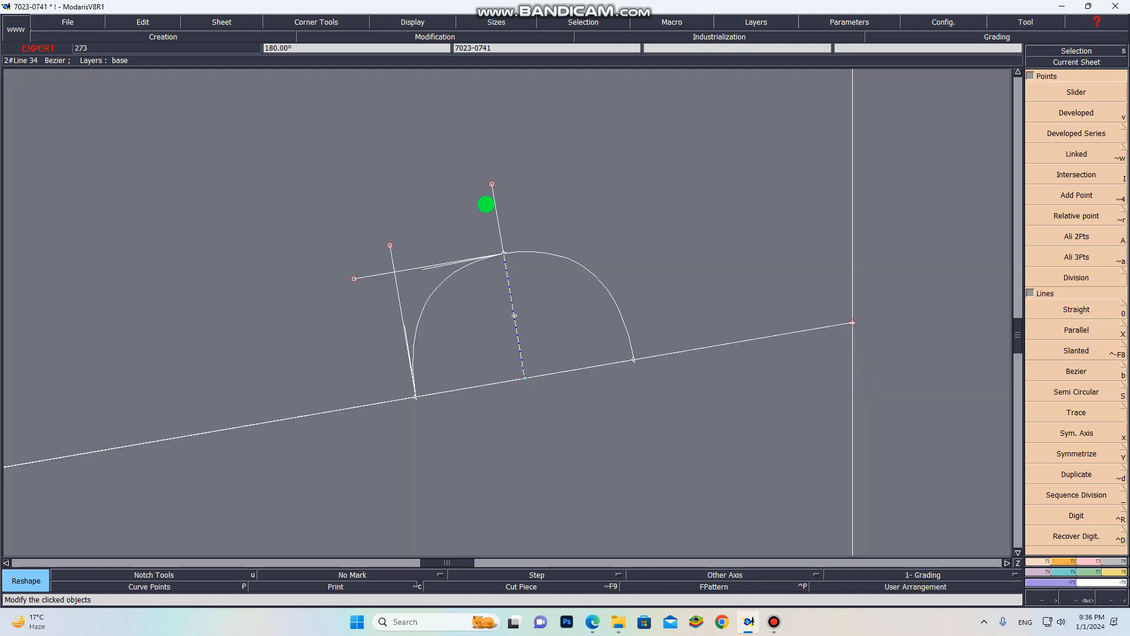
{"action": "scroll", "coordinate": [380, 381], "scroll_direction": "up", "scroll_amount": 2}
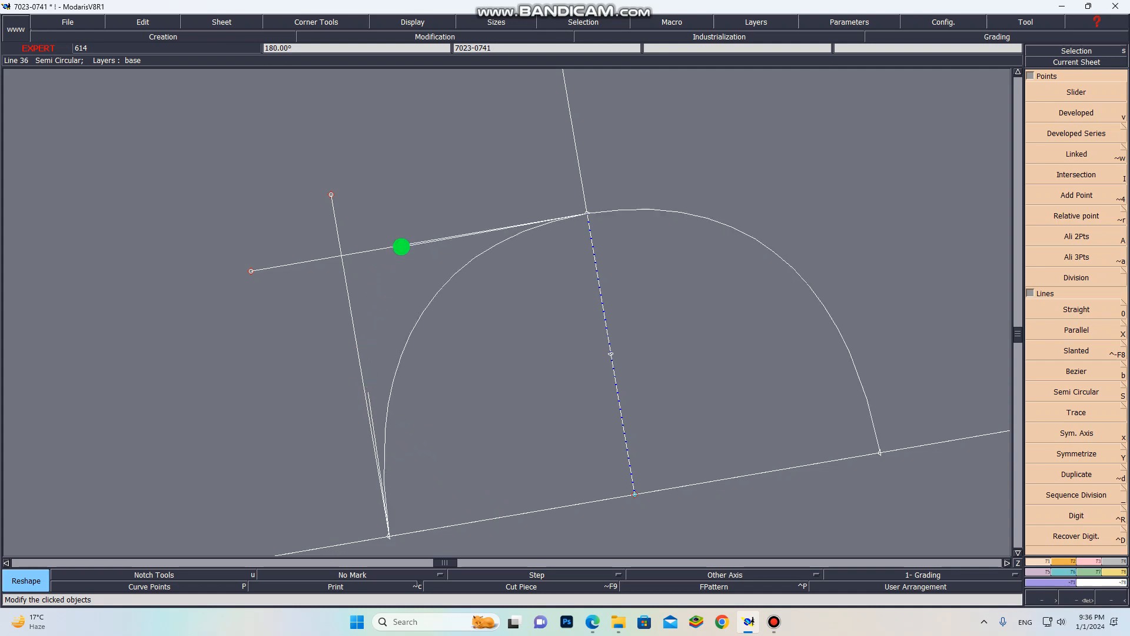
{"action": "scroll", "coordinate": [379, 404], "scroll_direction": "up", "scroll_amount": 2}
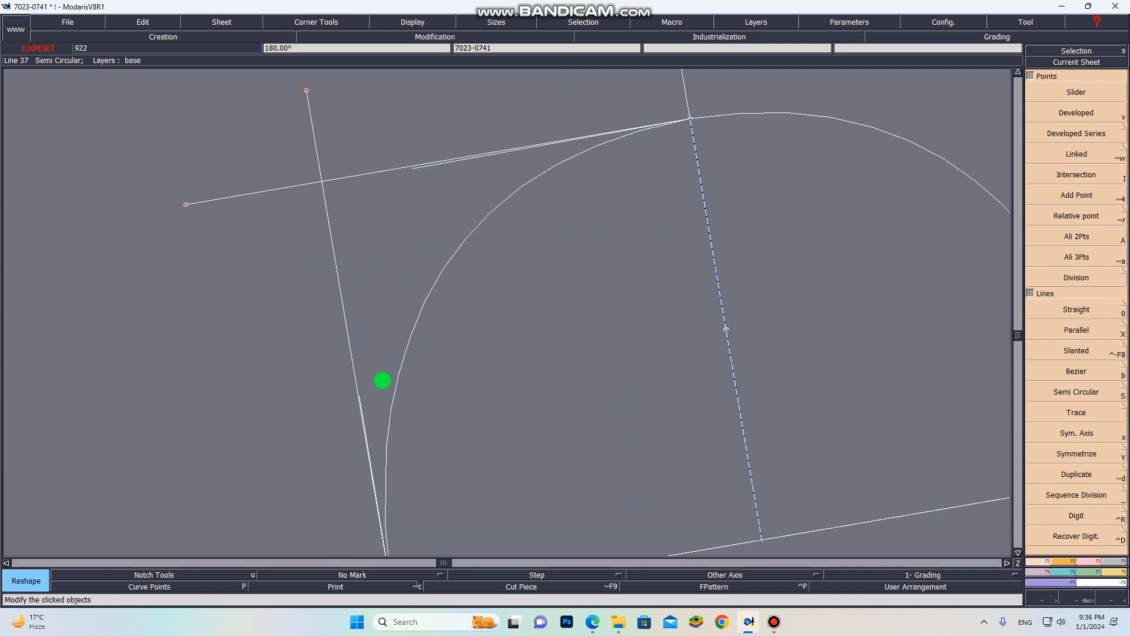
{"action": "scroll", "coordinate": [382, 380], "scroll_direction": "down", "scroll_amount": 6}
{"action": "scroll", "coordinate": [580, 348], "scroll_direction": "down", "scroll_amount": 5}
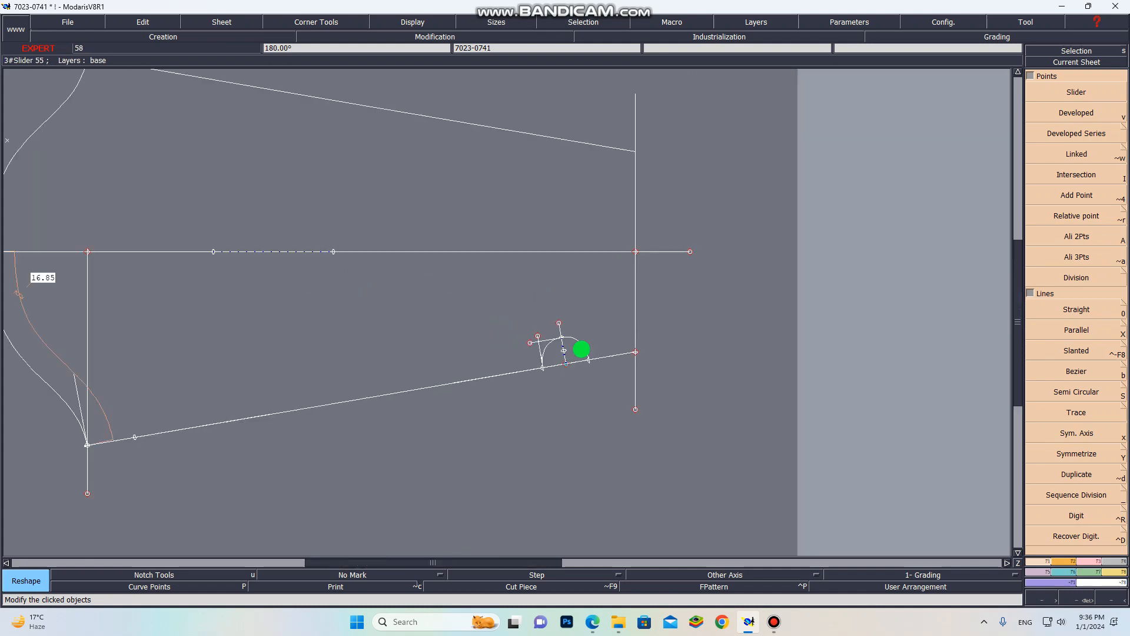
{"action": "scroll", "coordinate": [595, 333], "scroll_direction": "up", "scroll_amount": 2}
{"action": "scroll", "coordinate": [583, 346], "scroll_direction": "down", "scroll_amount": 5}
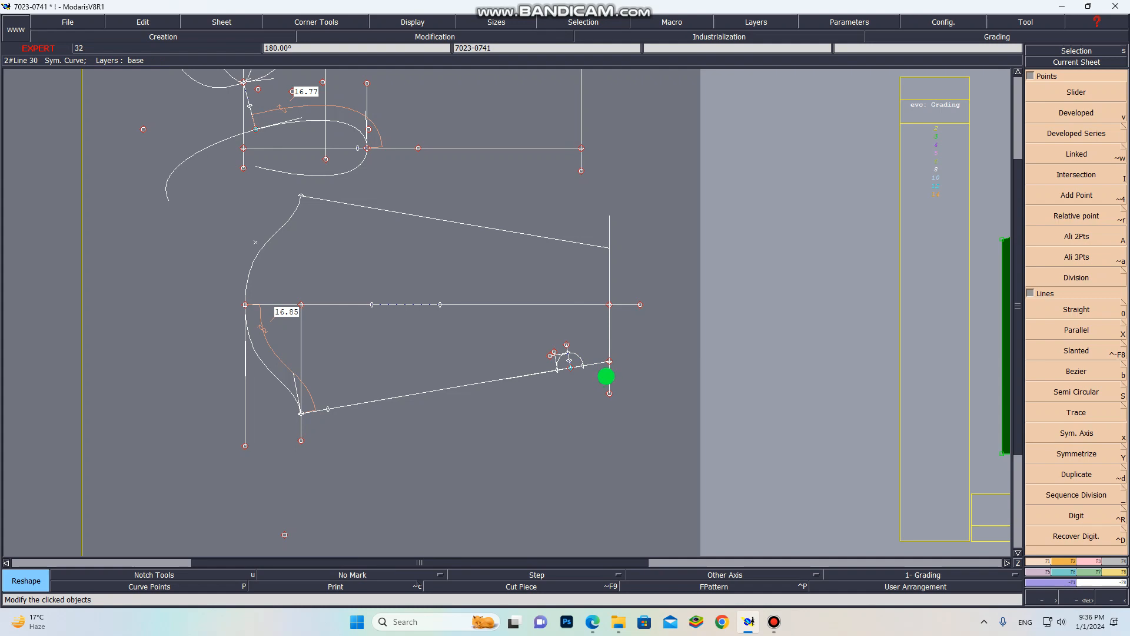
Start a Seam piece extraction and select the sleeve areas on the thumbhole side, from the cap to the cuff line, around the opening
{"action": "key", "text": "F4"}
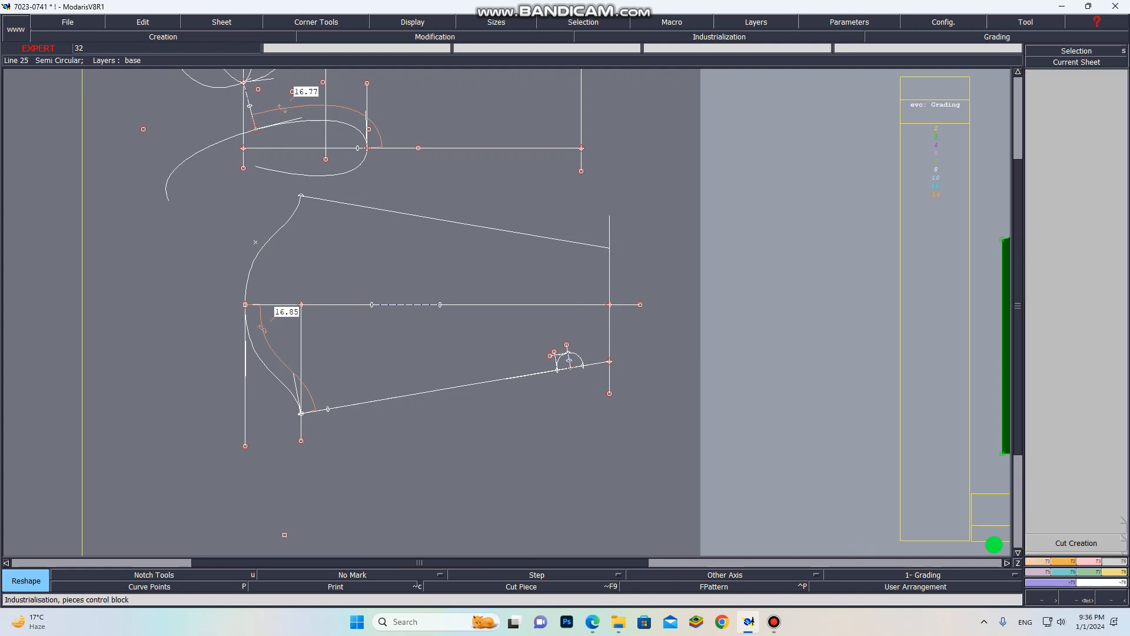
{"action": "left_click", "coordinate": [1059, 347]}
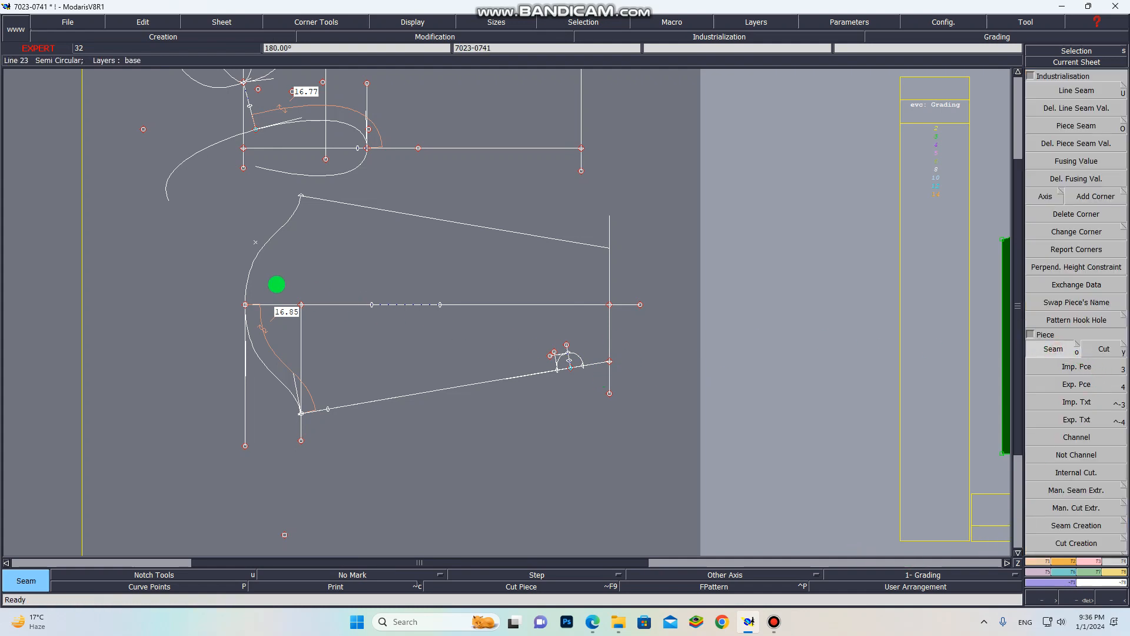
{"action": "scroll", "coordinate": [277, 285], "scroll_direction": "up", "scroll_amount": 3}
{"action": "left_click", "coordinate": [310, 375]}
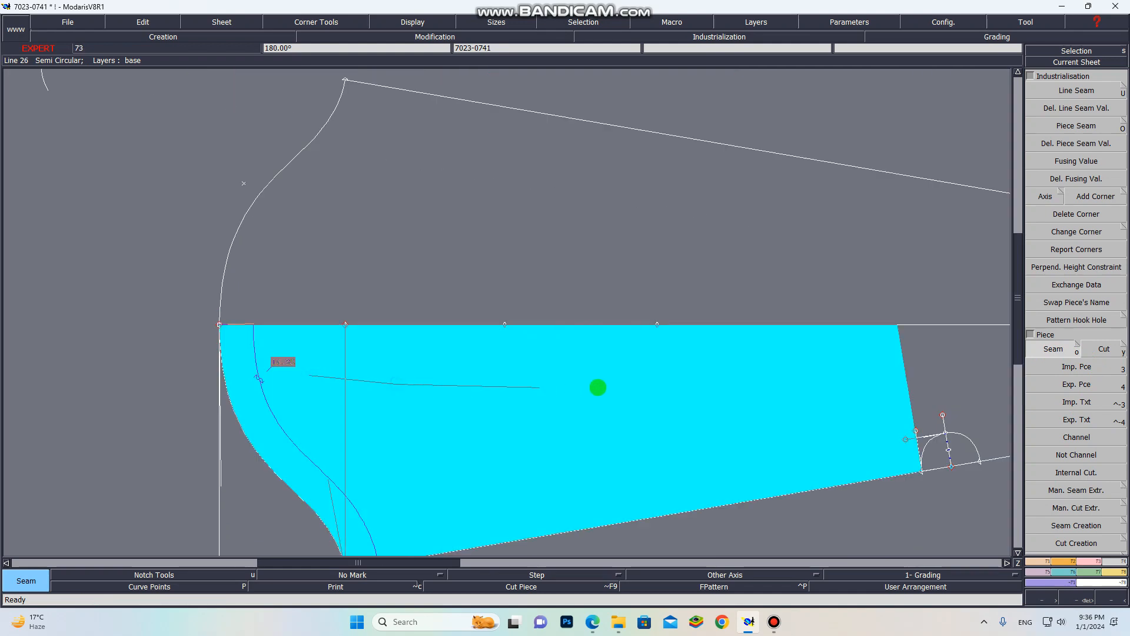
{"action": "scroll", "coordinate": [648, 391], "scroll_direction": "down", "scroll_amount": 3}
{"action": "scroll", "coordinate": [766, 388], "scroll_direction": "up", "scroll_amount": 5}
{"action": "left_click", "coordinate": [738, 391]}
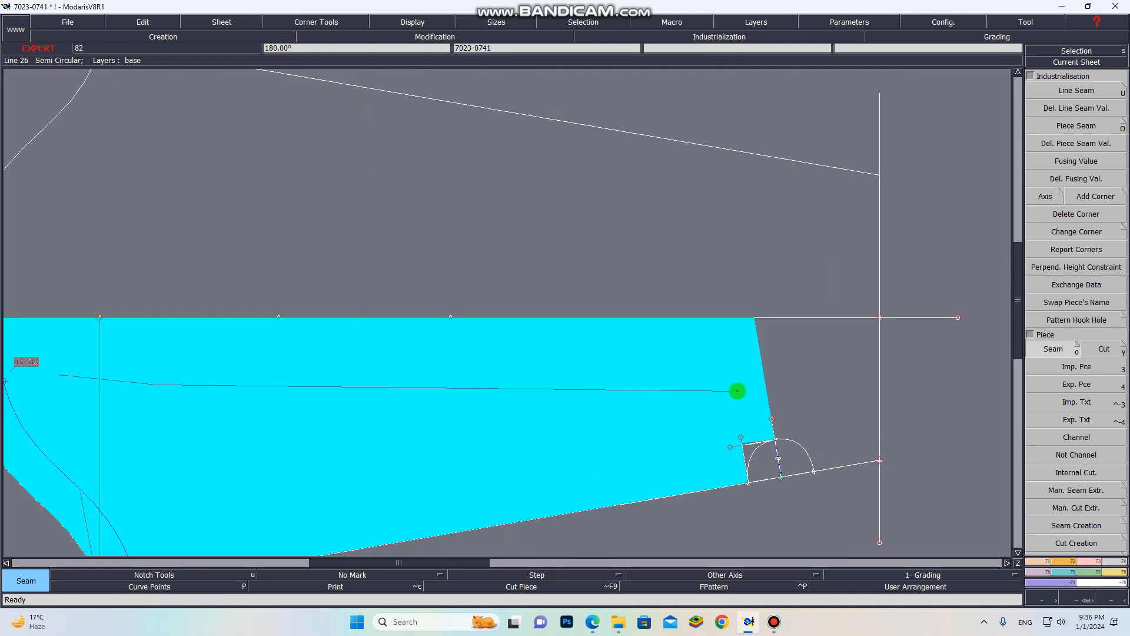
{"action": "left_click", "coordinate": [784, 379]}
{"action": "left_click", "coordinate": [836, 433]}
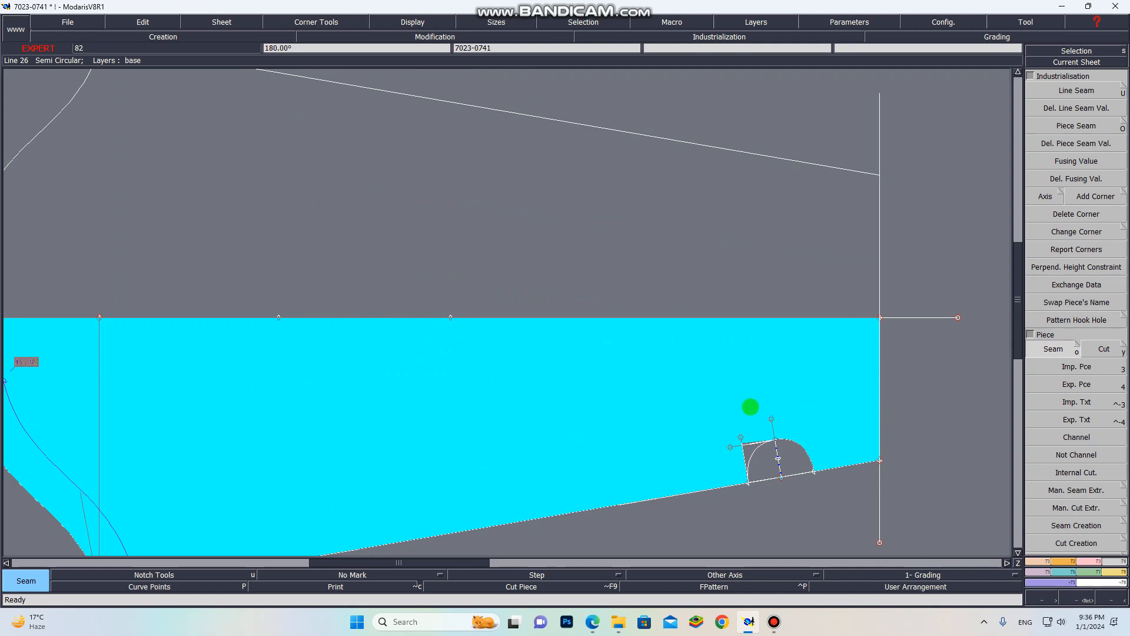
Add the areas between the guide lines and the thumbhole curve plus the sleeve's other half, and complete the seam piece extraction
{"action": "scroll", "coordinate": [750, 436], "scroll_direction": "up", "scroll_amount": 1}
{"action": "scroll", "coordinate": [747, 440], "scroll_direction": "up", "scroll_amount": 1}
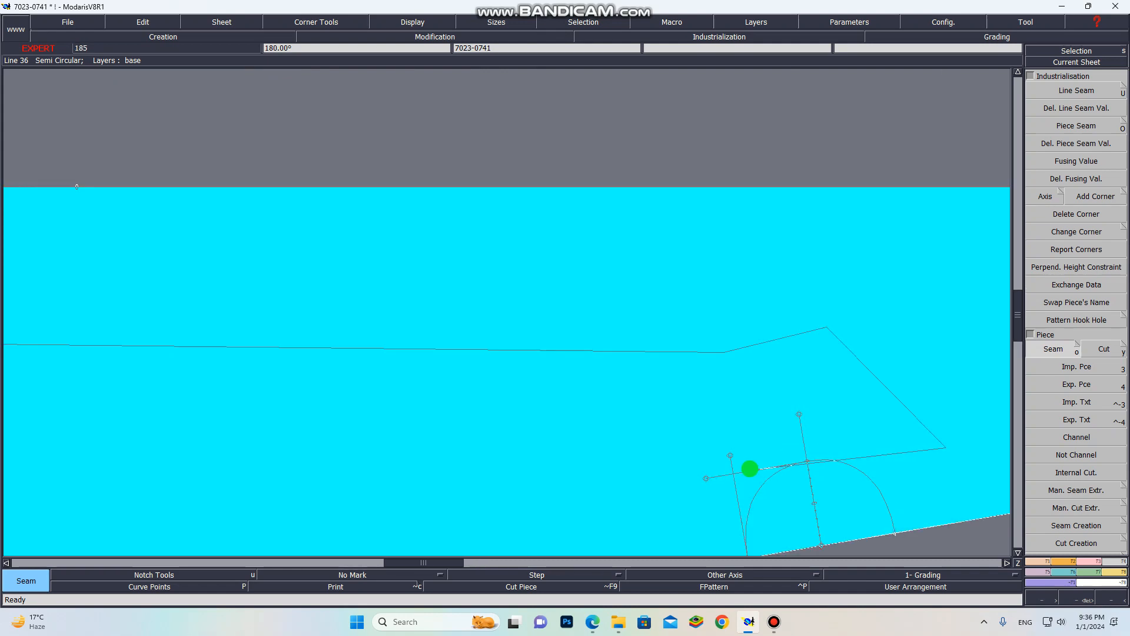
{"action": "left_click", "coordinate": [760, 447]}
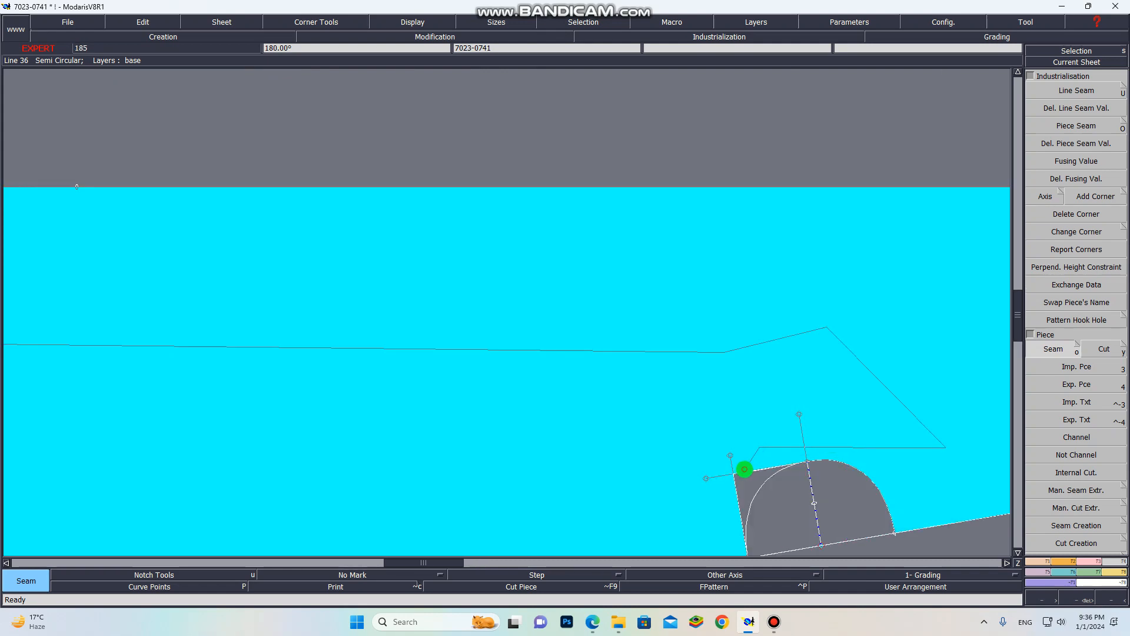
{"action": "left_click", "coordinate": [745, 471]}
{"action": "scroll", "coordinate": [744, 457], "scroll_direction": "up", "scroll_amount": 1}
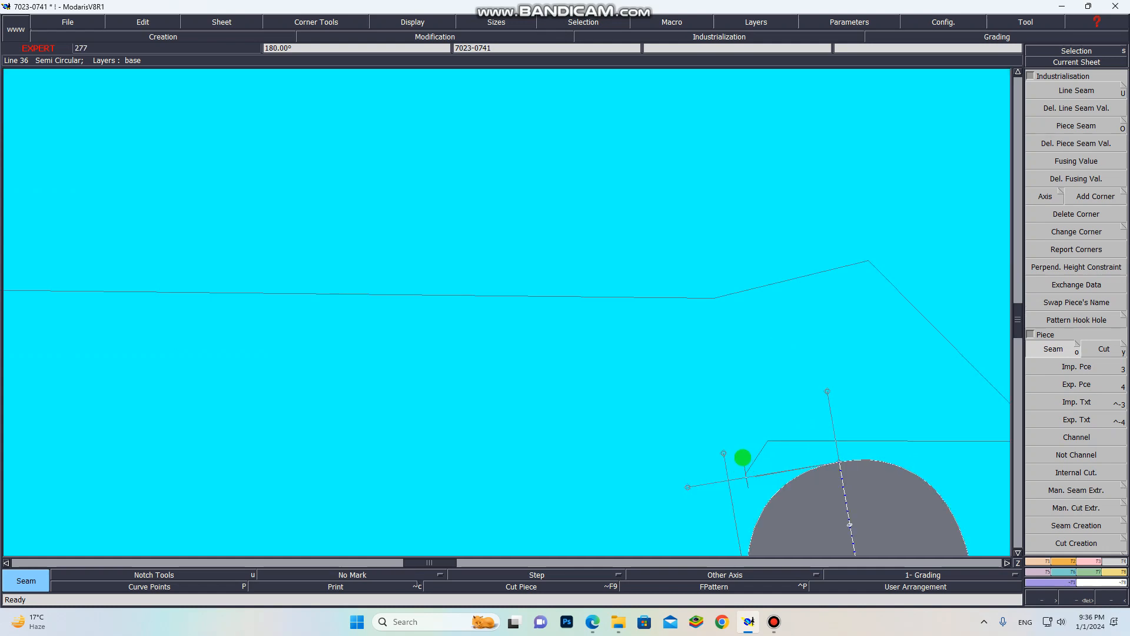
{"action": "scroll", "coordinate": [647, 390], "scroll_direction": "down", "scroll_amount": 4}
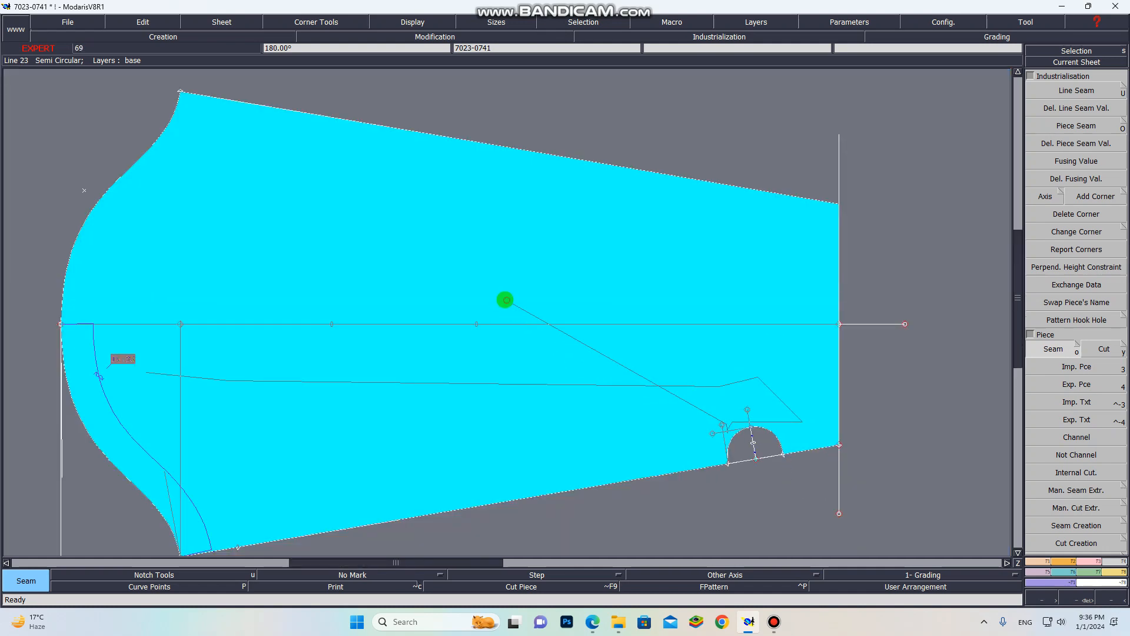
{"action": "right_click", "coordinate": [505, 300]}
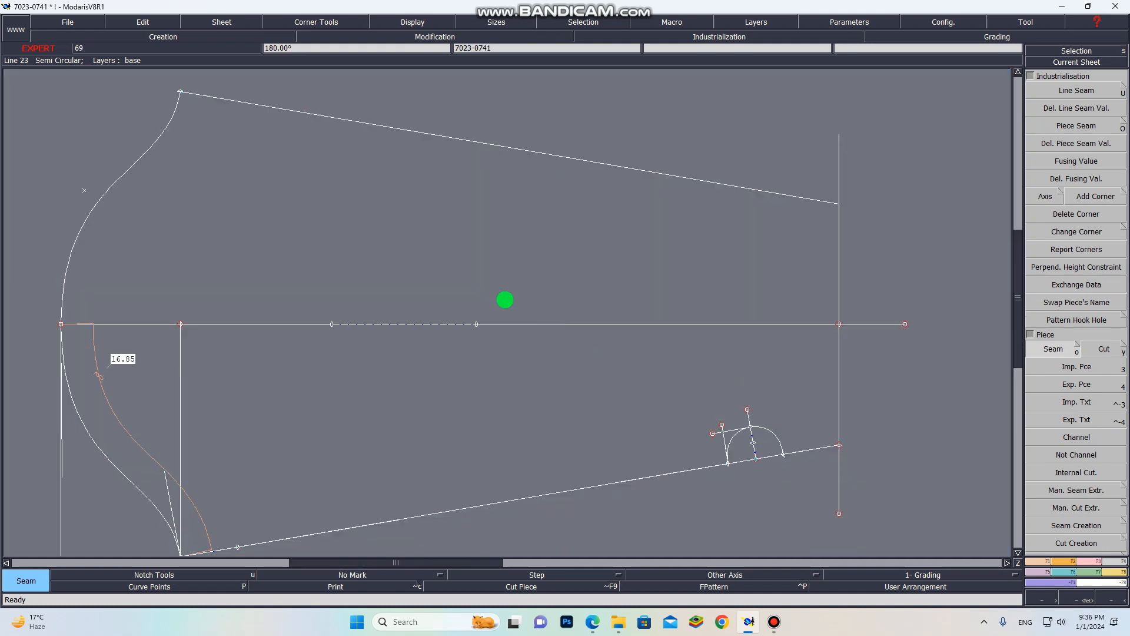
Arrange all sheets on the desk and inspect the thumbhole contour of the extracted sleeve piece
{"action": "key", "text": "j"}
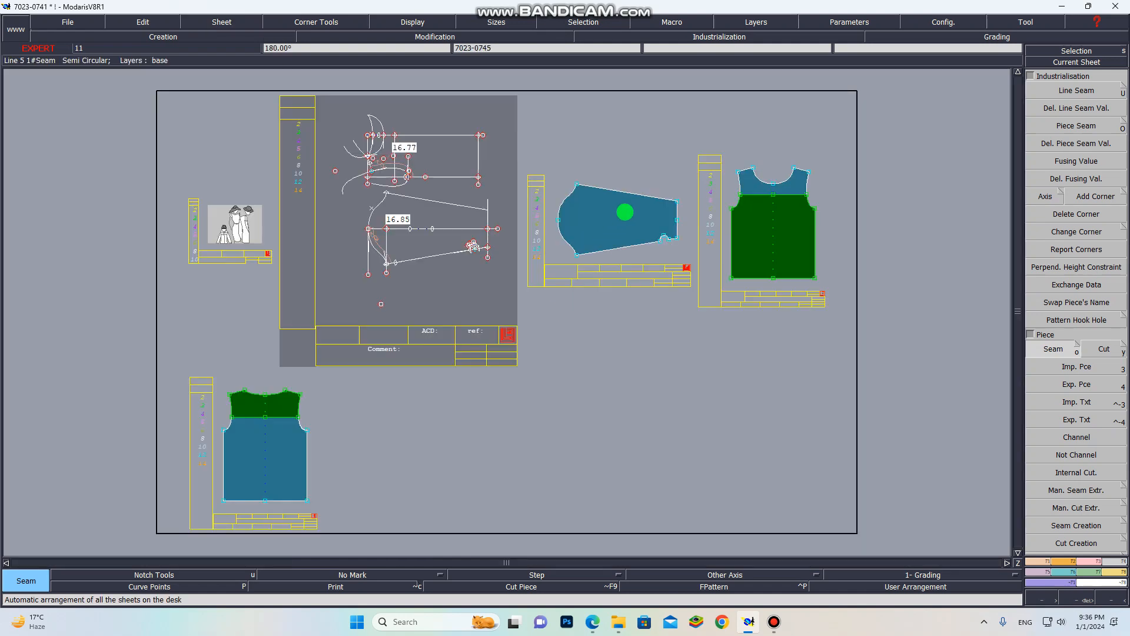
{"action": "scroll", "coordinate": [674, 202], "scroll_direction": "up", "scroll_amount": 5}
{"action": "scroll", "coordinate": [637, 244], "scroll_direction": "up", "scroll_amount": 1}
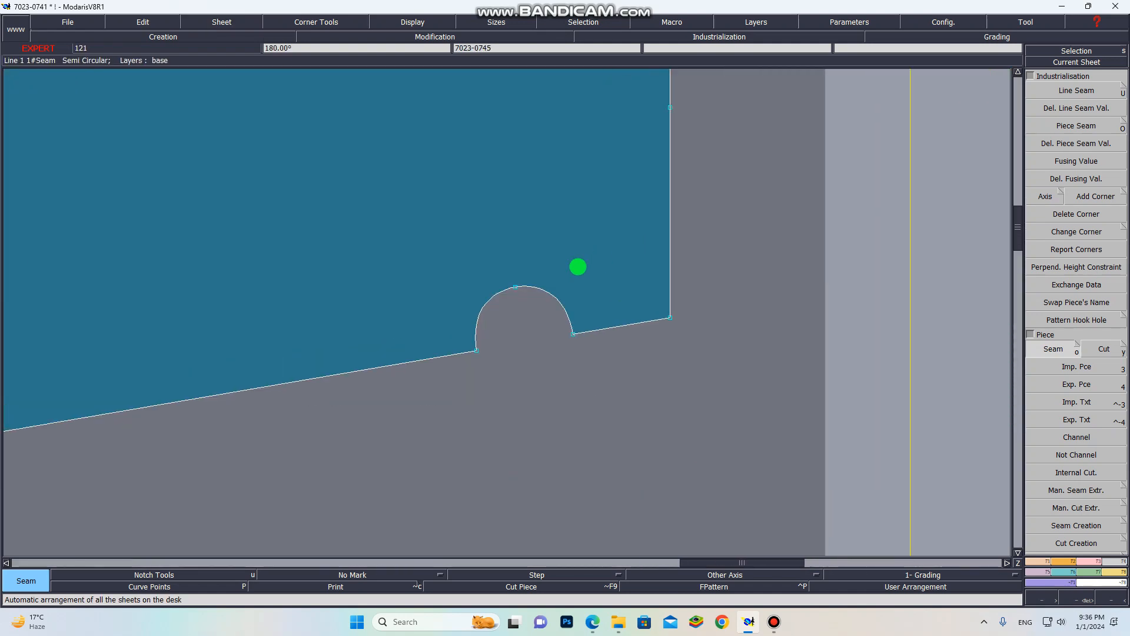
{"action": "scroll", "coordinate": [541, 285], "scroll_direction": "up", "scroll_amount": 2}
{"action": "scroll", "coordinate": [539, 305], "scroll_direction": "down", "scroll_amount": 2}
{"action": "scroll", "coordinate": [557, 323], "scroll_direction": "down", "scroll_amount": 2}
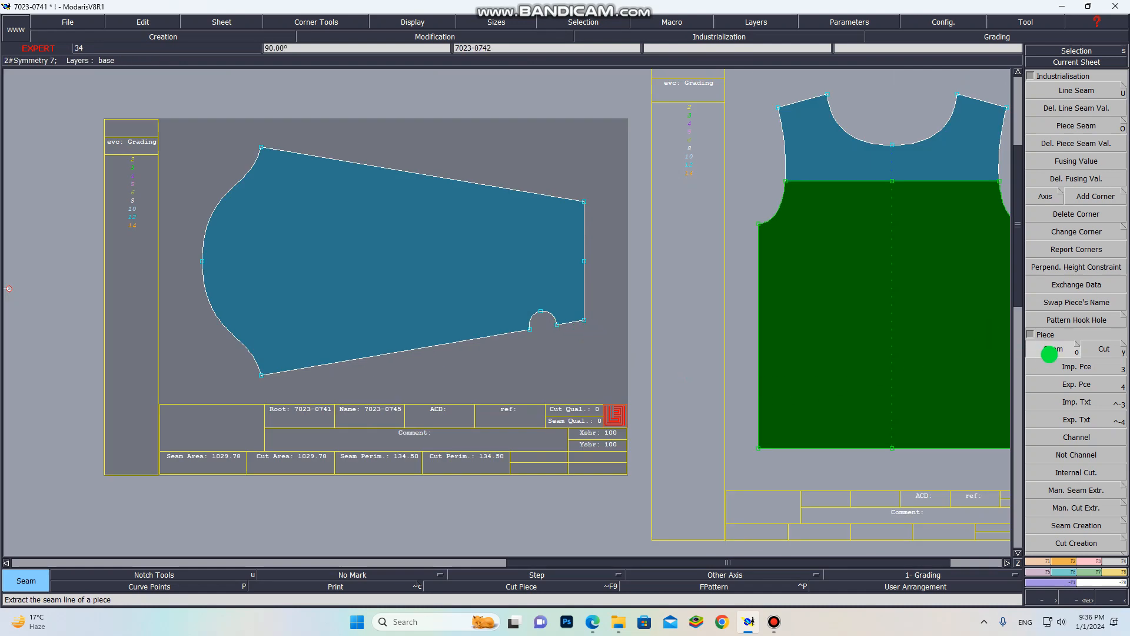
Rotate the sleeve piece's sheet by 90° three times so the cap points up, and rearrange the sheets on the desk
{"action": "key", "text": "j"}
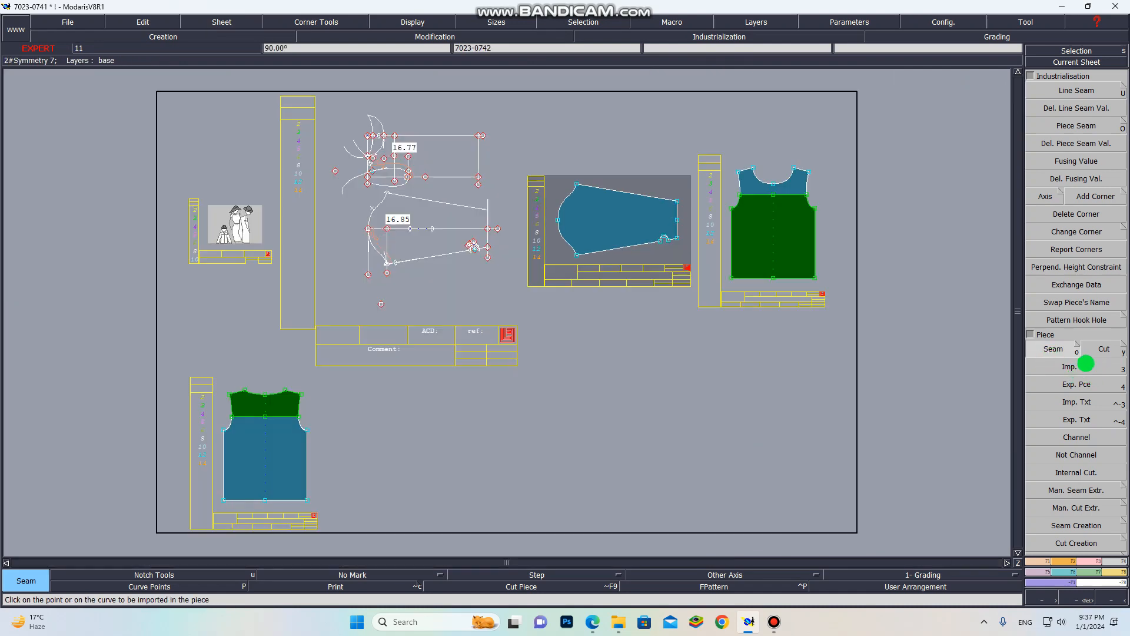
{"action": "scroll", "coordinate": [579, 236], "scroll_direction": "up", "scroll_amount": 2}
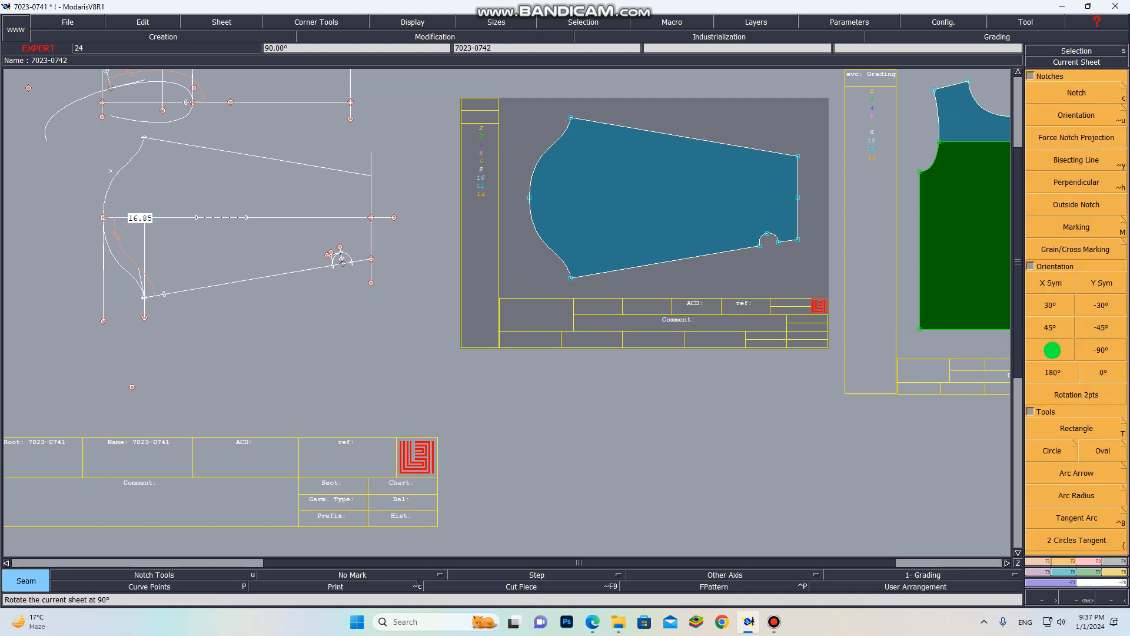
{"action": "left_click", "coordinate": [1053, 349]}
{"action": "left_click", "coordinate": [1052, 350]}
{"action": "left_click", "coordinate": [1053, 350]}
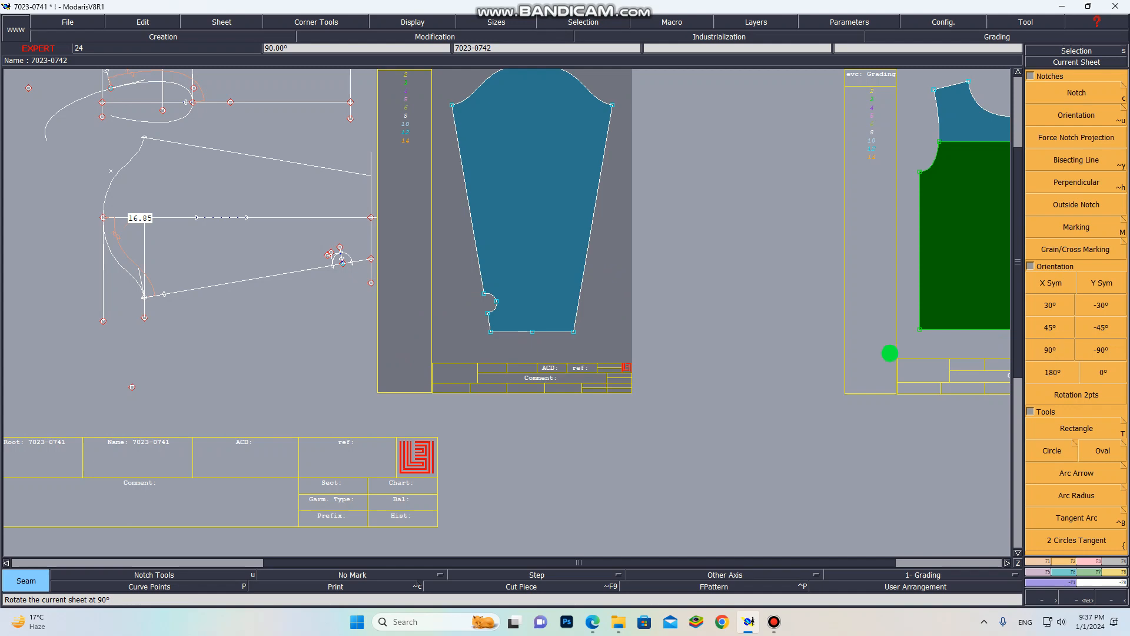
{"action": "key", "text": "8"}
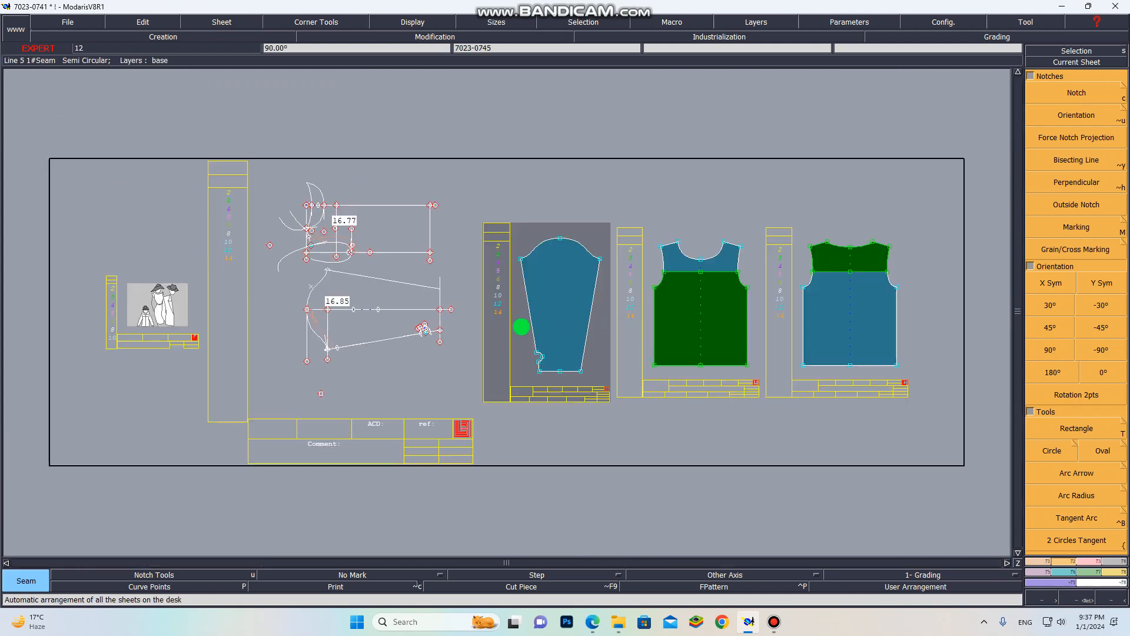
Rotate the base draft sheet 7023-0741 by -90° so its sleeve stands upright, and rearrange all sheets
{"action": "scroll", "coordinate": [586, 361], "scroll_direction": "up", "scroll_amount": 1}
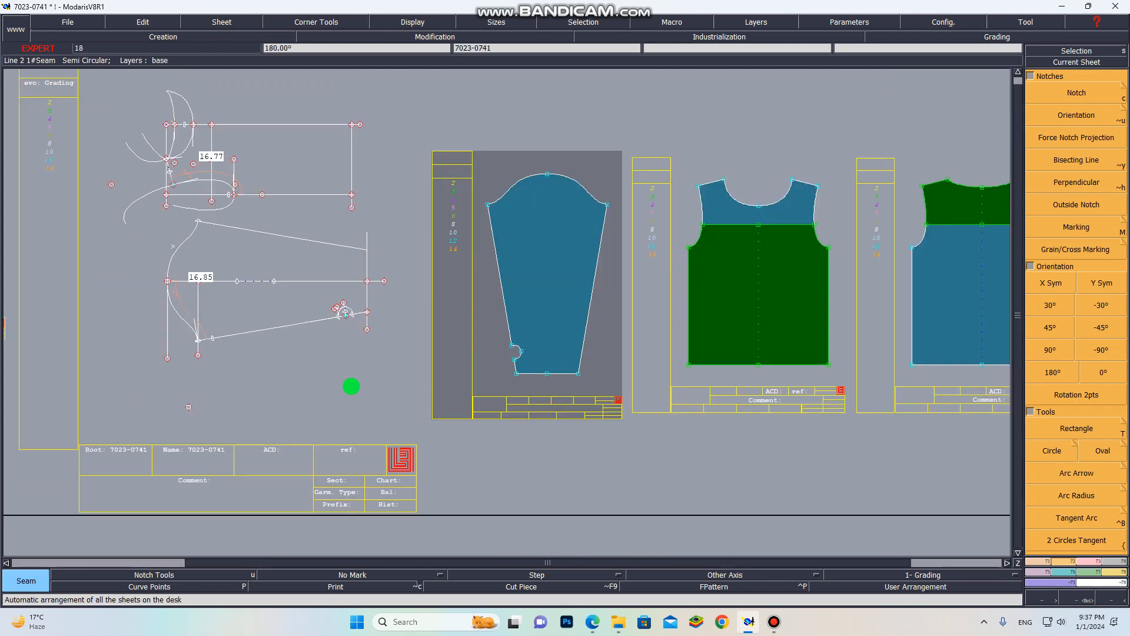
{"action": "scroll", "coordinate": [354, 377], "scroll_direction": "up", "scroll_amount": 1}
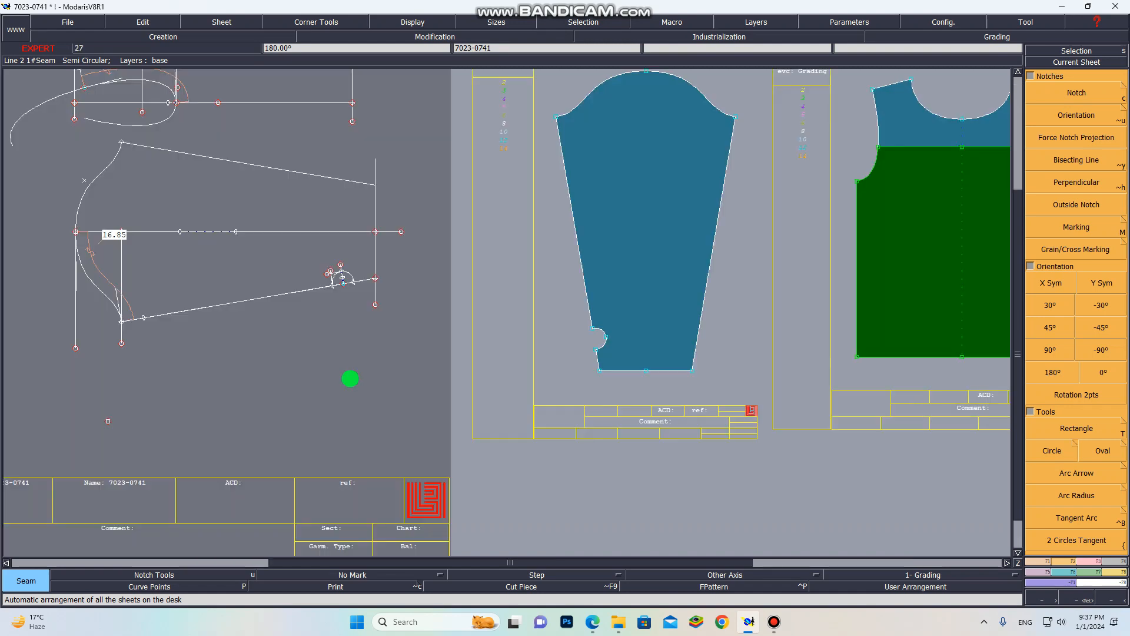
{"action": "left_click", "coordinate": [1086, 352]}
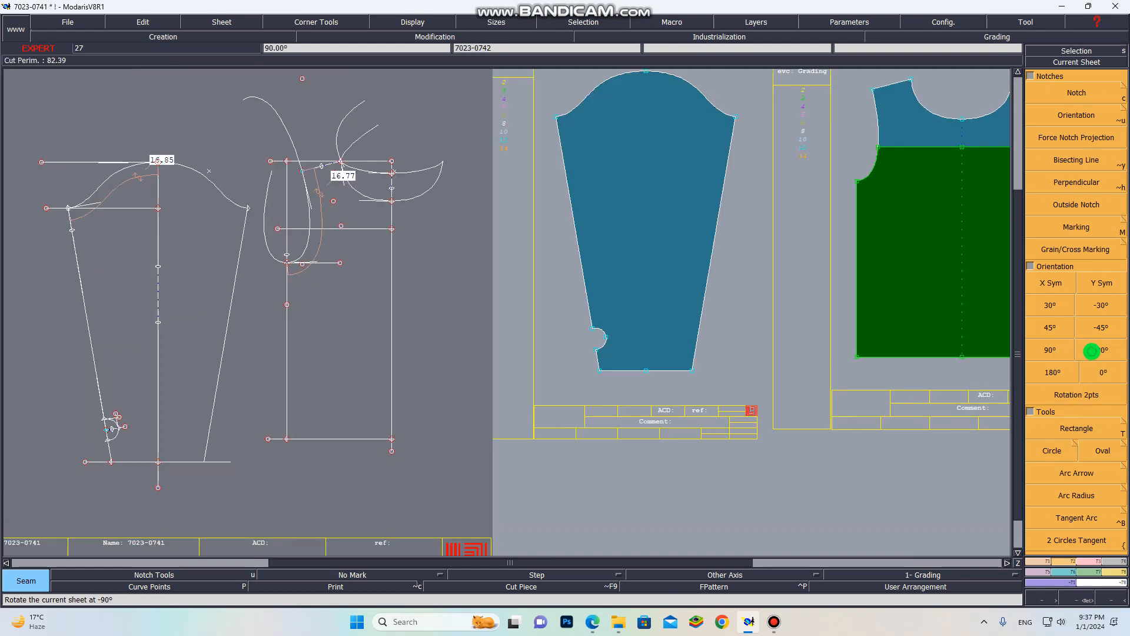
{"action": "scroll", "coordinate": [530, 441], "scroll_direction": "down", "scroll_amount": 2}
{"action": "key", "text": "j"}
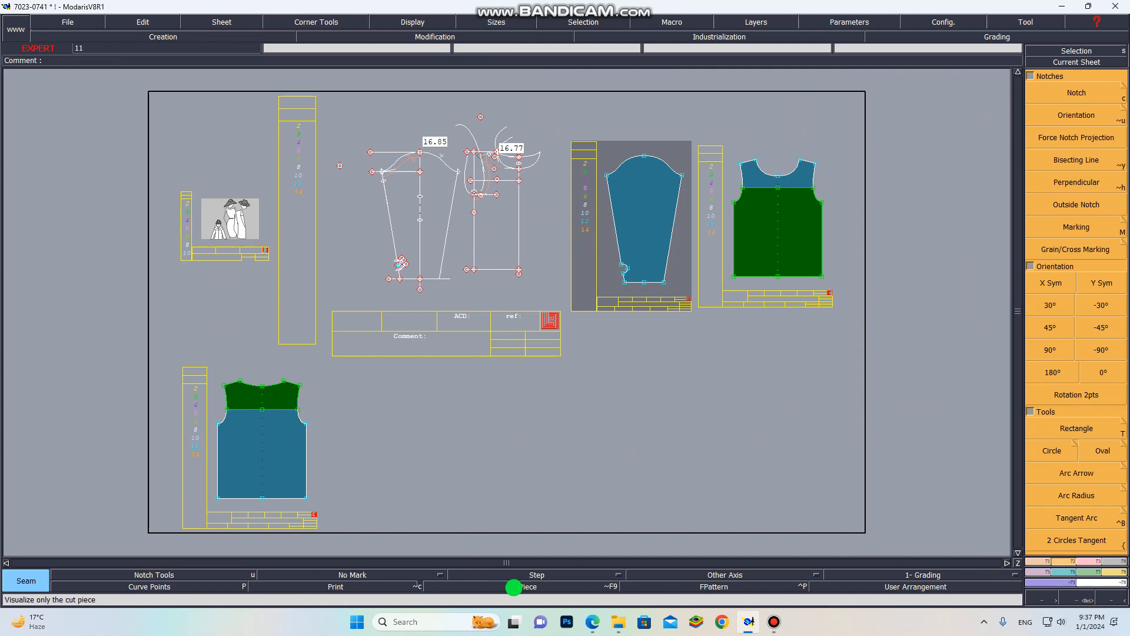
Compare the upright base draft with the extracted sleeve piece, examining the thumbhole area near the cuff
{"action": "scroll", "coordinate": [417, 160], "scroll_direction": "up", "scroll_amount": 2}
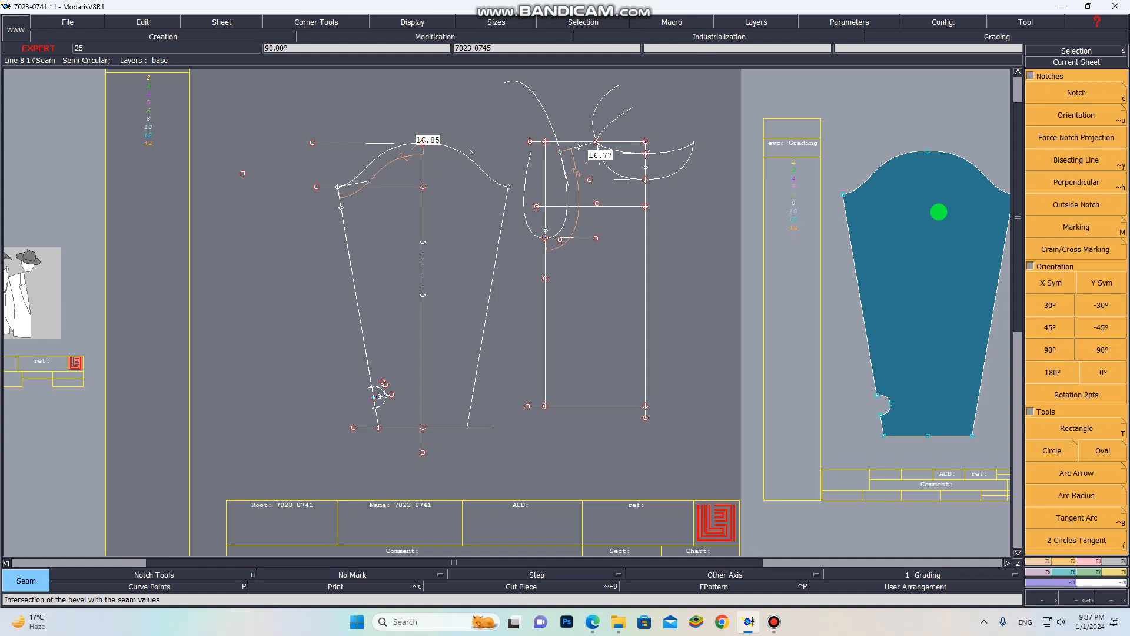
{"action": "scroll", "coordinate": [934, 213], "scroll_direction": "down", "scroll_amount": 2}
{"action": "scroll", "coordinate": [621, 244], "scroll_direction": "down", "scroll_amount": 2}
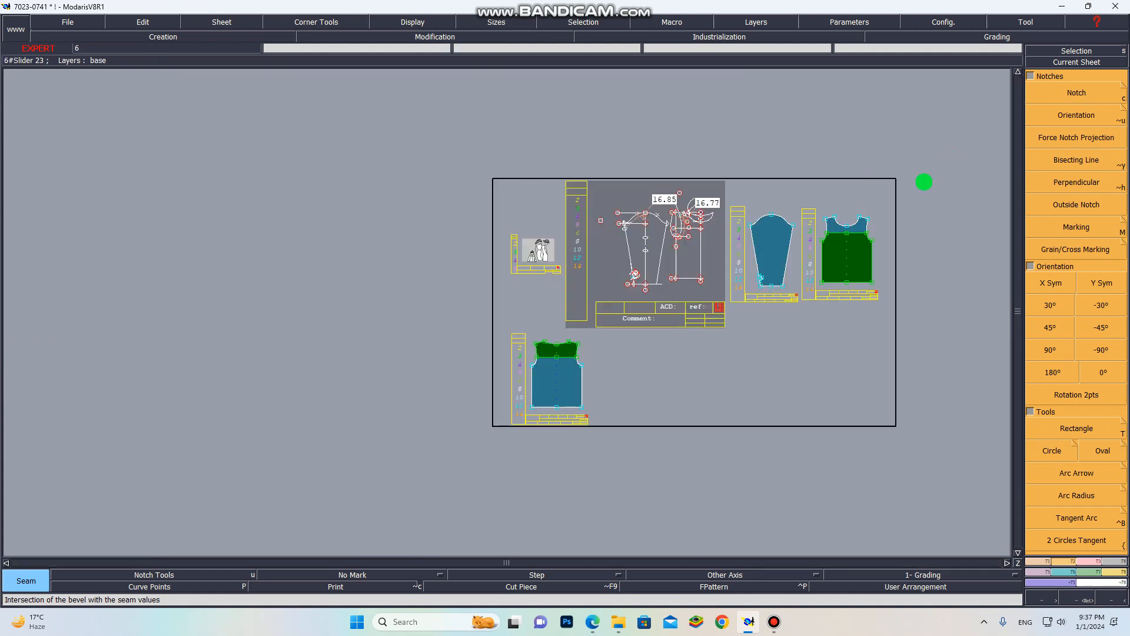
{"action": "scroll", "coordinate": [918, 180], "scroll_direction": "up", "scroll_amount": 2}
{"action": "scroll", "coordinate": [785, 255], "scroll_direction": "up", "scroll_amount": 2}
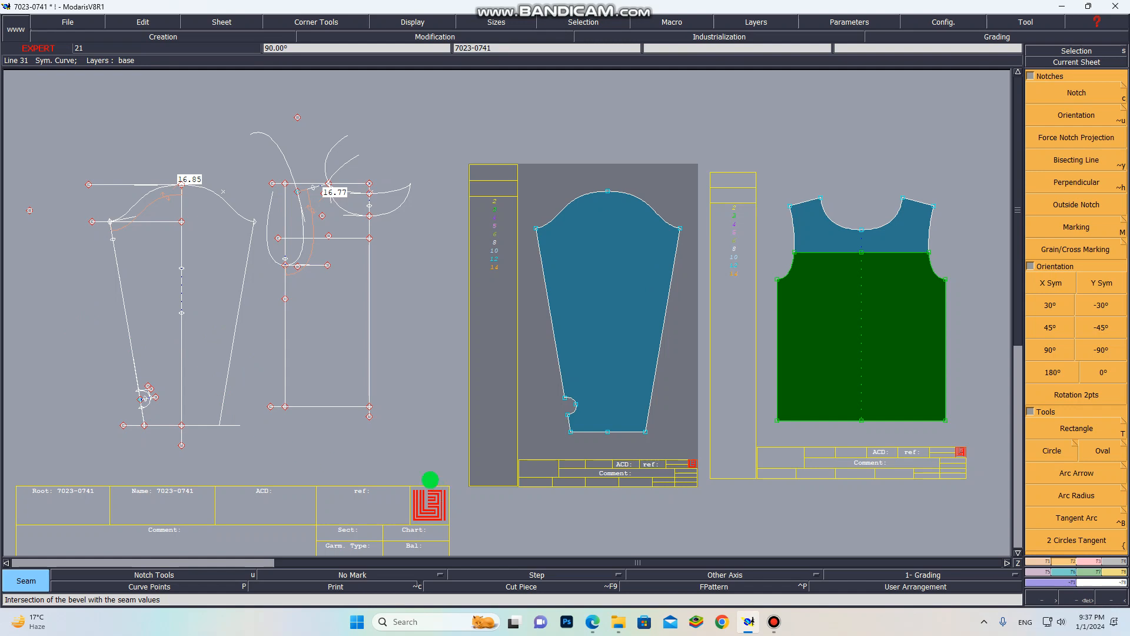
{"action": "scroll", "coordinate": [177, 415], "scroll_direction": "up", "scroll_amount": 2}
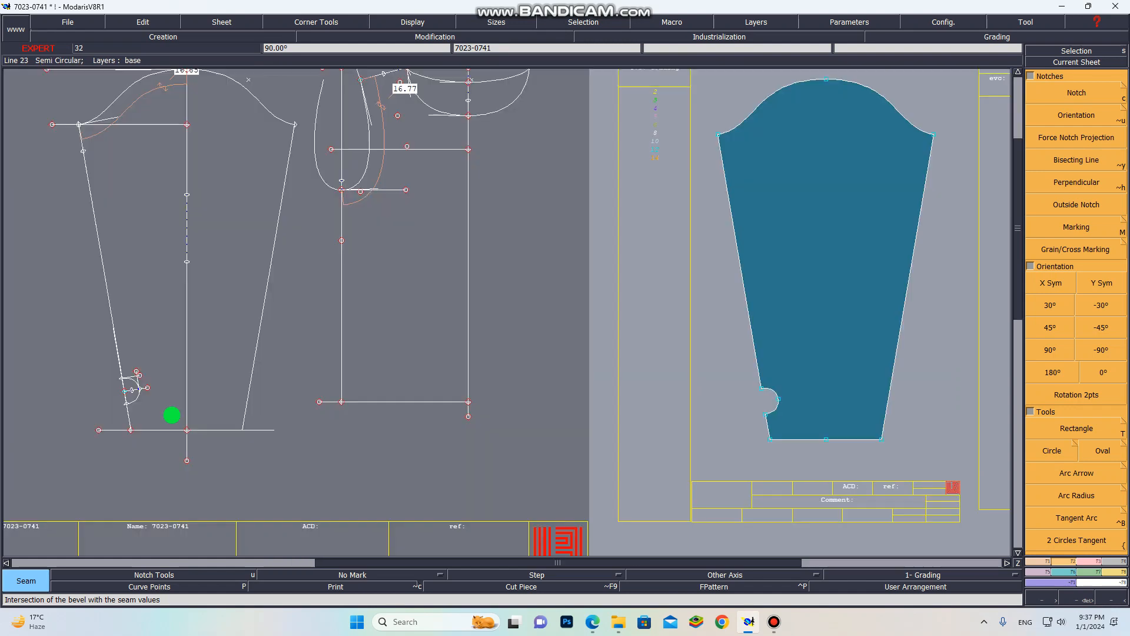
{"action": "scroll", "coordinate": [111, 399], "scroll_direction": "up", "scroll_amount": 2}
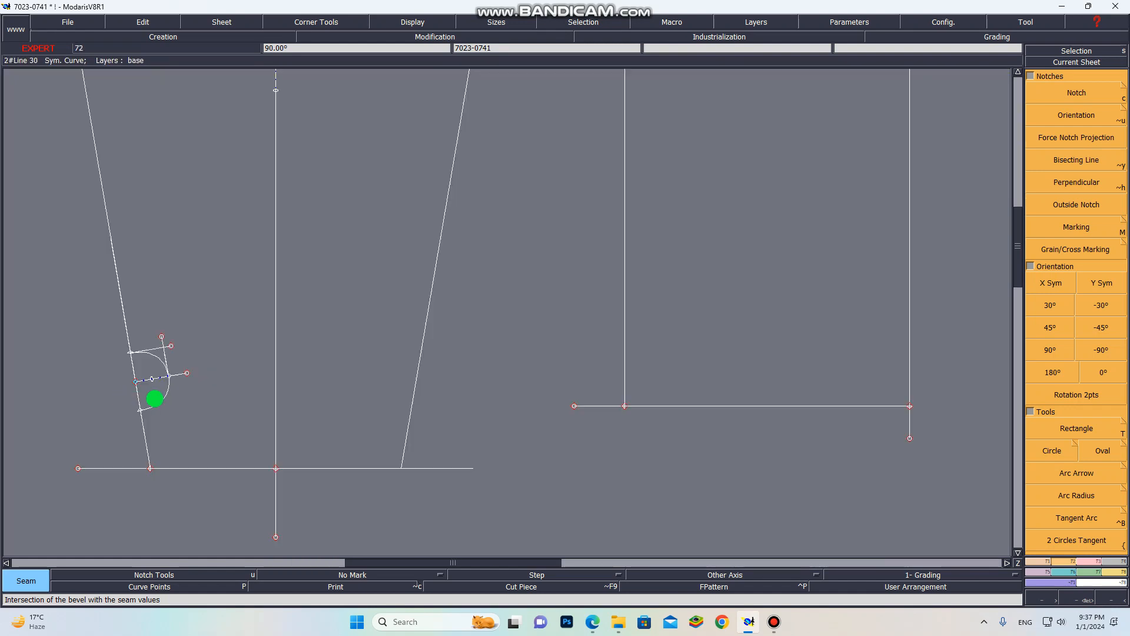
{"action": "scroll", "coordinate": [306, 417], "scroll_direction": "down", "scroll_amount": 1}
{"action": "left_click", "coordinate": [1076, 395]}
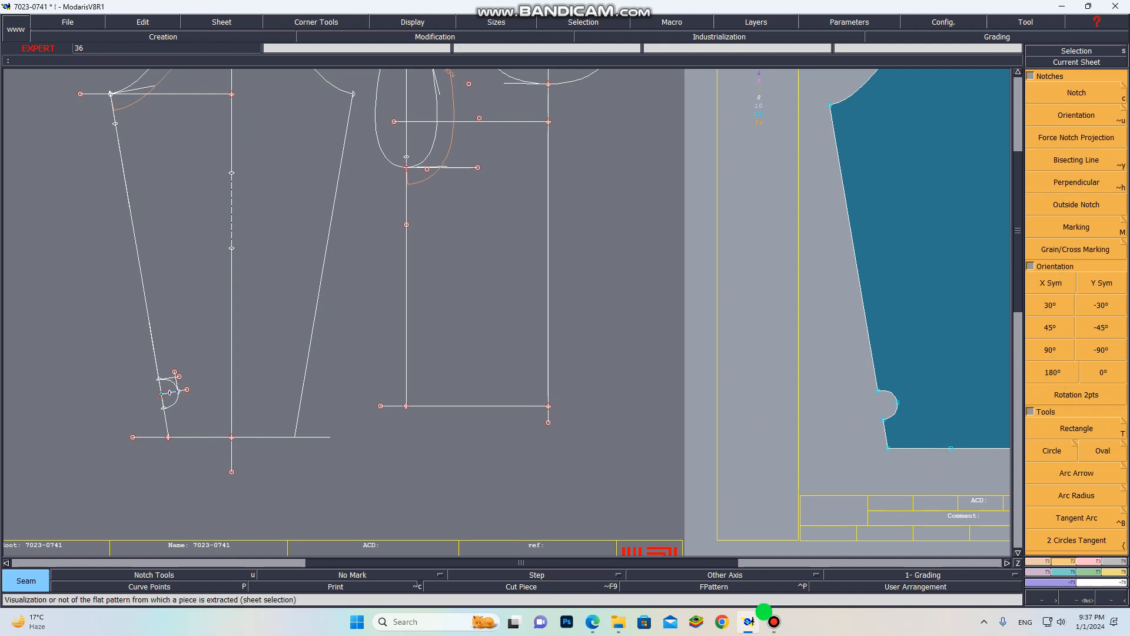
Switch to the T-shirt specification PDF in Edge and review the size specification sketch for the sleeve panels and thumbhole
{"action": "mouse_move", "coordinate": [591, 622]}
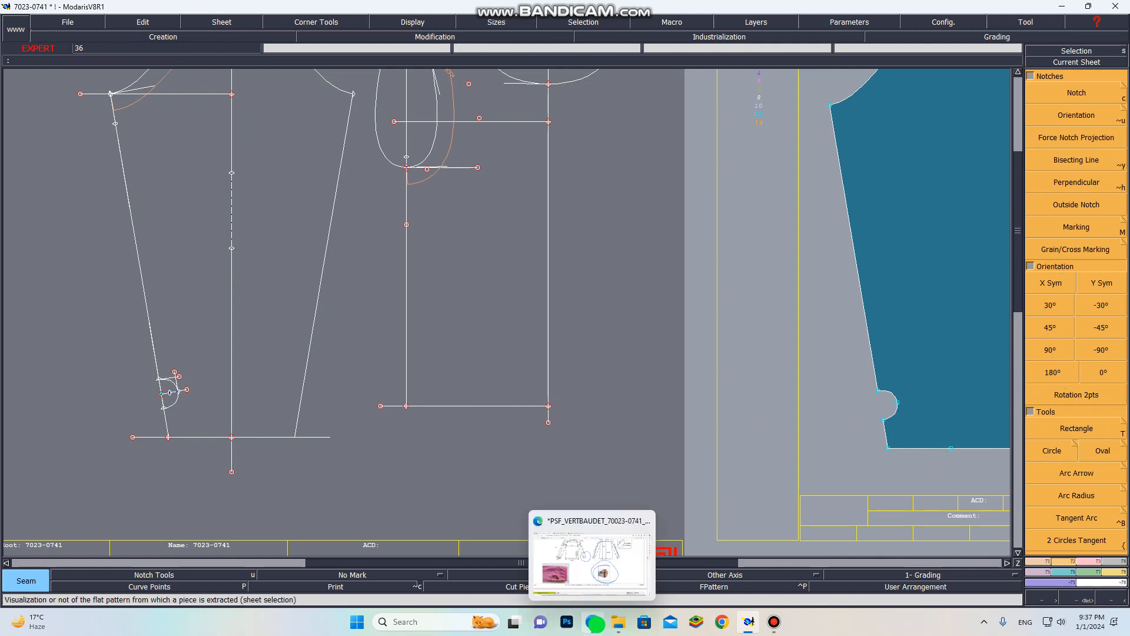
{"action": "left_click", "coordinate": [586, 572]}
{"action": "scroll", "coordinate": [434, 308], "scroll_direction": "up", "scroll_amount": 3}
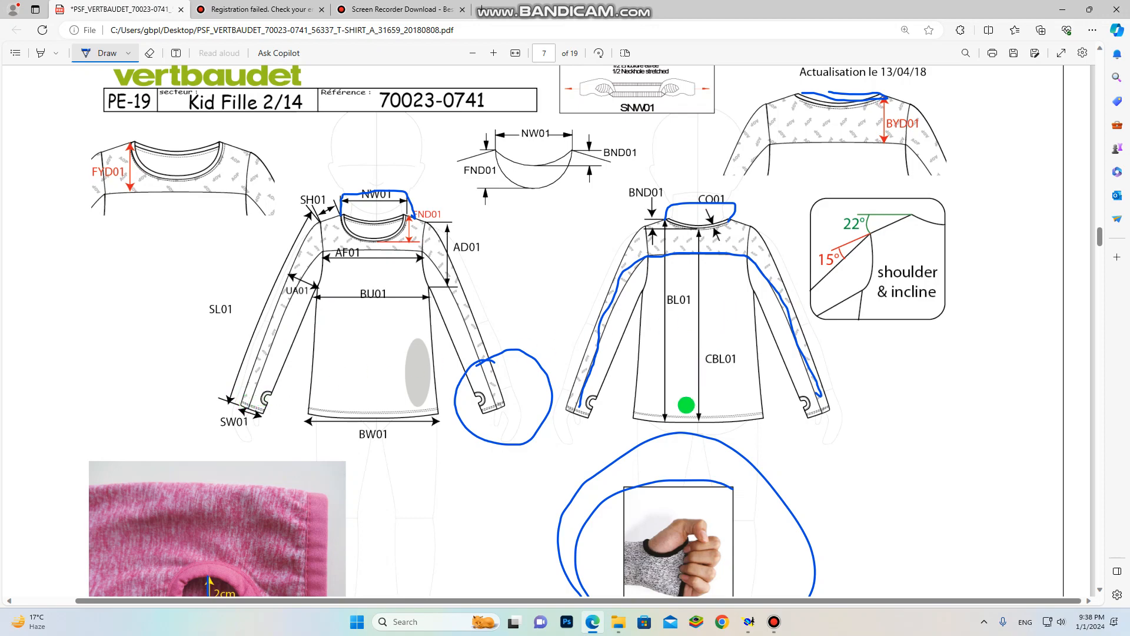
{"action": "scroll", "coordinate": [598, 409], "scroll_direction": "up", "scroll_amount": 4}
{"action": "scroll", "coordinate": [577, 420], "scroll_direction": "down", "scroll_amount": 3}
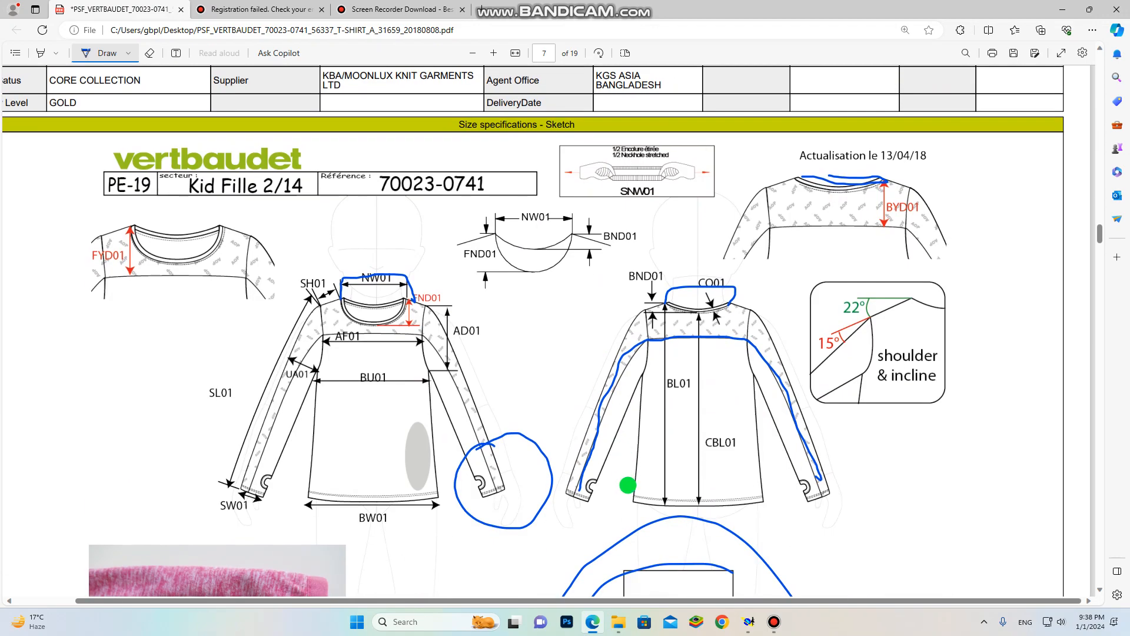